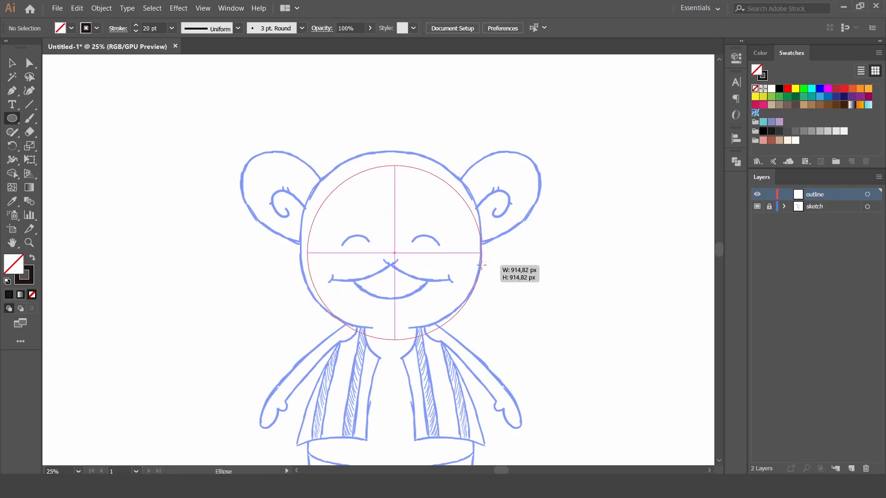
Step: Move the circle up and left onto the sketched head and enlarge it slightly to cover the head outline
key("Up")
key("Up")
key("Up")
key("Up")
key("Up")
key("Up")
key("Up")
key("Up")
key("Up")
key("Up")
key("Up")
key("Up")
key("Up")
key("Up")
key("Up")
key("Up")
key("Up")
key("Up")
key("Up")
key("Up")
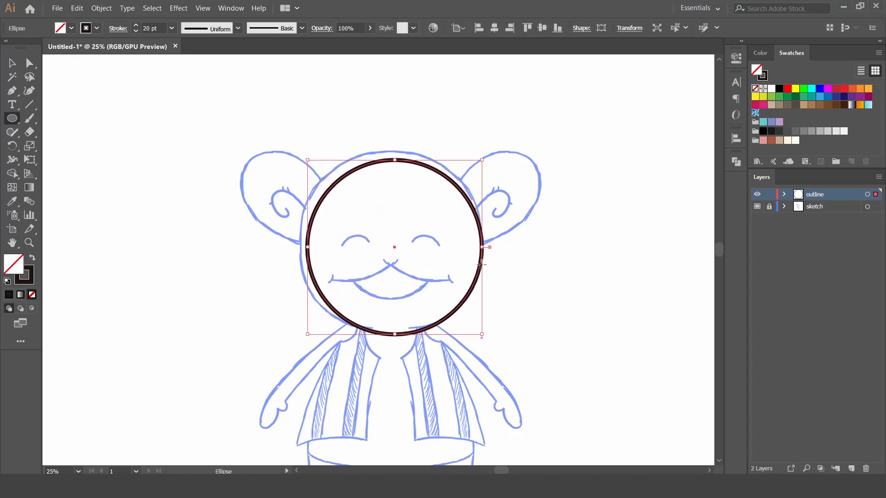
key("Left")
key("Left")
key("Left")
key("Left")
key("Left")
key("Left")
key("Left")
key("Left")
key("Left")
key("Left")
key("Left")
key("Left")
key("Left")
key("Left")
key("Left")
key("Left")
key("Left")
key("Left")
key("Left")
key("Left")
key("Left")
key("Left")
key("Left")
key("Left")
key("Left")
key("Left")
key("Left")
key("Left")
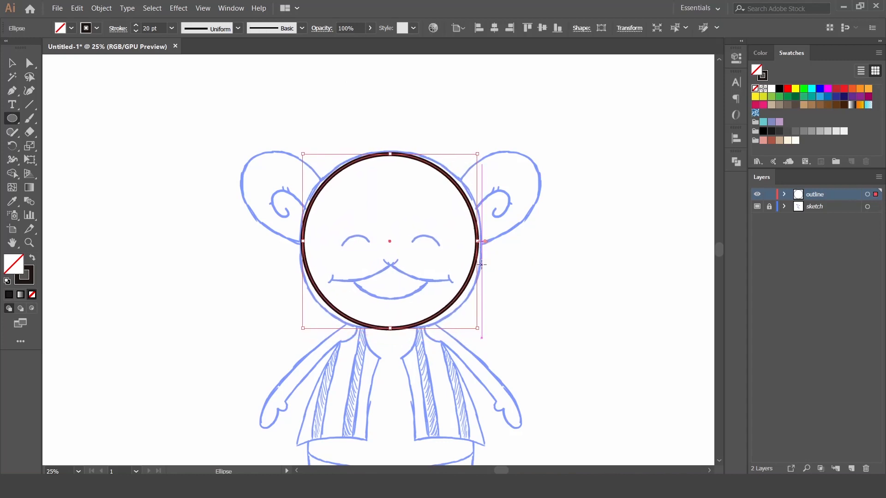
left_click_drag(477, 329, 483, 334)
left_click(494, 29)
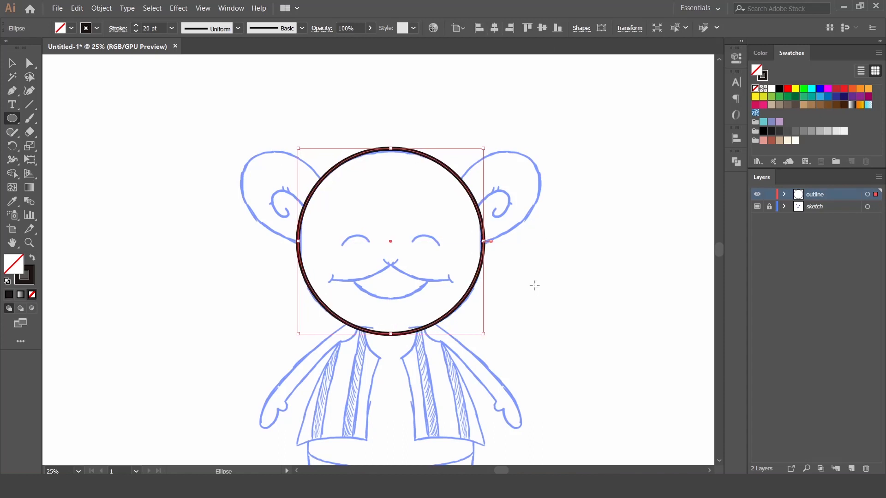
Step: Set the head circle's stroke weight to 30 pt and deselect it
left_click(158, 26)
key("Return")
left_click(12, 63)
left_click(627, 308)
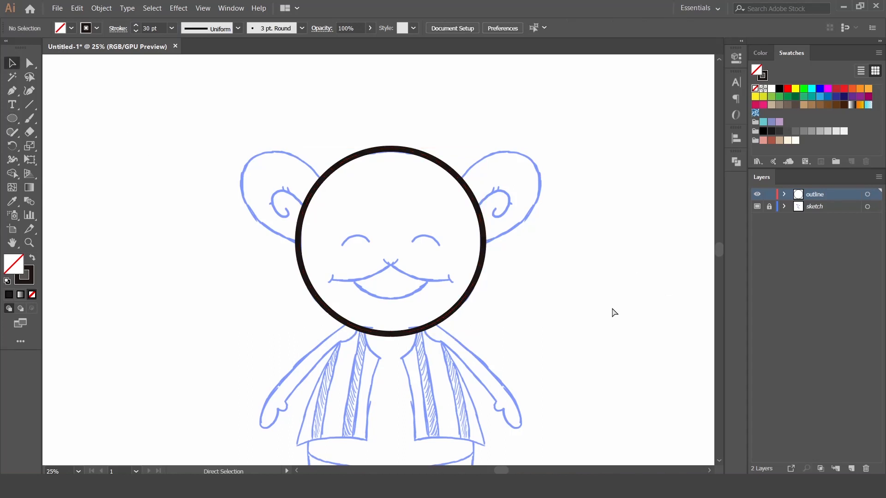
Step: Change the head circle's stroke colour to dark brown 33211D
key("ctrl+0")
key("ctrl+plus")
key("ctrl+plus")
key("ctrl+plus")
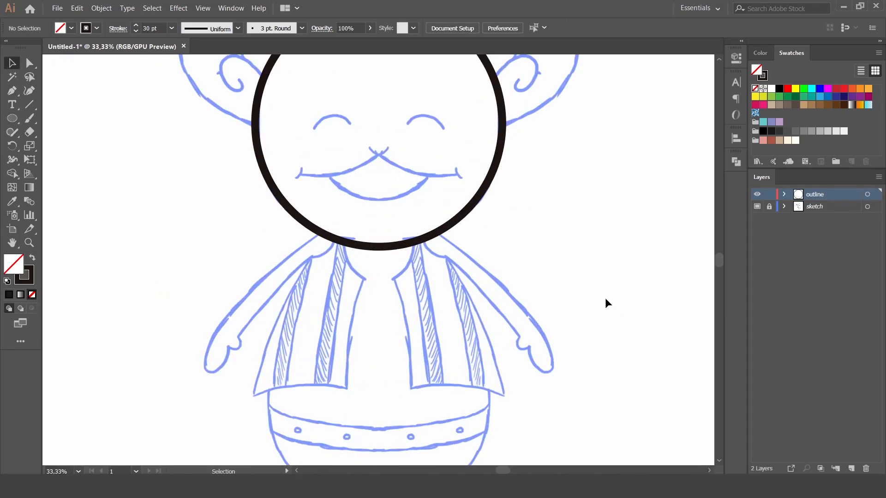
left_click_drag(525, 209, 543, 289)
left_click(27, 274)
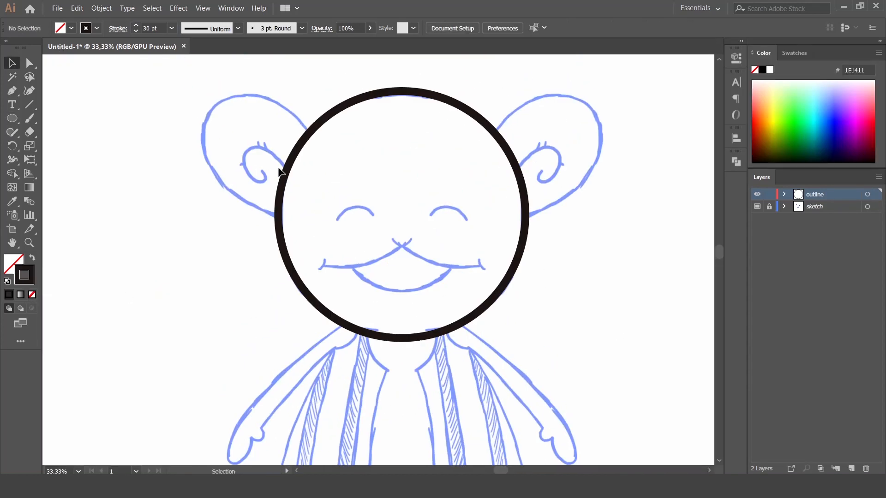
left_click(276, 173)
double_click(24, 275)
left_click(492, 231)
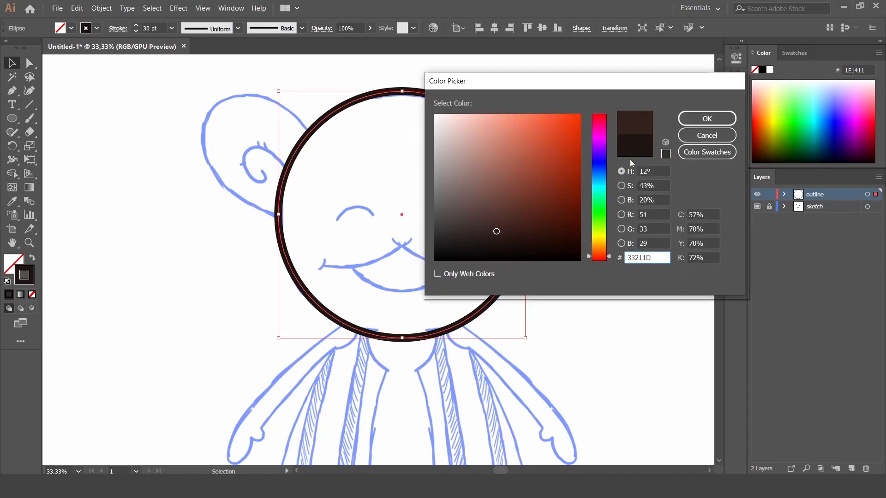
left_click(700, 121)
left_click(559, 266)
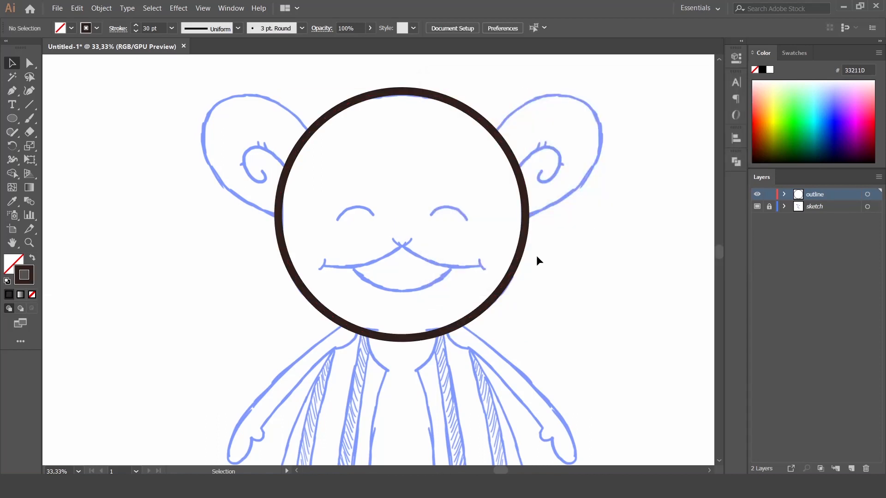
Step: Draw a closed straight-sided path around the left ear sketch with the Pen tool, overlapping the head circle
scroll(556, 255, "down", 3)
key("ctrl+minus")
key("ctrl+minus")
key("ctrl+minus")
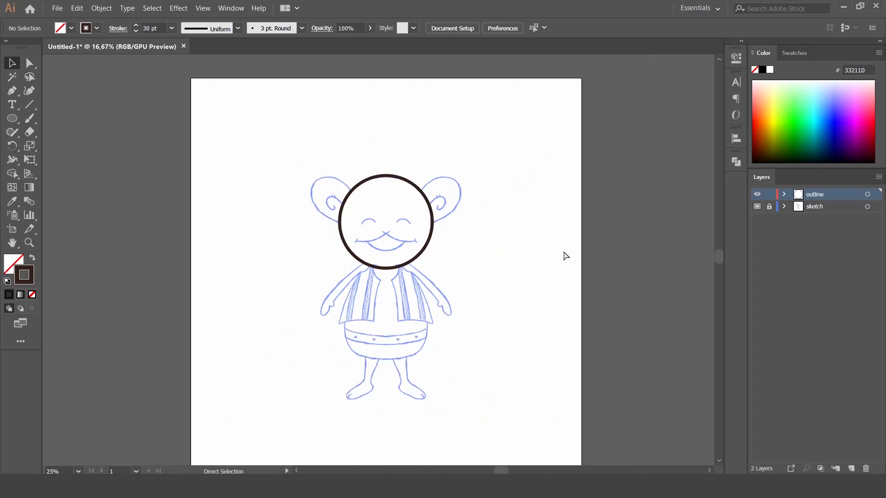
key("ctrl+plus")
key("ctrl+plus")
key("ctrl+plus")
scroll(534, 295, "up", 4)
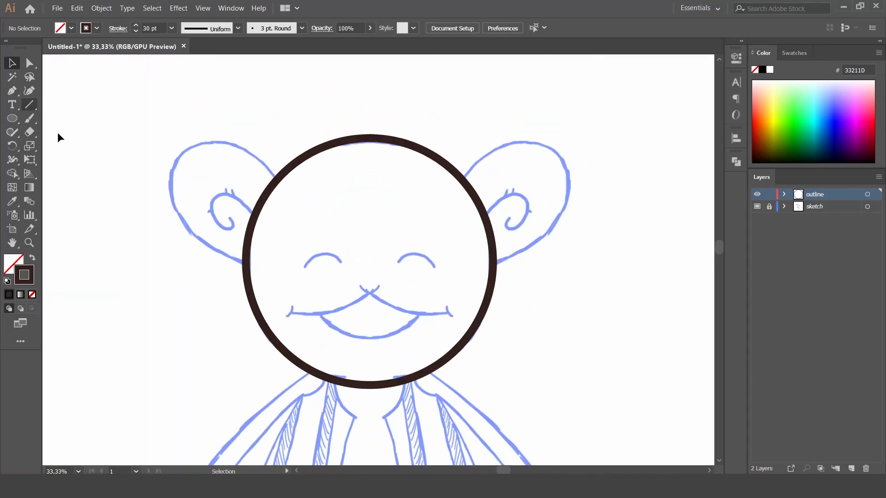
left_click_drag(120, 178, 195, 166)
key("p")
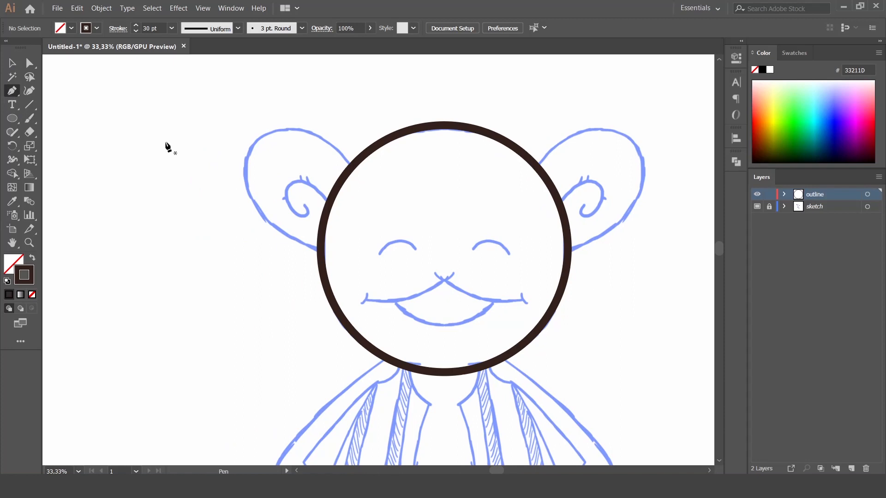
left_click(351, 165)
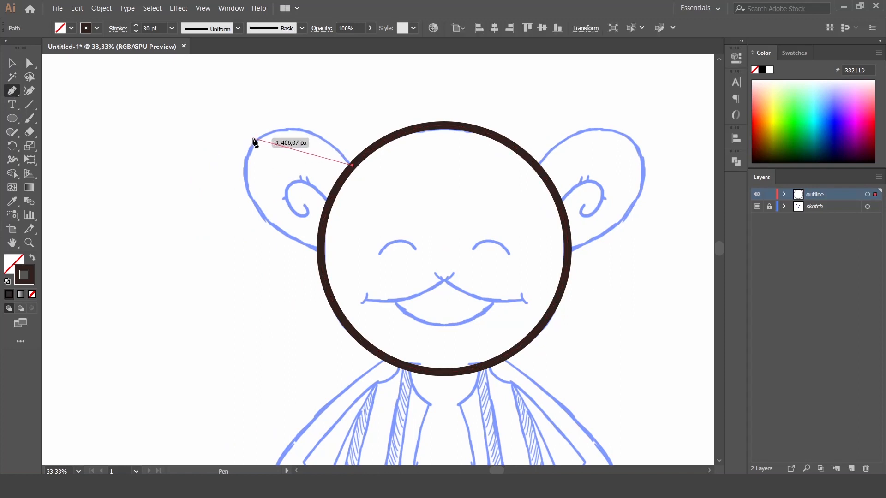
left_click(247, 135)
left_click(321, 249)
left_click(356, 230)
left_click(352, 166)
key("v")
Step: Bend the left ear's top and outer edges to follow the sketch and round its corners by about 149 px
left_click(28, 93)
left_click_drag(298, 151, 306, 131)
left_click_drag(283, 191, 257, 207)
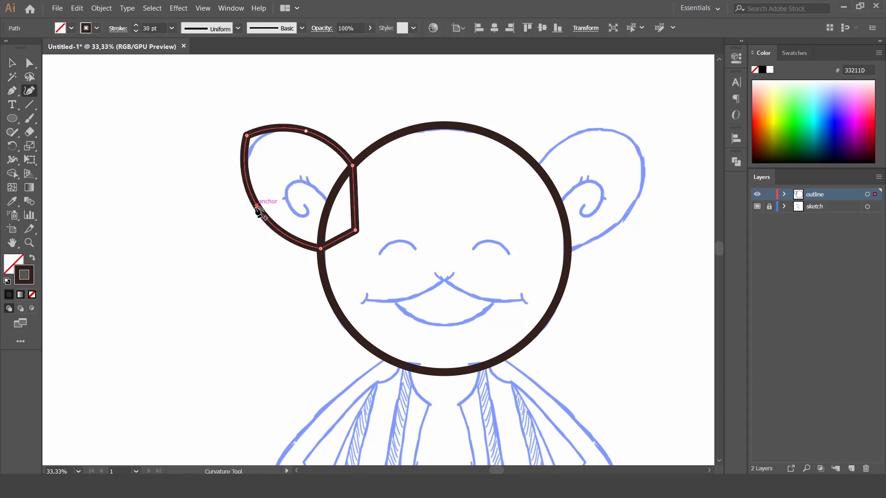
key("a")
left_click_drag(255, 144, 295, 179)
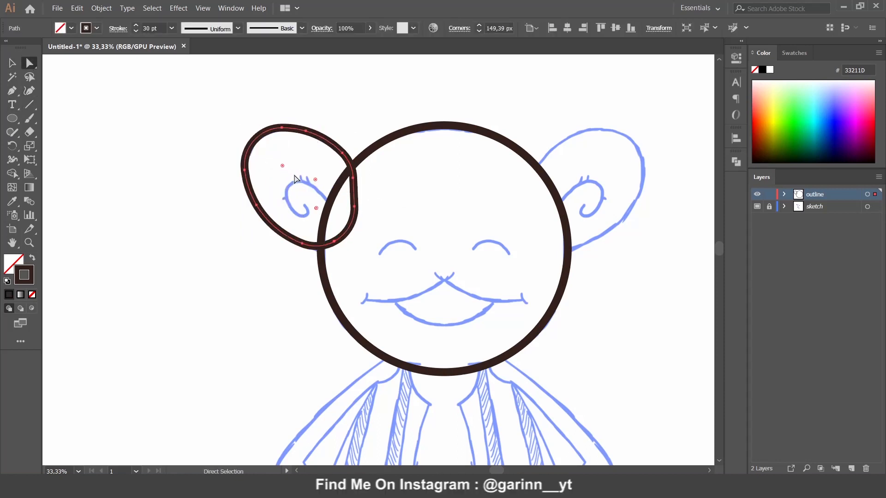
left_click(186, 115)
Step: Remove the part of the left ear that overlaps the head circle with the Shape Builder tool
key("ctrl+a")
key("v")
left_click(14, 174)
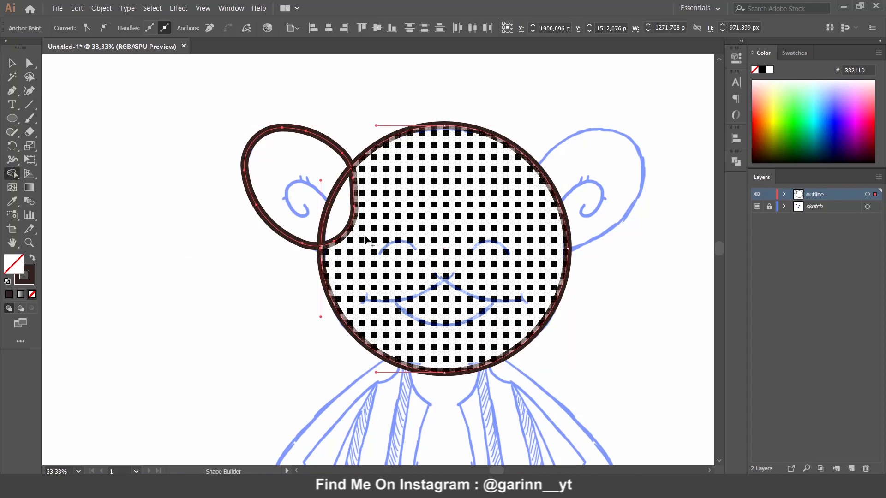
left_click_drag(357, 224, 339, 217)
key("v")
left_click(209, 208)
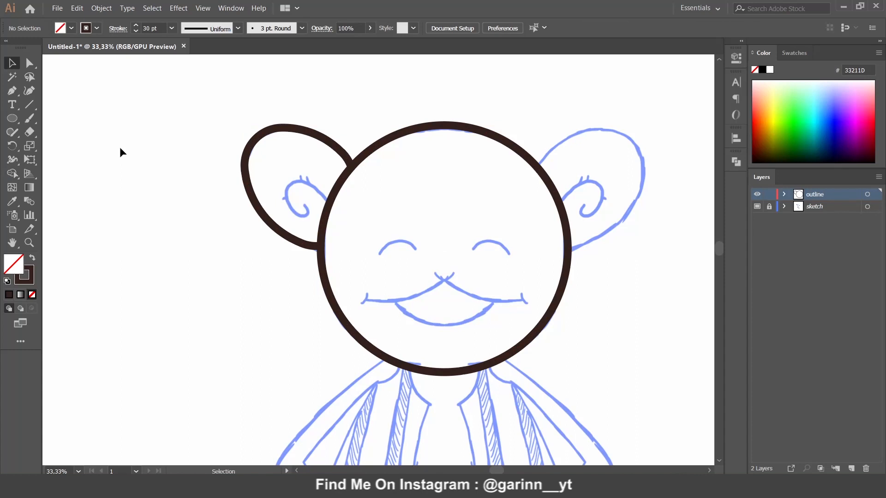
Step: Draw an open angular path along the curl inside the left ear with the Pen tool, starting at the head outline
left_click(330, 204)
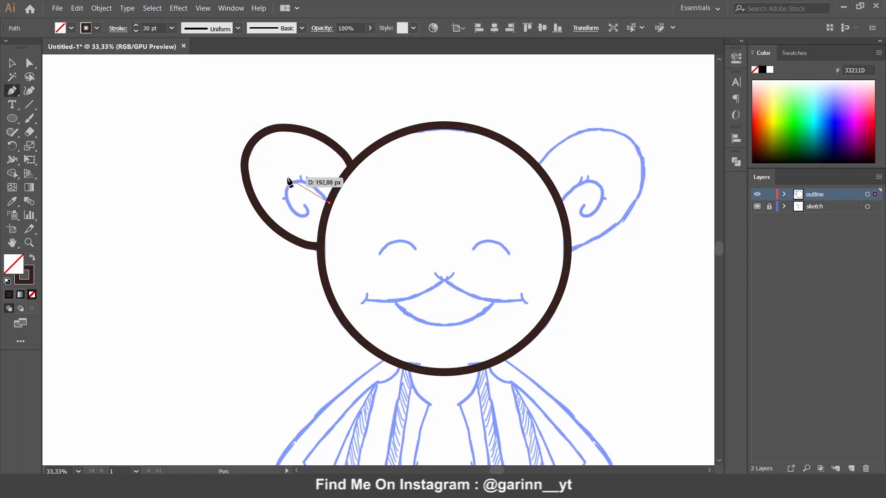
left_click(284, 177)
left_click(307, 221)
left_click(307, 204)
Step: Curve the inner-ear path's segments to match the sketched curl and round its corners
left_click(30, 91)
left_click_drag(306, 190, 307, 184)
left_click(287, 201)
left_click(34, 68)
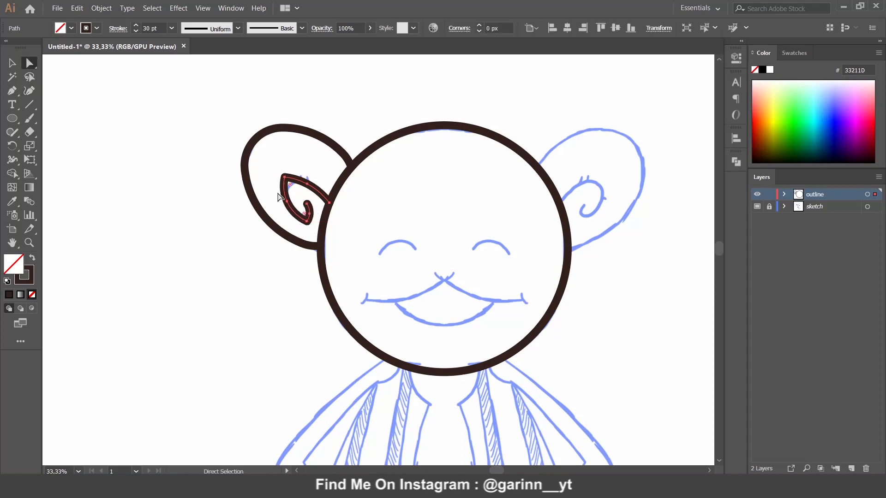
mouse_move(292, 185)
left_mouse_down()
mouse_move(298, 194)
mouse_move(296, 185)
left_mouse_up()
left_click(215, 219)
left_click(305, 184)
left_click(121, 89)
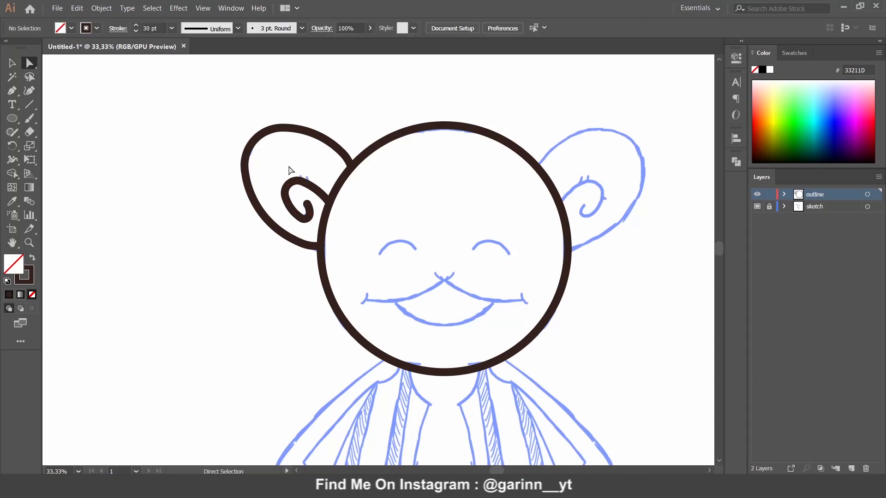
Step: Set the stroke weight of the left ear's inner curl to 20 pt
left_click(299, 182)
left_click(14, 64)
left_click_drag(280, 161, 305, 189)
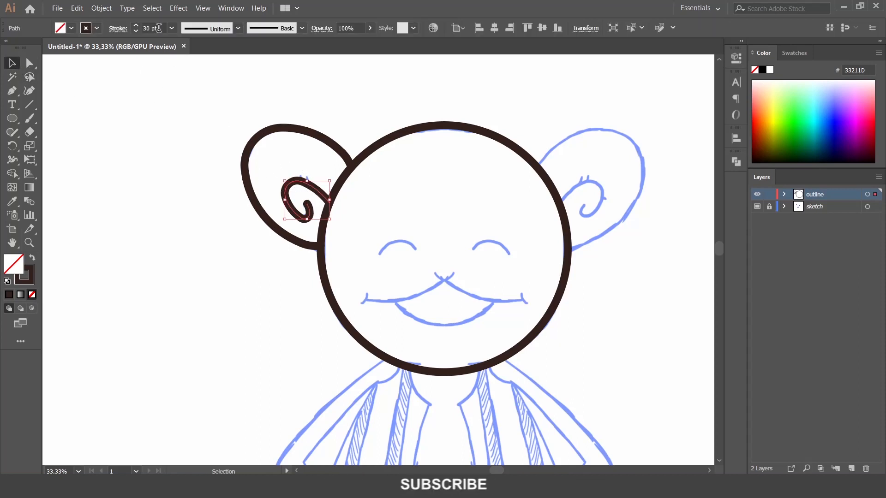
left_click(134, 29)
type("10")
key("Return")
mouse_move(162, 29)
left_mouse_down()
mouse_move(117, 29)
mouse_move(134, 30)
left_mouse_up()
type("15")
key("Return")
type("20")
key("Return")
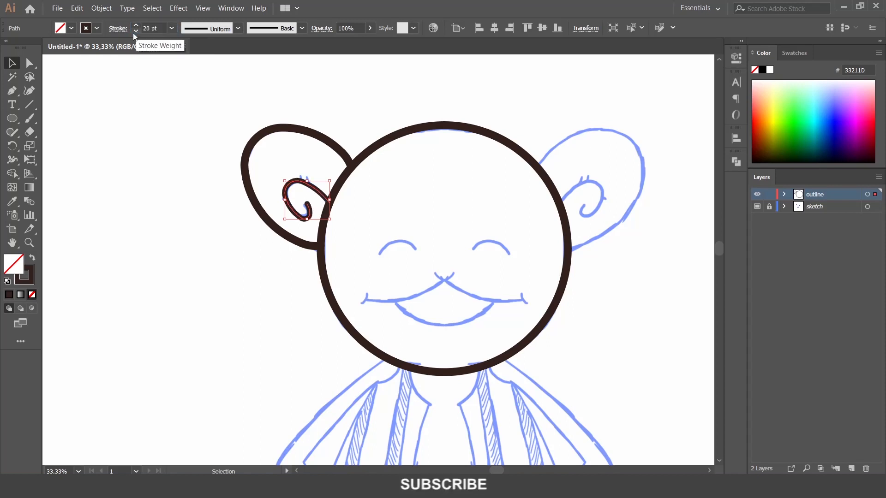
Step: Even out the left ear's inner curl with the Smooth tool, then deselect it
left_click(242, 220)
key("ctrl+minus")
key("ctrl+minus")
key("ctrl+plus")
key("ctrl+plus")
key("ctrl+plus")
left_click(251, 140)
left_click(30, 90)
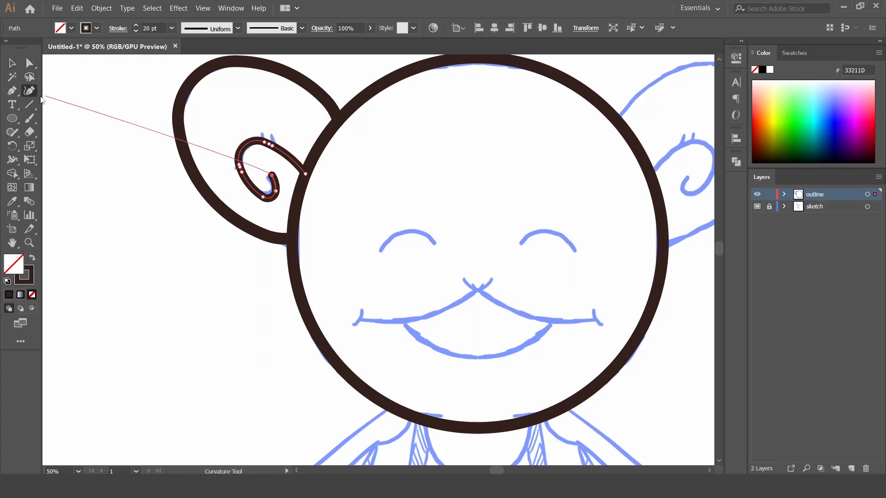
left_click_drag(12, 133, 64, 160)
left_click_drag(234, 161, 265, 203)
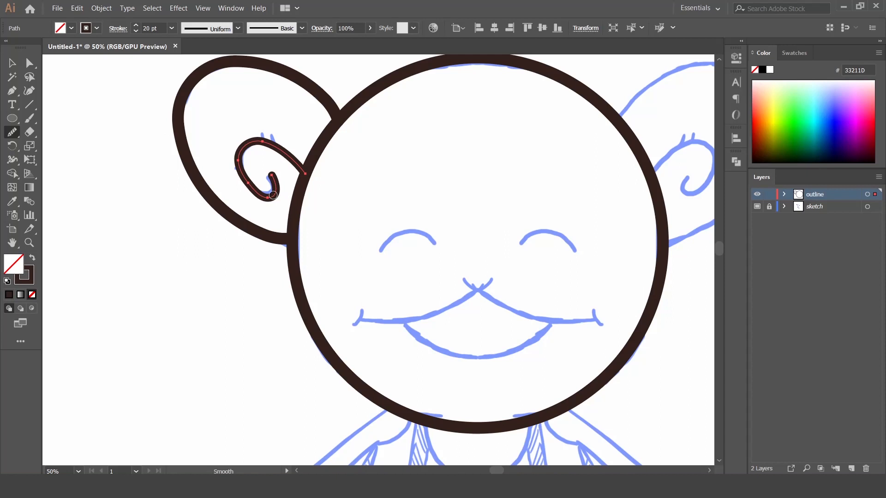
left_click(13, 65)
left_click(194, 252)
Step: Draw a line across the left eye sketch and bend it upward into a closed-eye arc
left_click_drag(462, 254, 379, 237)
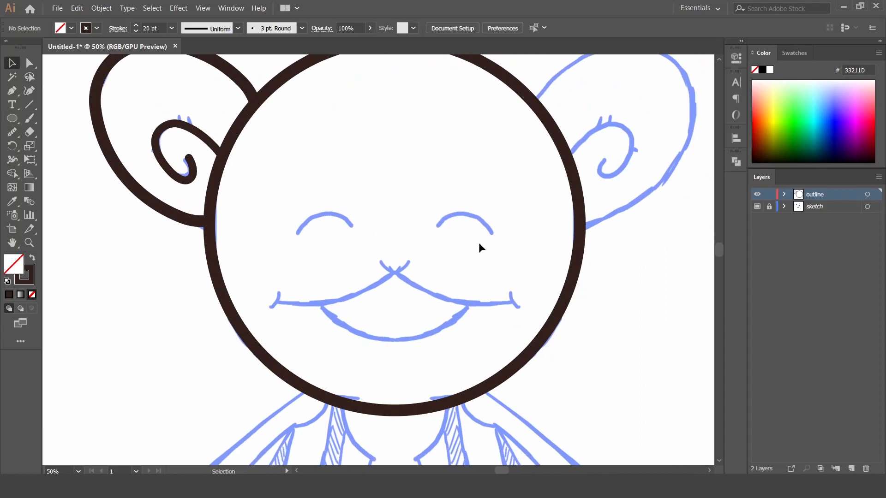
left_click(12, 95)
left_click(295, 233)
left_click(353, 225)
left_click(330, 249, "ctrl")
key("shift+grave")
left_click_drag(325, 230, 325, 214)
left_click(312, 253, "ctrl")
Step: Draw the V-shaped nose over the sketch above the mouth with the Pen tool
mouse_move(352, 271)
left_mouse_down()
mouse_move(366, 249)
mouse_move(367, 289)
mouse_move(345, 205)
left_mouse_up()
key("p")
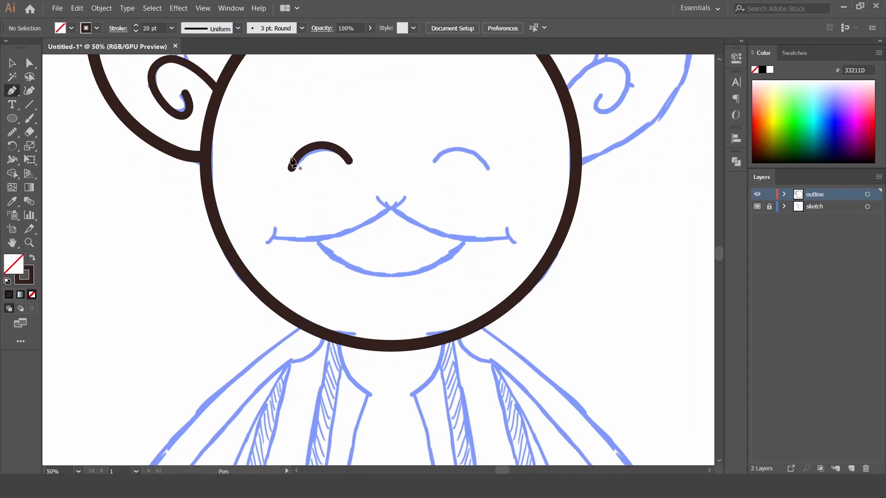
left_click(376, 197)
left_click(391, 212)
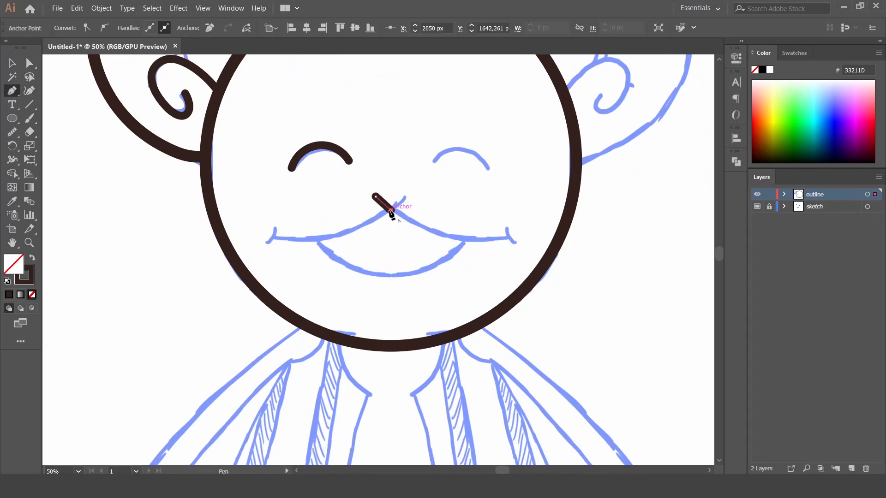
left_click(407, 196)
left_click(69, 88, "ctrl")
key("v")
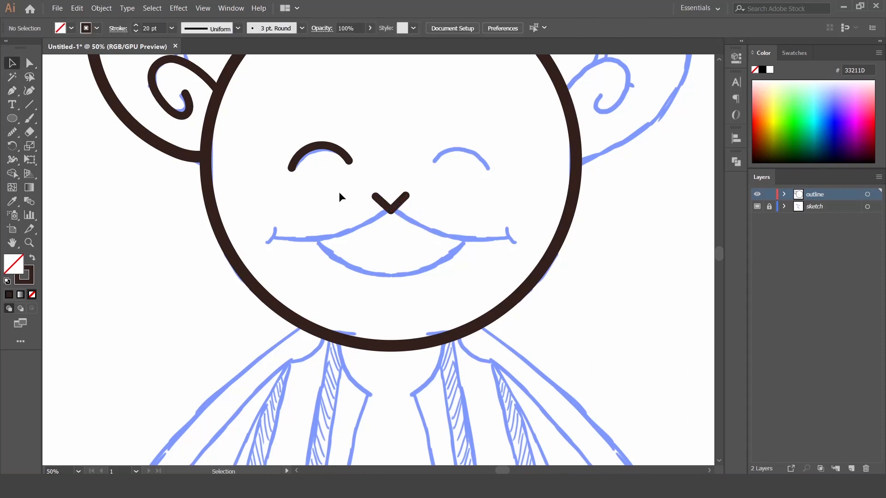
Step: Round the lower corner of the V-shaped nose and deselect it
left_click(399, 206)
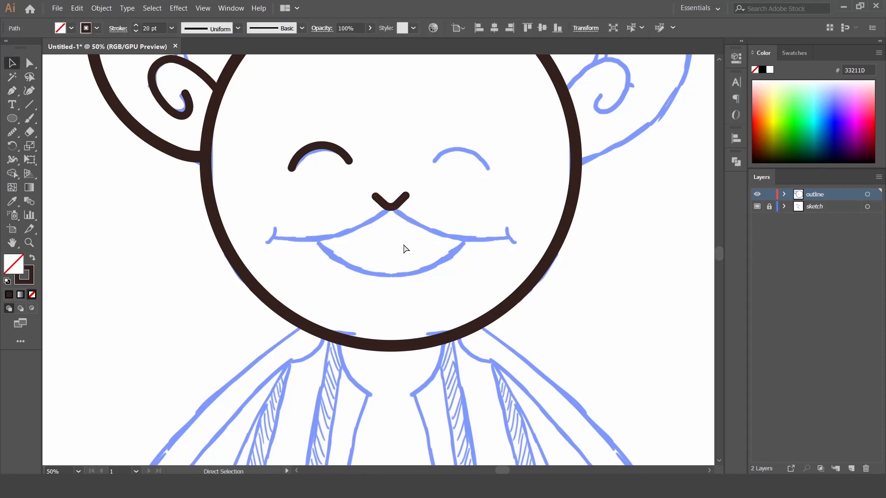
left_click(405, 247)
key("p")
key("v")
left_click(385, 203)
left_click(466, 190)
Step: Draw a line from the nose to the left mouth corner and bend it downward along the sketched upper lip
key("p")
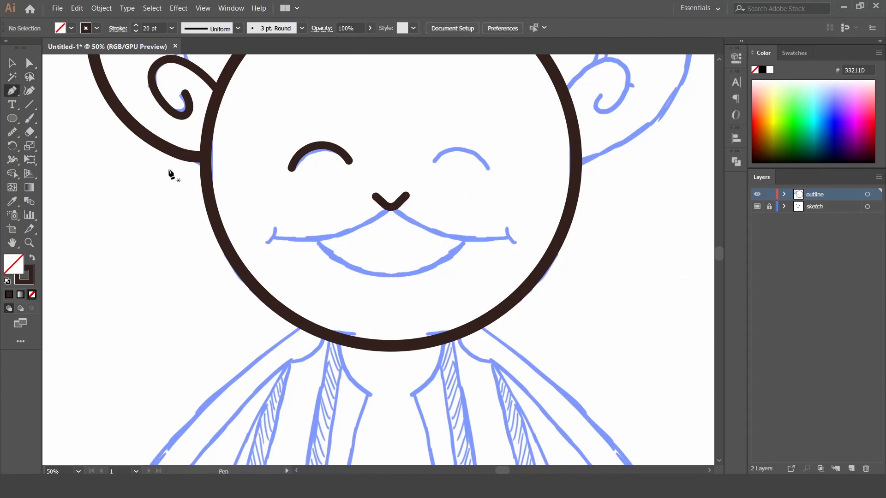
left_click(391, 208)
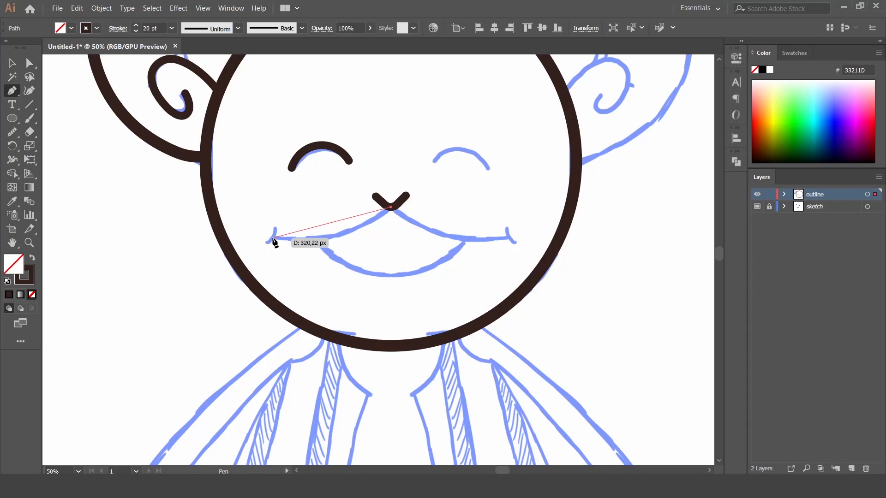
left_click(272, 239)
left_click(13, 91)
left_click(29, 91)
left_click_drag(322, 226, 335, 237)
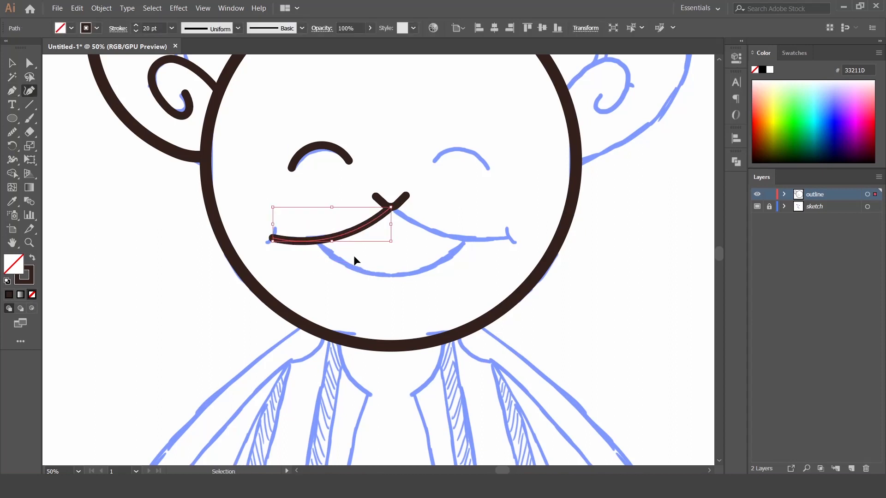
key("Escape")
left_click(13, 91)
left_click(320, 242)
key("ctrl+z")
left_click(316, 241)
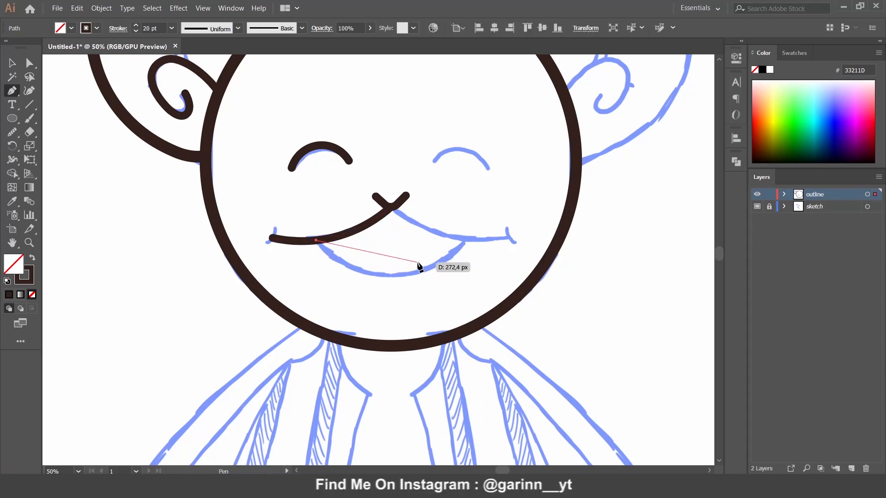
left_click(391, 275)
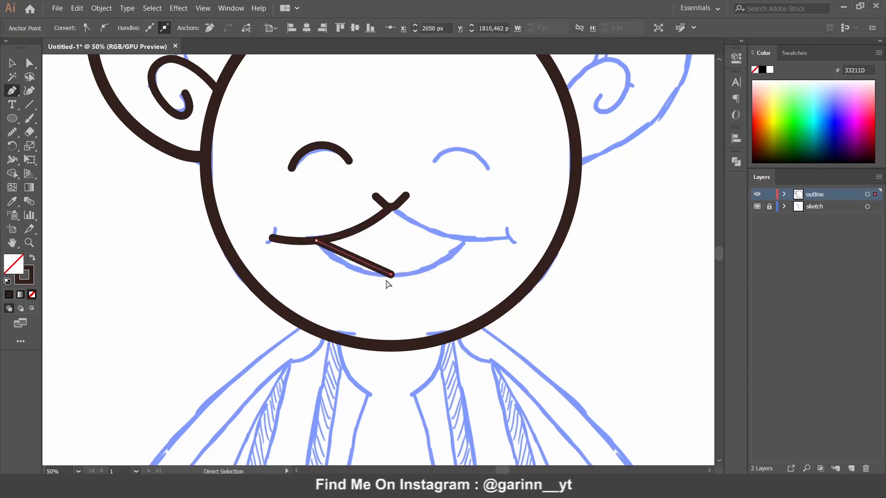
key("shift+grave")
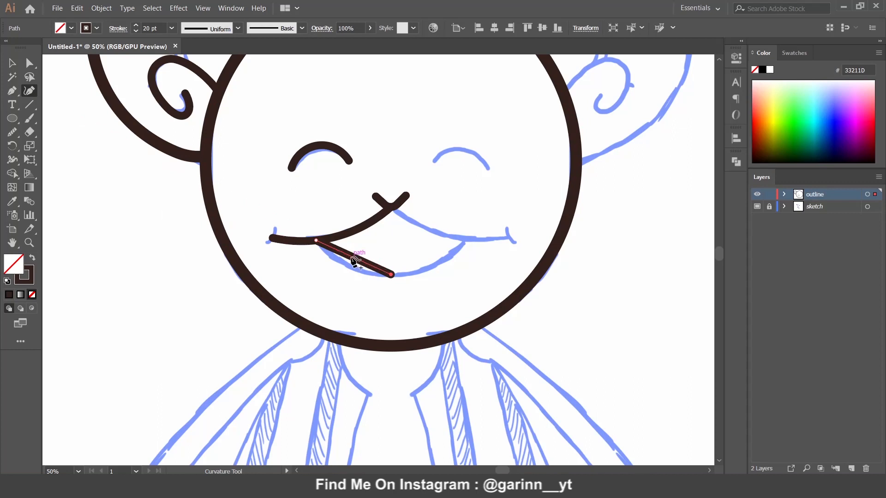
left_click(354, 287, "ctrl")
left_click(12, 63)
left_click(374, 267)
key("Delete")
Step: Draw a short curved crease across the left mouth corner, following the sketch
key("ctrl+equal")
key("ctrl+equal")
left_click(15, 92)
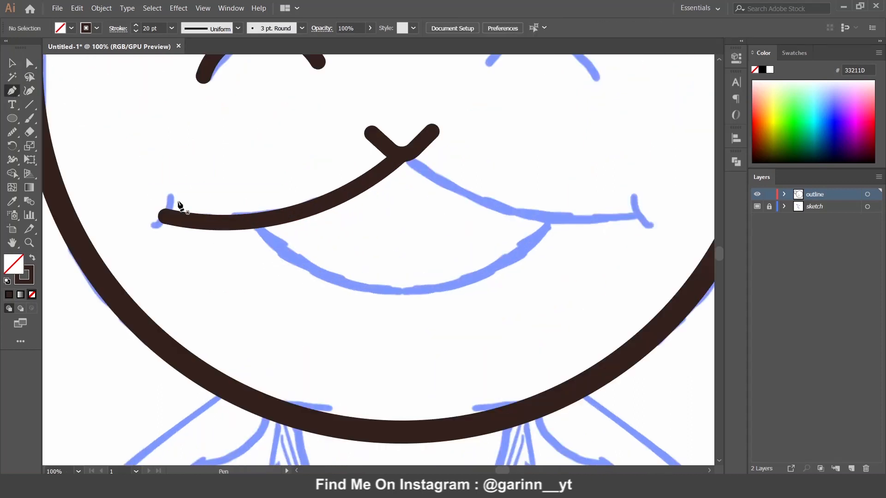
left_click(170, 196)
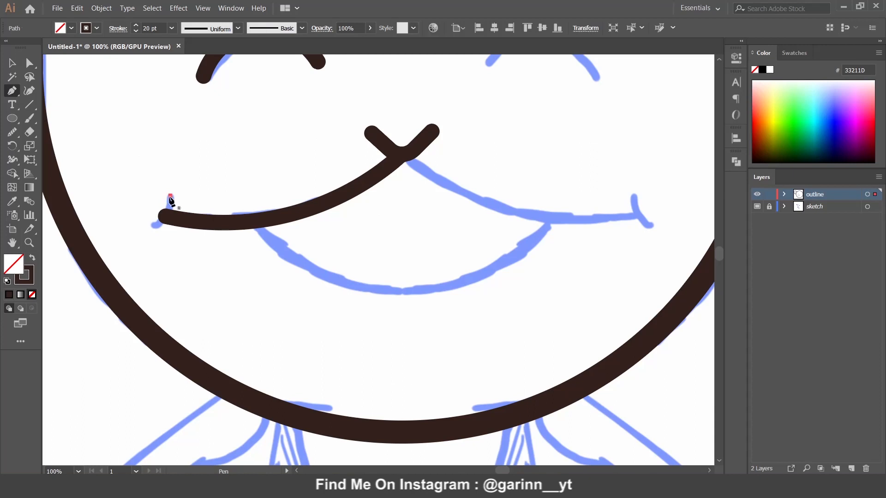
left_click(150, 227)
key("shift+grave")
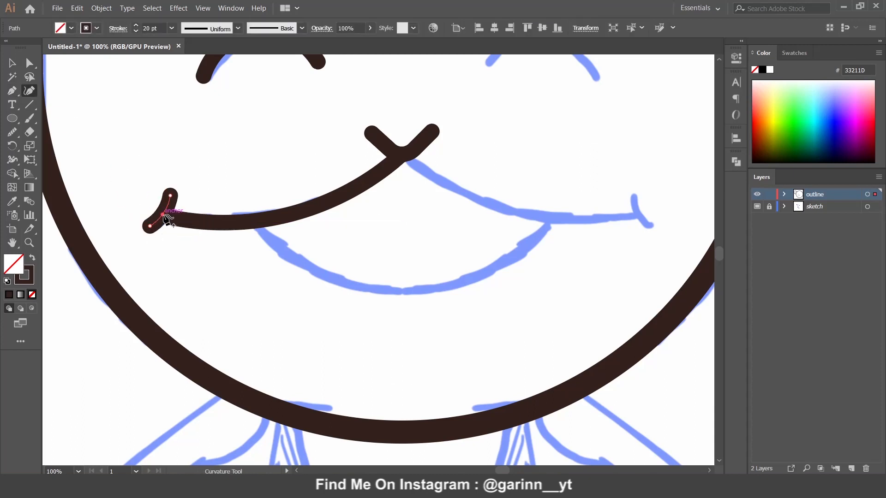
key("Escape")
Step: Set the left mouth-corner crease's stroke weight to 10 pt and deselect it
left_click(13, 64)
left_click(172, 199)
left_click(136, 31)
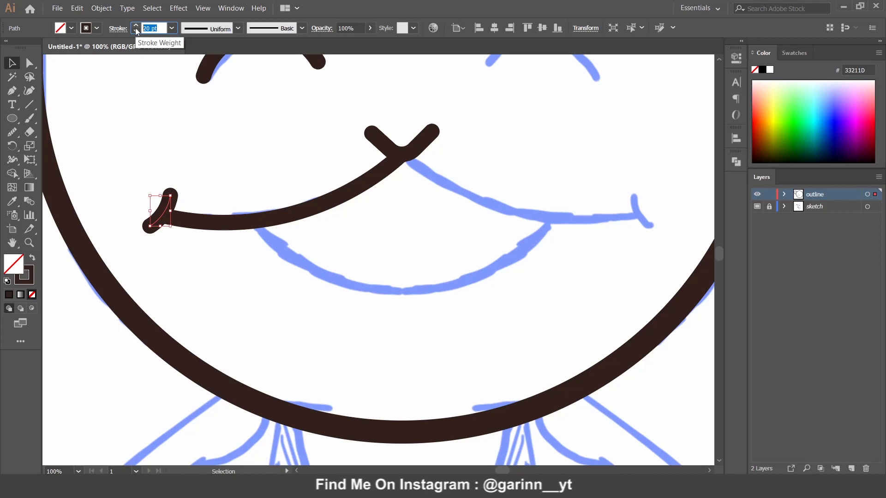
type("10")
key("Return")
left_click(212, 161)
Step: Select the left upper-lip line with its corner crease and paste a copy in front
left_click_drag(440, 248, 414, 283)
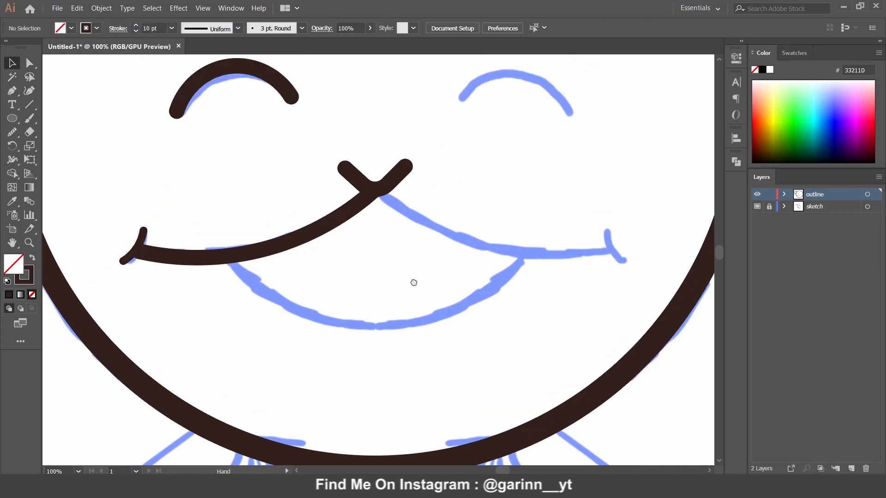
left_click_drag(194, 258, 193, 257)
left_click(77, 8)
left_click(101, 58)
left_click(77, 8)
left_click(118, 79)
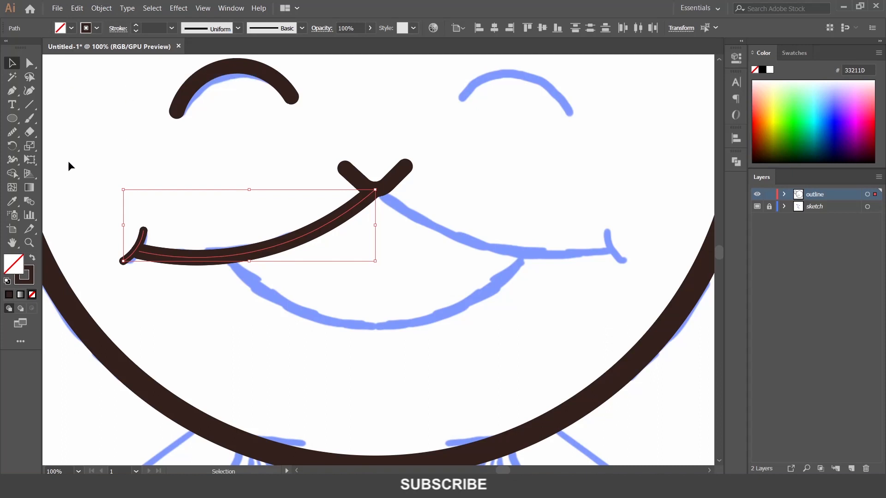
left_click(13, 148)
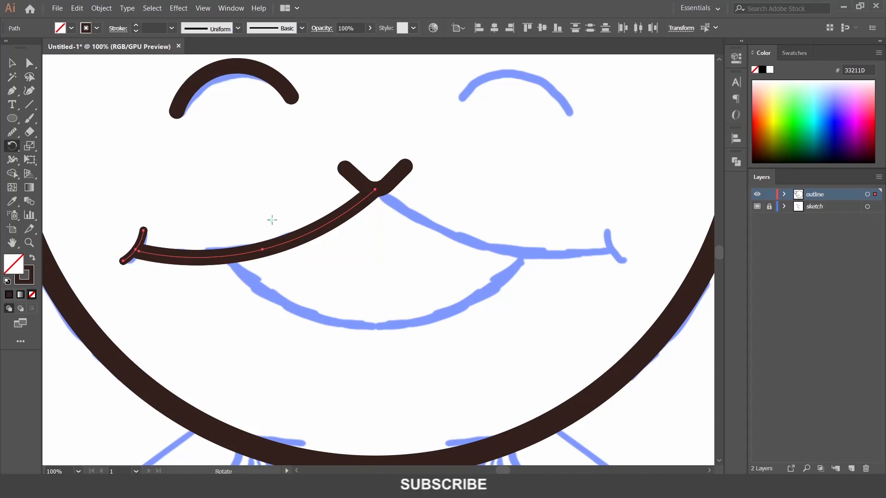
left_click(372, 190, "alt")
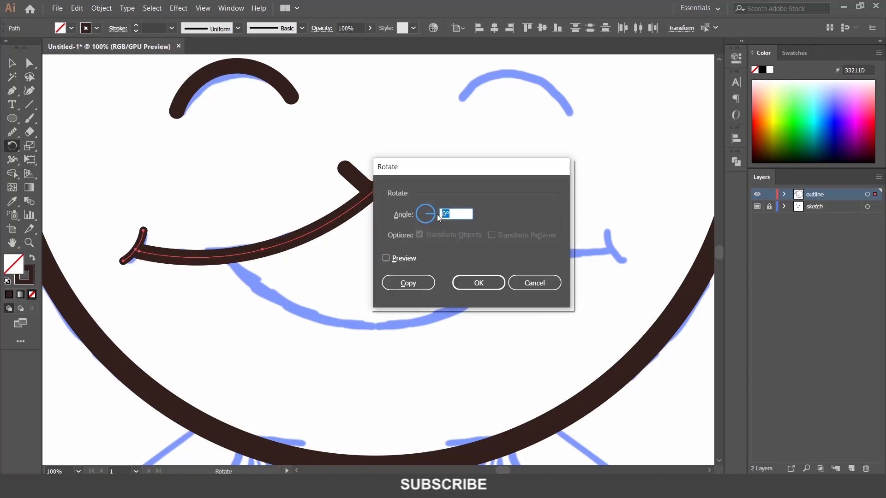
type("90")
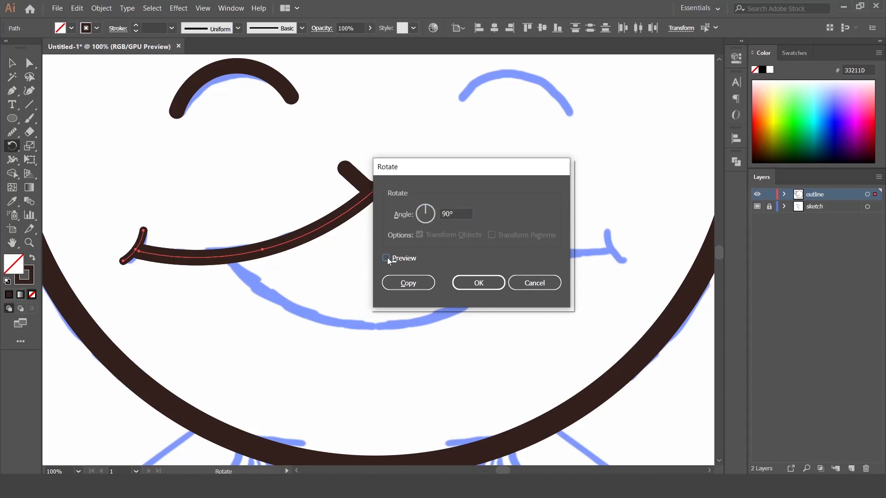
left_click(386, 258)
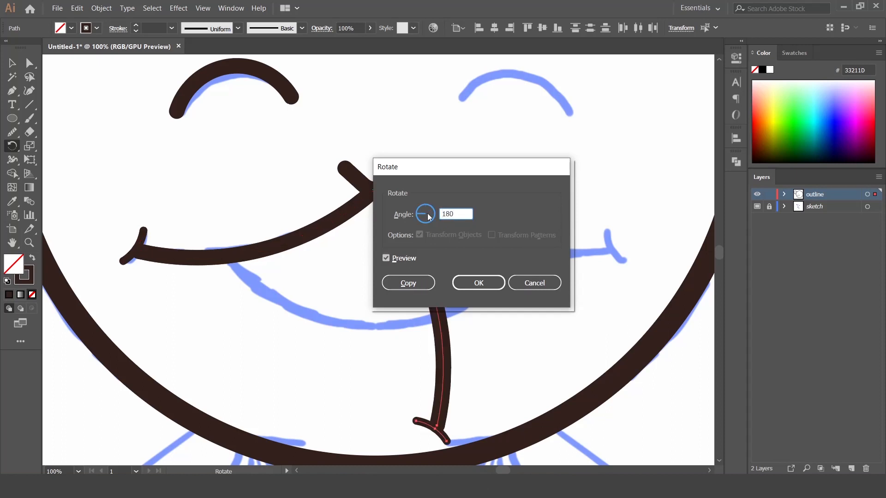
key("Tab")
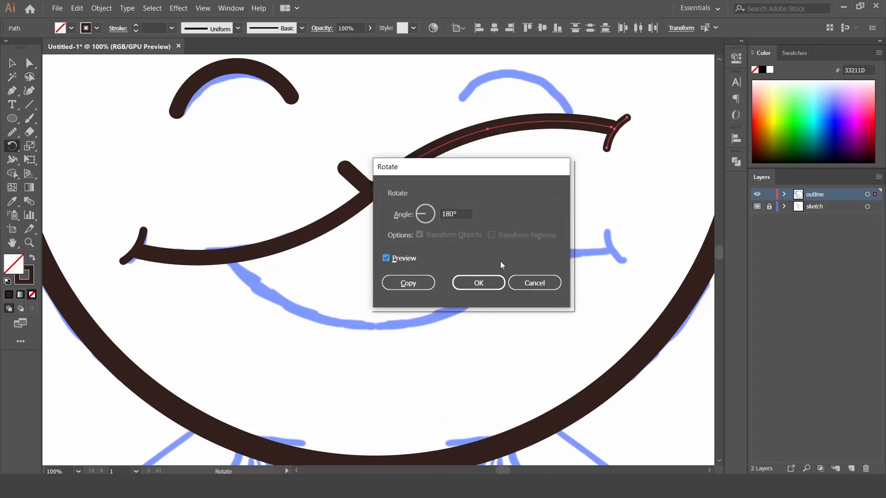
left_click(535, 279)
Step: Reflect a copy of the left lip line and corner crease across a vertical axis through the nose's lower point
key("ctrl")
left_click_drag(12, 145, 59, 160)
left_click(376, 190, "alt")
key("ctrl+z")
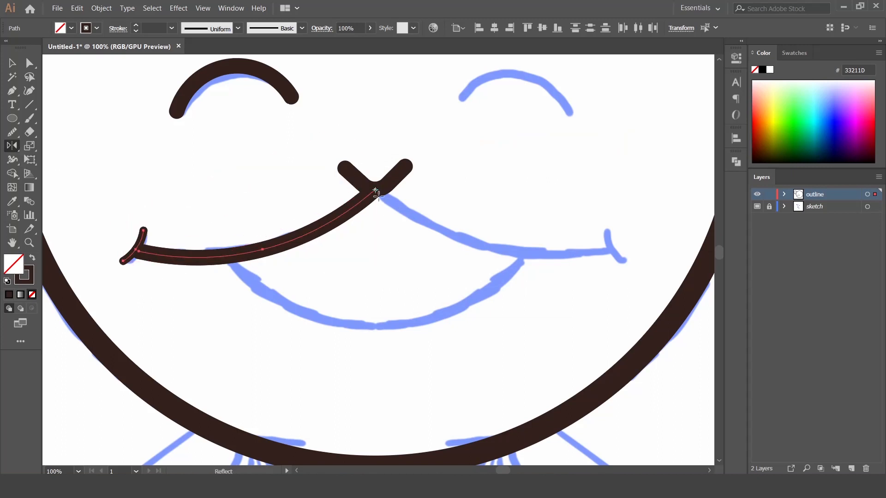
left_click(376, 190, "alt")
left_click(614, 279)
left_click(12, 64)
left_click(320, 316)
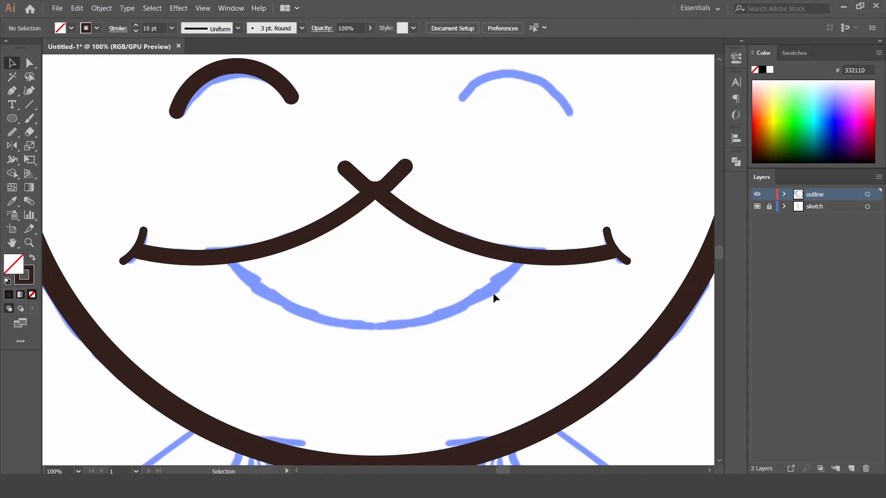
Step: Draw a wide ellipse whose lower half follows the sketched lower lip, with a 20 pt stroke
left_click_drag(219, 150, 534, 322)
left_click(495, 28)
left_click_drag(162, 31, 133, 29)
type("20")
key("Return")
Step: Remove the part of the ellipse above the upper-lip lines with the Shape Builder, leaving only the lower-lip arc
left_click(13, 63)
left_click_drag(206, 146, 370, 203)
key("ctrl+z")
left_click_drag(180, 137, 453, 261)
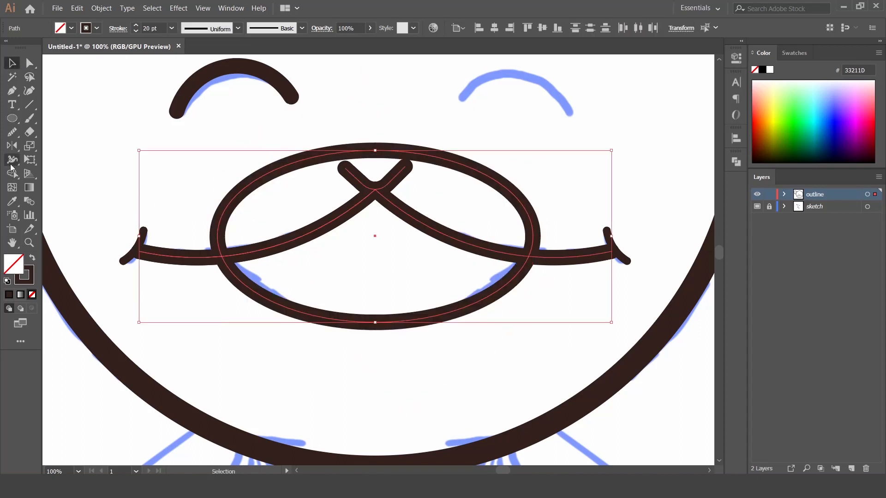
left_click(11, 172)
left_click(314, 158, "alt")
left_click(6, 63)
left_click(531, 369)
Step: Select the left eye arc, ear outline and inner-ear curl, and reflect a copy across a vertical axis through the nose
key("ctrl+0")
key("ctrl+plus")
key("ctrl+plus")
key("ctrl+plus")
scroll(533, 372, "up", 5)
scroll(534, 372, "left", 2)
left_click(385, 227)
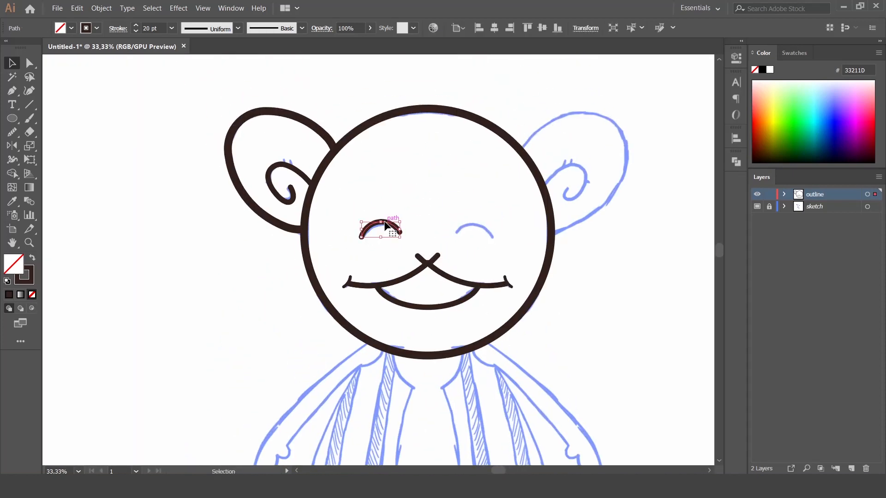
left_click(293, 172, "shift")
left_click(279, 114, "shift")
left_click(79, 9)
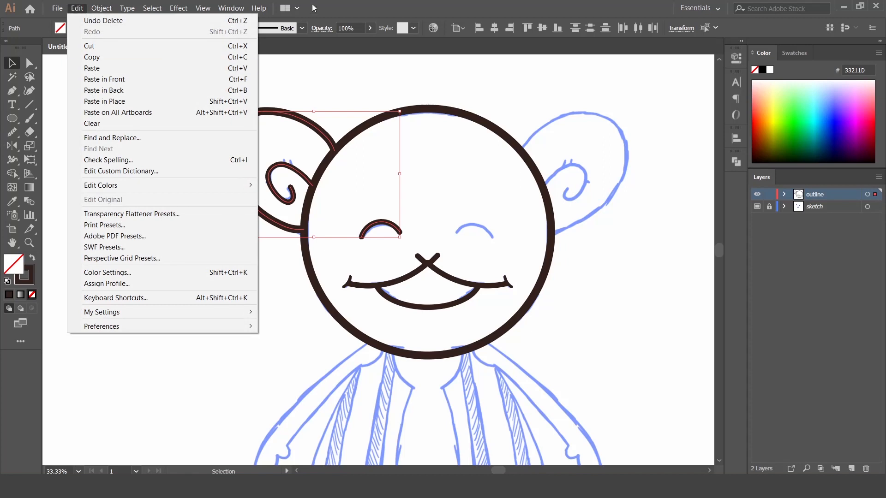
left_click(14, 147)
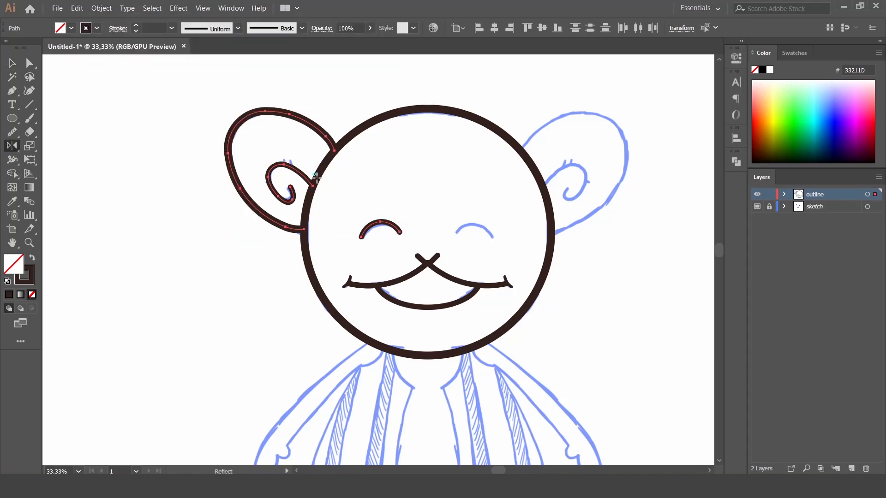
left_click(429, 262, "alt")
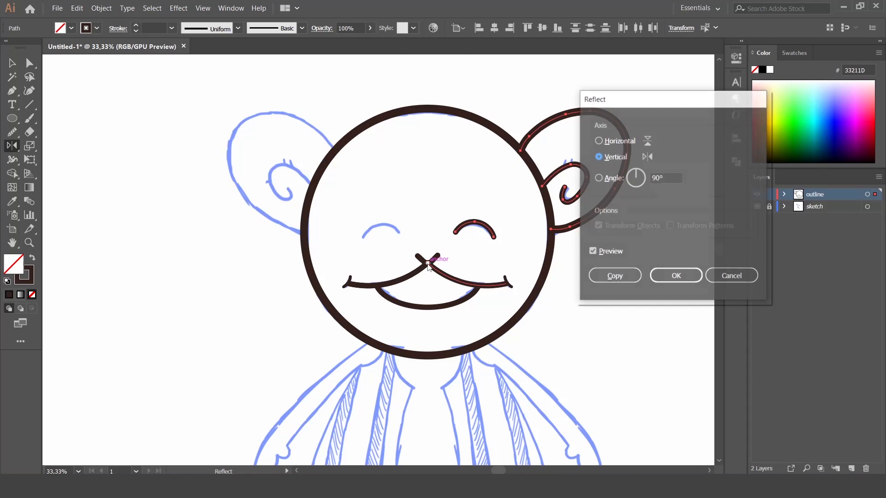
left_click(614, 275)
left_click(13, 63)
left_click(171, 180)
left_click_drag(368, 287, 343, 261)
key("Delete")
key("Delete")
Step: Draw the left vest panel in straight Pen segments from the chin around the sketched corners back to the chin
scroll(577, 231, "down", 5)
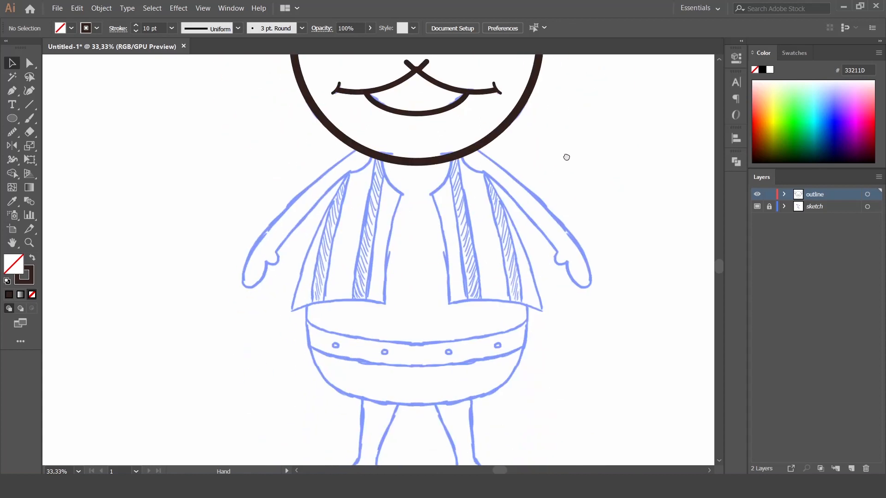
key("ctrl+minus")
key("ctrl+plus")
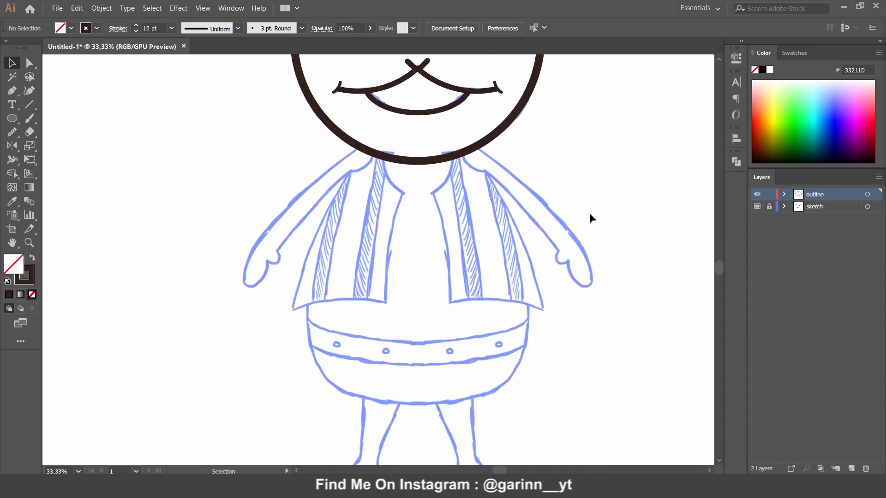
left_click(373, 153)
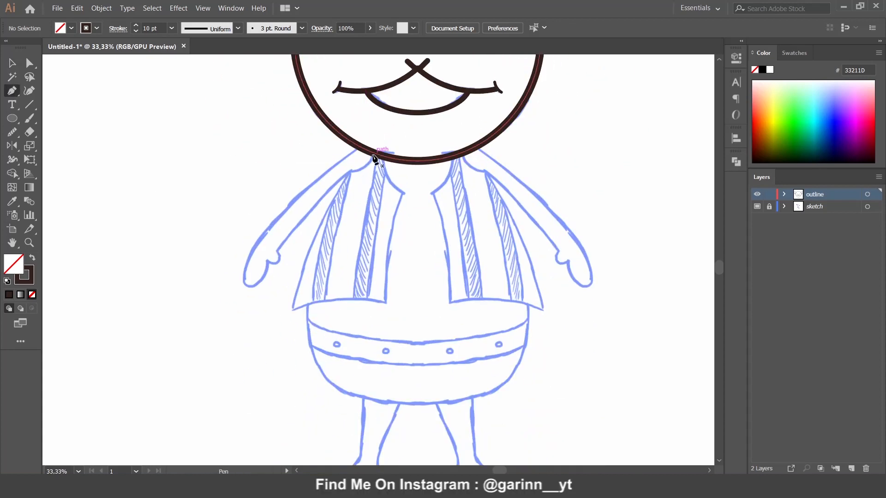
left_click(350, 171)
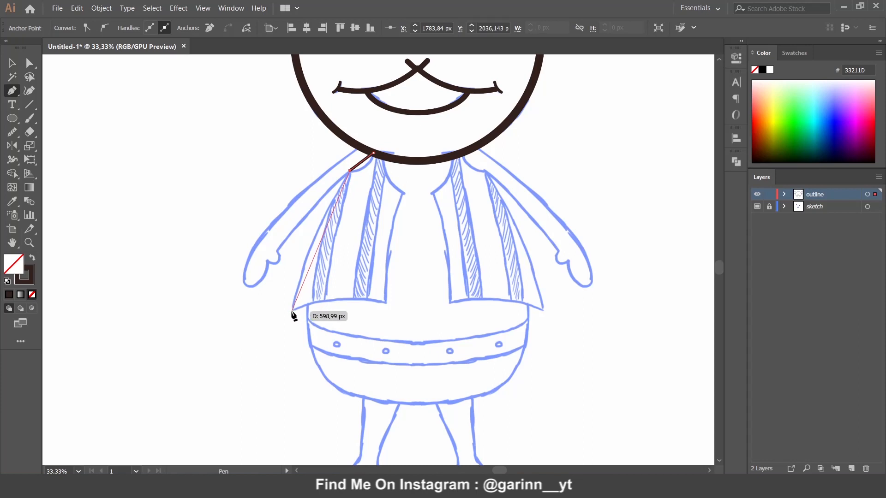
left_click(291, 311)
left_click(386, 303)
left_click(403, 193)
left_click(384, 156)
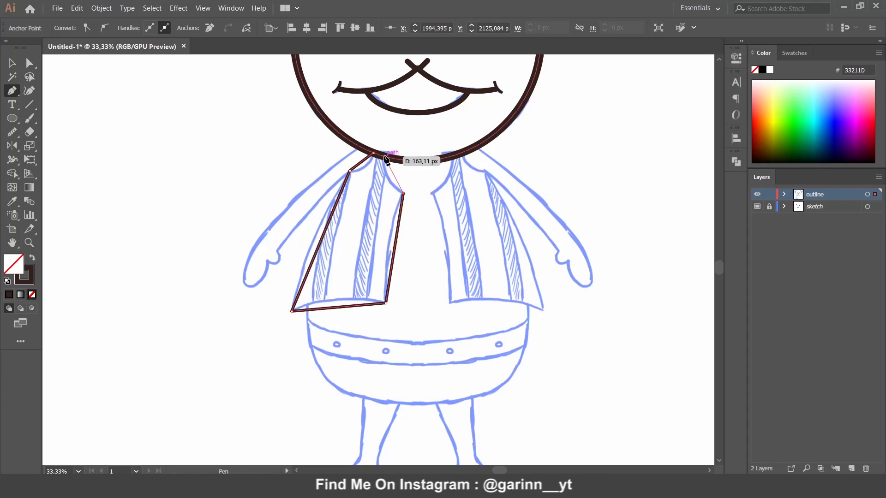
Step: Bend the vest panel's shoulder, collar, front, bottom and outer edges to match the sketch with the Curvature tool
left_click(29, 91)
key("ctrl+plus")
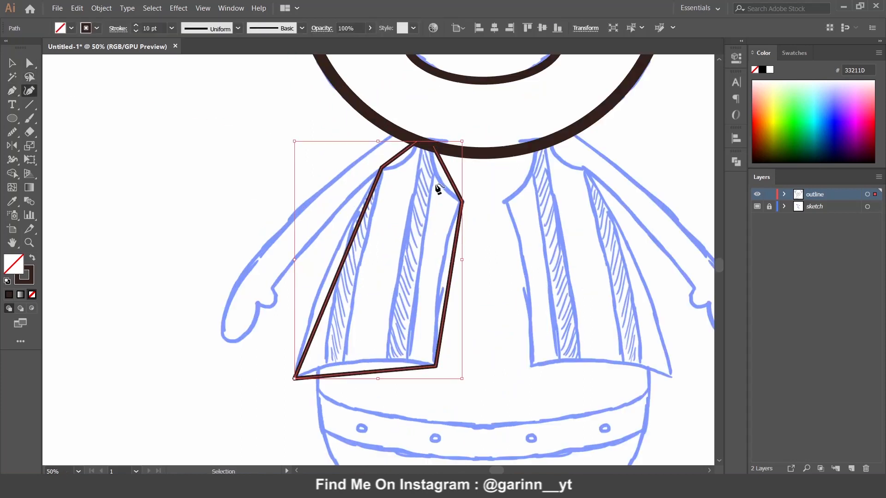
left_click(405, 161)
left_click(440, 178)
left_click(444, 265)
left_click_drag(365, 375, 363, 364)
left_click_drag(328, 298, 317, 298)
Step: Lower the vest panel's bottom edge slightly, refine the curve of its outer edge, and deselect it
key("a")
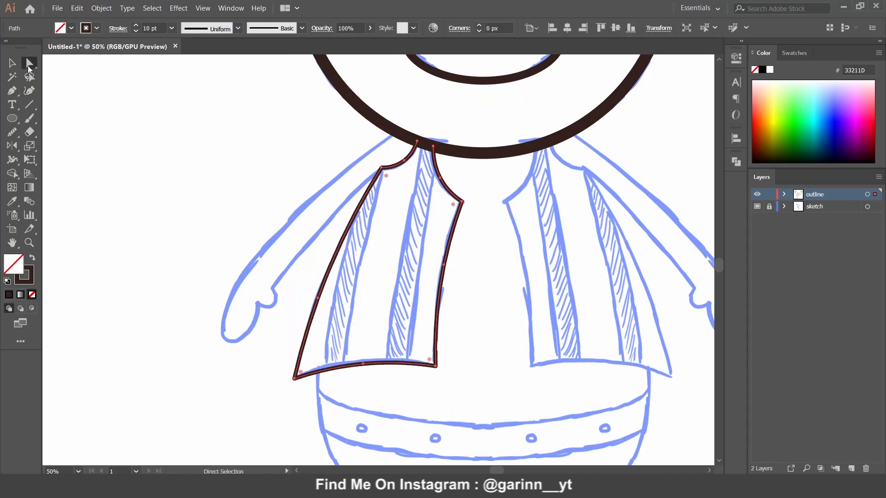
left_click_drag(277, 347, 464, 406)
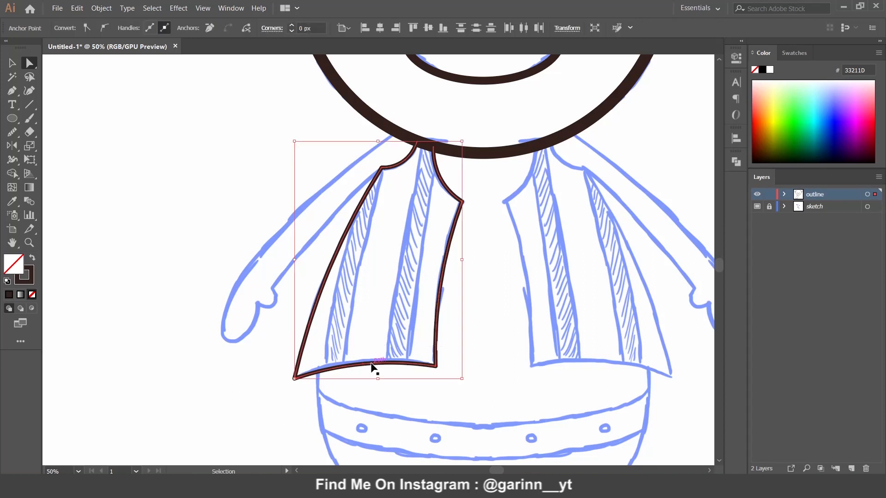
left_click_drag(368, 369, 362, 376)
left_click(316, 306)
left_click(324, 307)
left_click(30, 63)
left_click(29, 91)
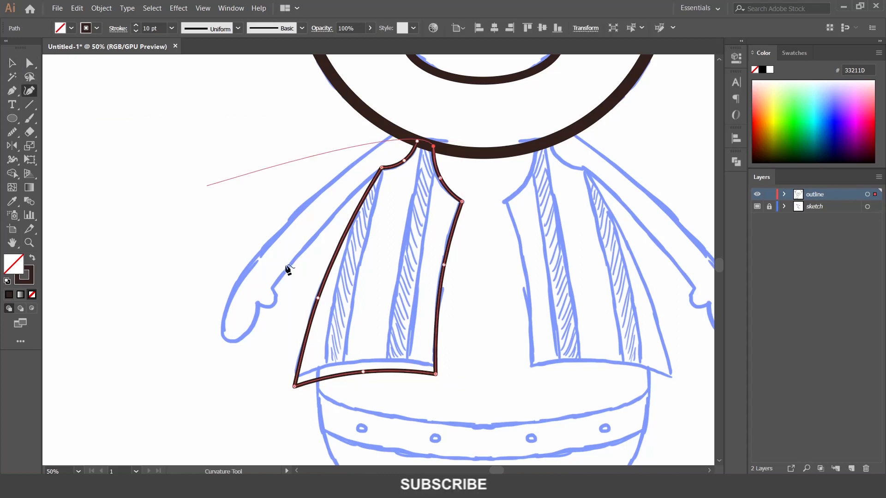
left_click_drag(318, 296, 321, 283)
left_click(475, 351, "ctrl")
Step: Draw a curved line along the vest's outer stripe, extending past the shoulder and the bottom edge
left_click_drag(479, 355, 456, 317)
left_click(14, 91)
left_click(357, 115)
mouse_move(311, 363)
left_mouse_down()
mouse_move(315, 461)
mouse_move(317, 370)
left_mouse_up()
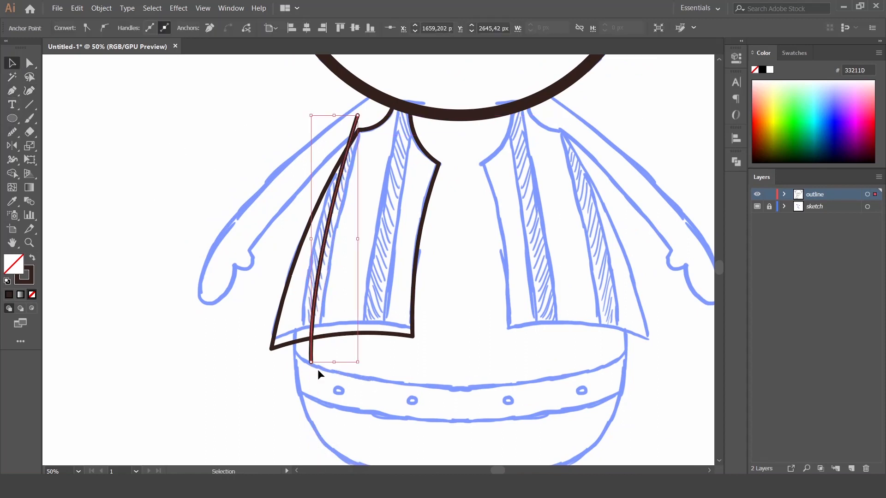
left_click_drag(346, 296, 350, 300)
left_click(343, 237)
Step: Increase the outer stripe line's stroke weight to 59 pt to fill the sketched stripe's width
left_click(333, 238)
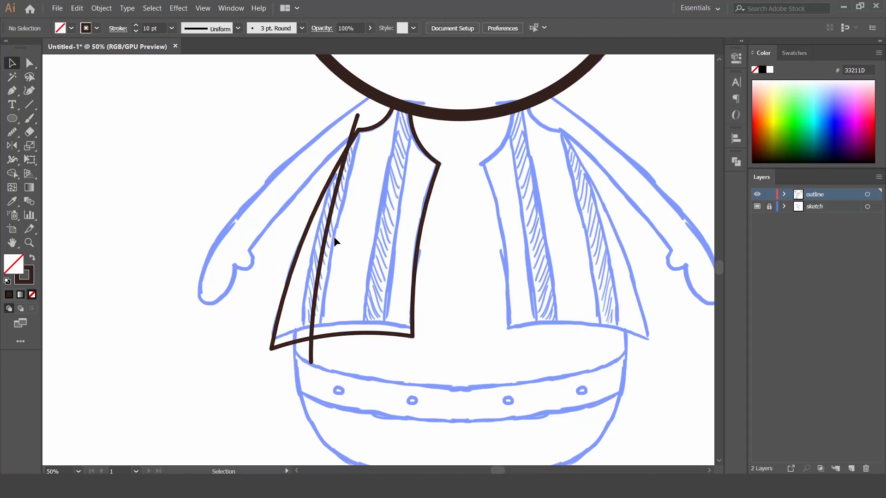
left_click(149, 28)
key("Up")
key("Up")
key("Up")
key("Up")
key("Up")
key("Up")
key("Up")
key("Up")
key("Up")
key("Up")
key("Up")
key("Up")
key("Up")
key("Up")
key("Up")
key("Up")
key("Up")
key("Up")
key("Up")
key("Up")
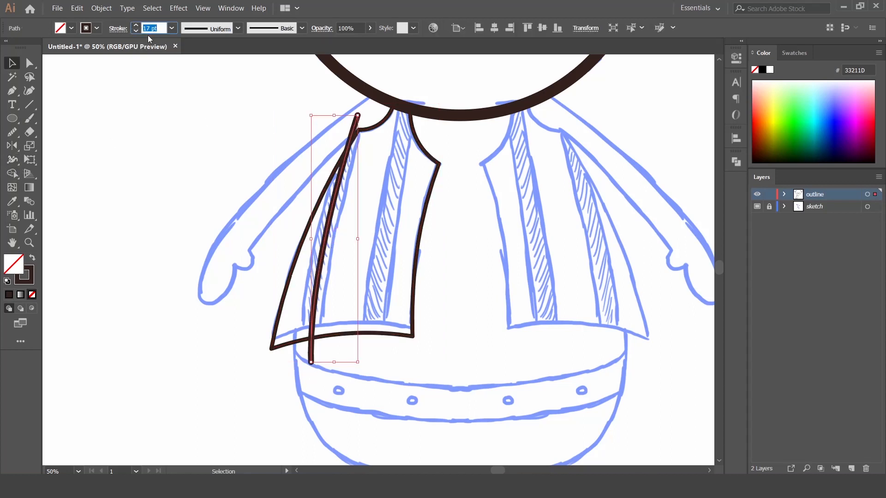
key("Down")
key("Down")
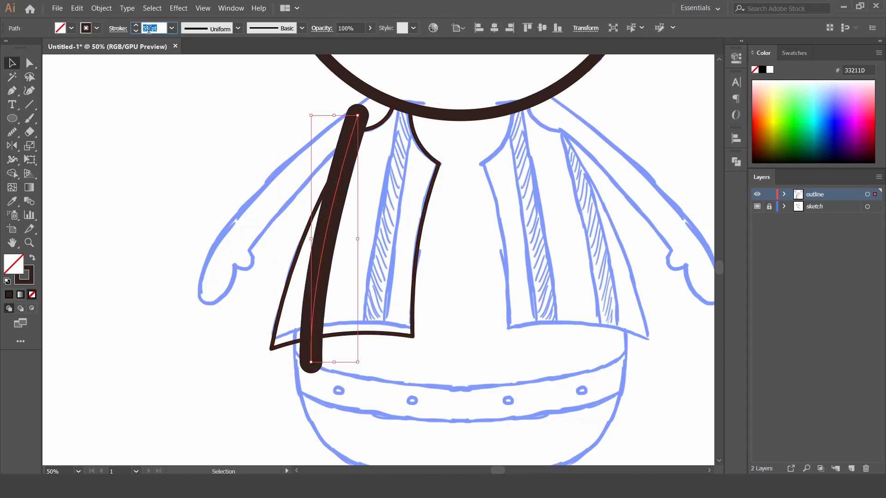
right_click(349, 144)
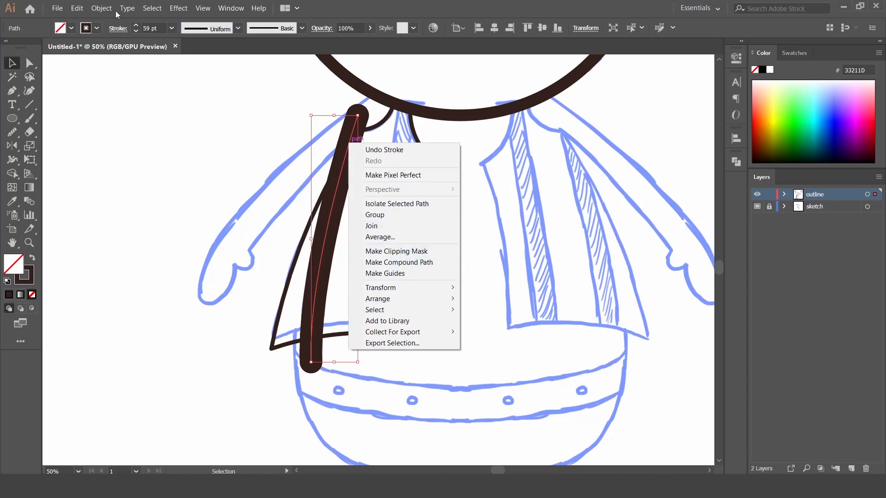
Step: Expand the thick outer stripe line into a filled shape, and keep only that shape selected
left_click(101, 7)
left_click(107, 117)
left_click(427, 314)
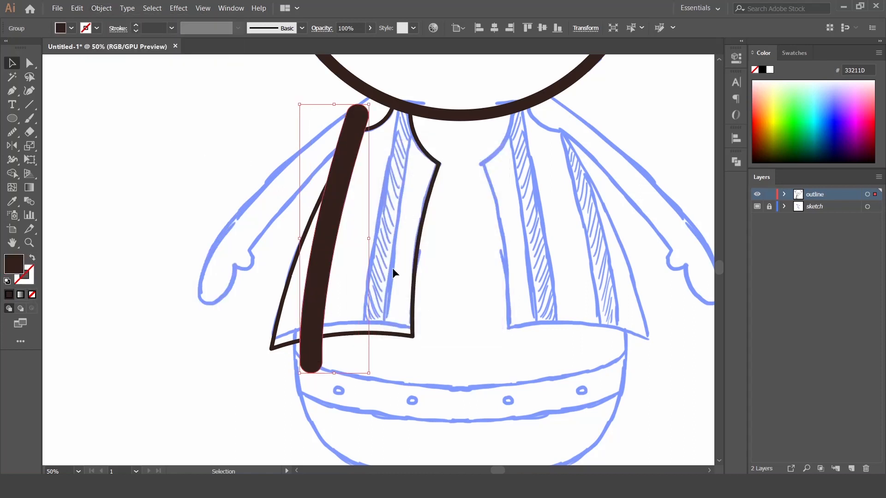
left_click(307, 226, "shift")
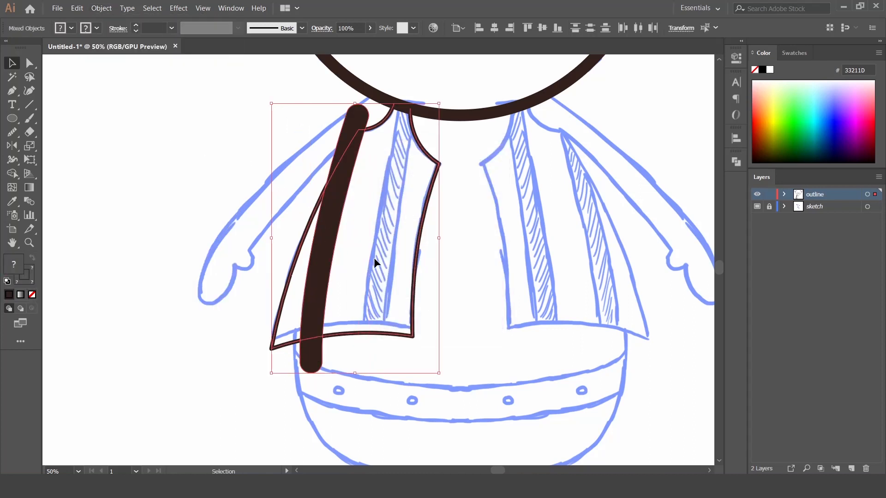
left_click(321, 273)
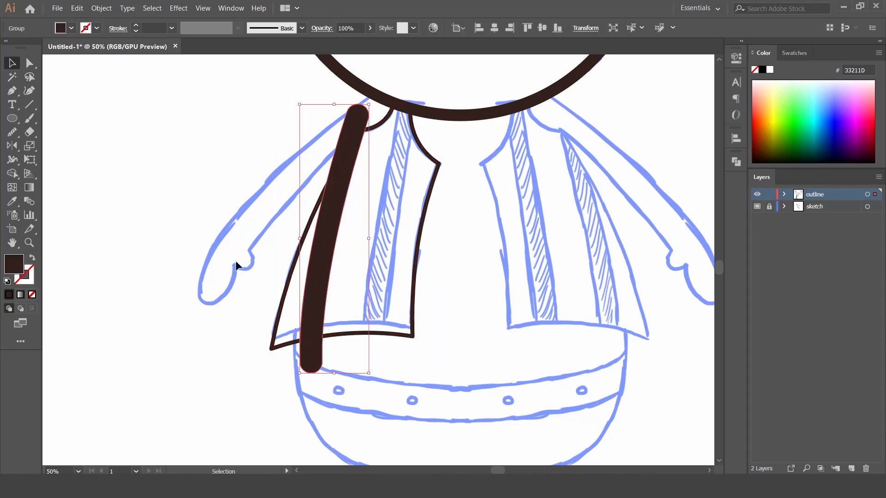
Step: Swap the expanded stripe's fill to a stroke and set its stroke weight to 10 pt
left_click(32, 259)
left_click_drag(157, 28, 139, 31)
type("10")
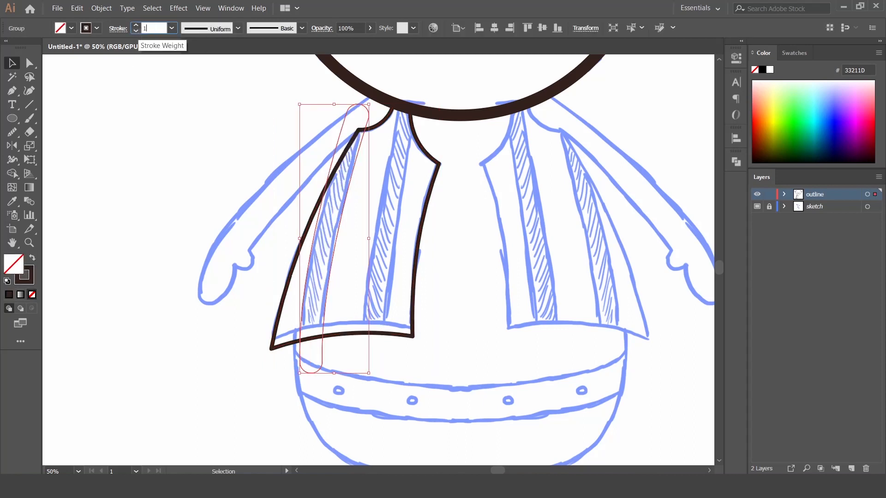
key("Return")
Step: Duplicate the stripe outline onto the sketched inner stripe, rotating it slightly and shifting it up to match
left_click_drag(337, 245, 395, 249, "alt")
left_click_drag(433, 106, 428, 105)
left_click_drag(407, 197, 406, 176)
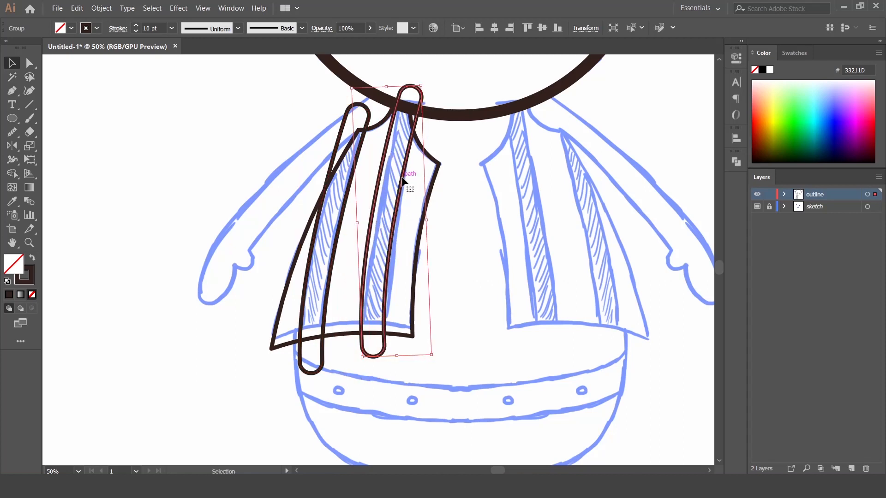
Step: Trim the stripe ends that extend past the vest's bottom edge and outer shoulder with the Shape Builder tool
left_click(337, 224, "shift")
left_click(303, 242, "shift")
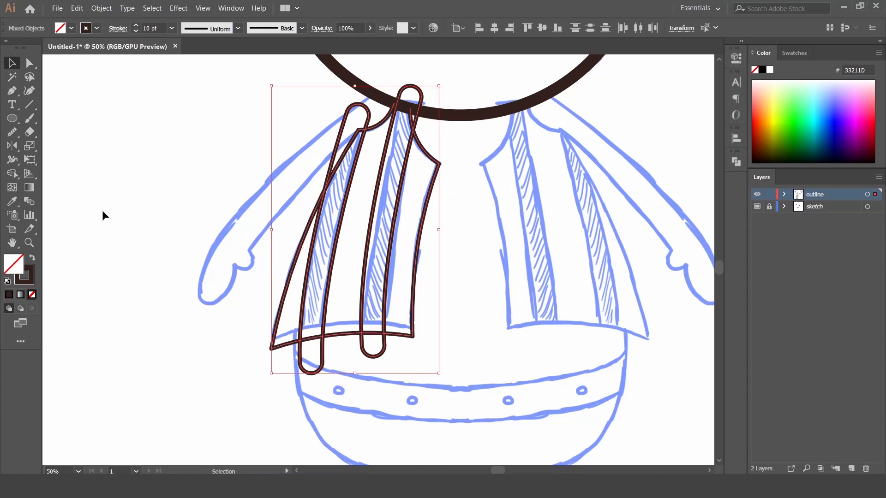
left_click(13, 175)
left_click(349, 120, "alt")
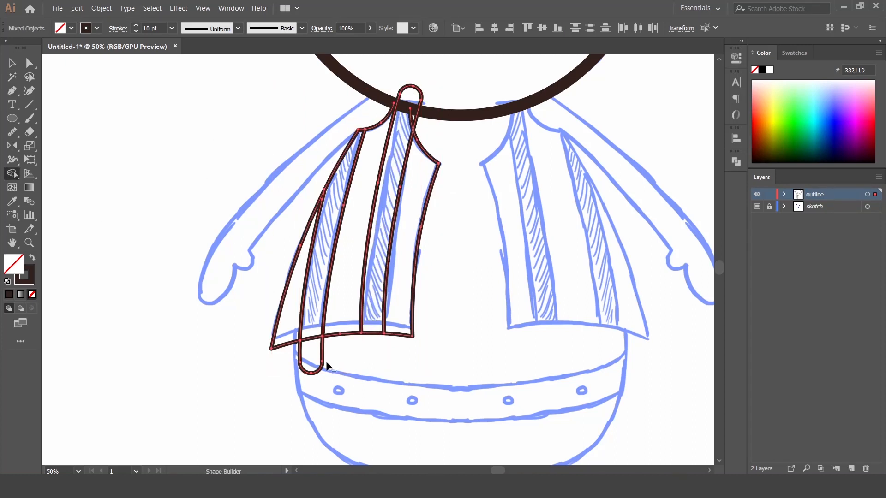
left_click(12, 63)
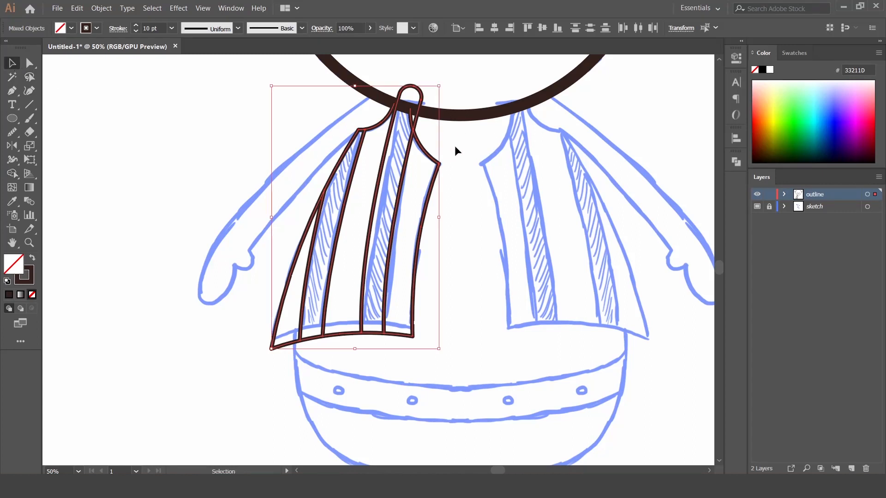
left_click(455, 147)
Step: Remove the inner stripe's top end that overlaps the head outline and collar with the Shape Builder tool
left_click(405, 167)
left_click(442, 114, "shift")
left_click(426, 155, "shift")
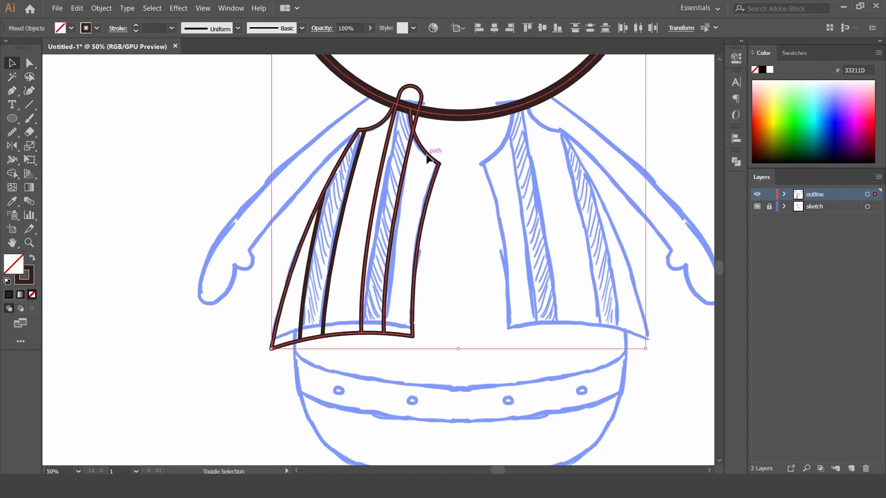
left_click(12, 173)
left_click(420, 97, "alt")
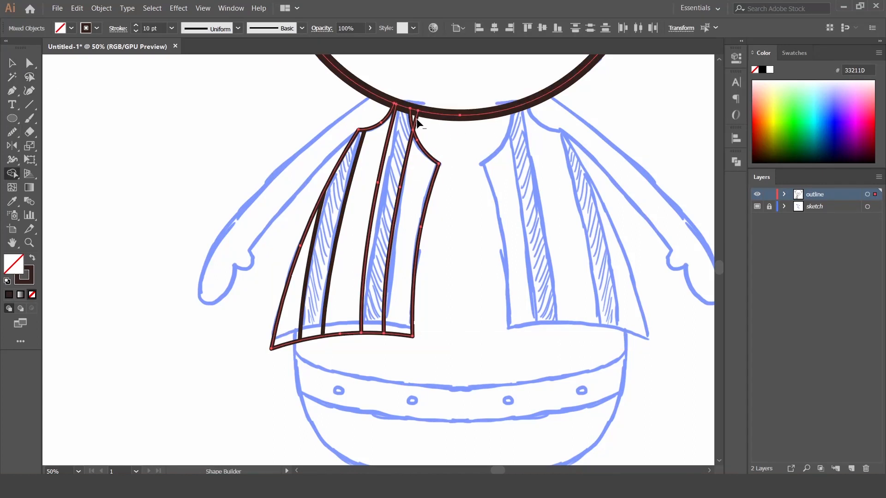
key("v")
left_click(63, 93)
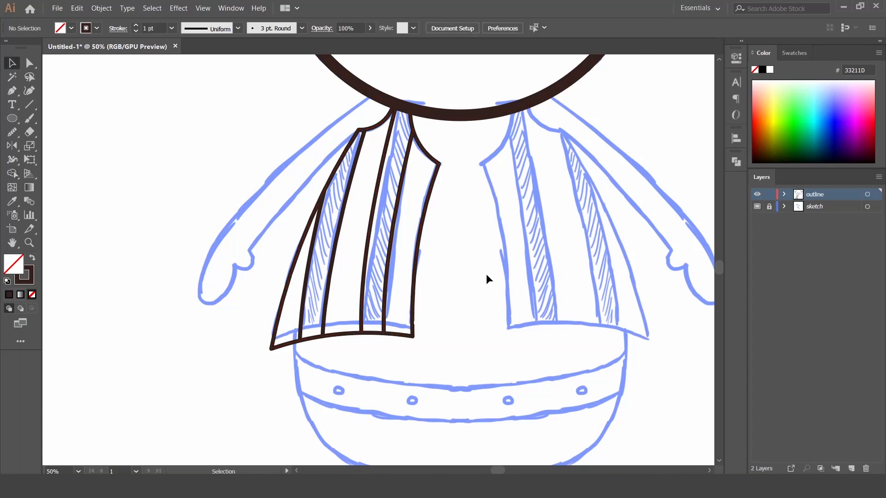
Step: Set the vest panel outline's stroke weight to 20 pt and deselect it
left_click_drag(525, 314, 542, 348)
left_click(441, 253)
type("20")
key("Return")
left_click(518, 311)
Step: Set the vest panel outline's stroke weight to 30 pt and deselect it
key("ctrl+0")
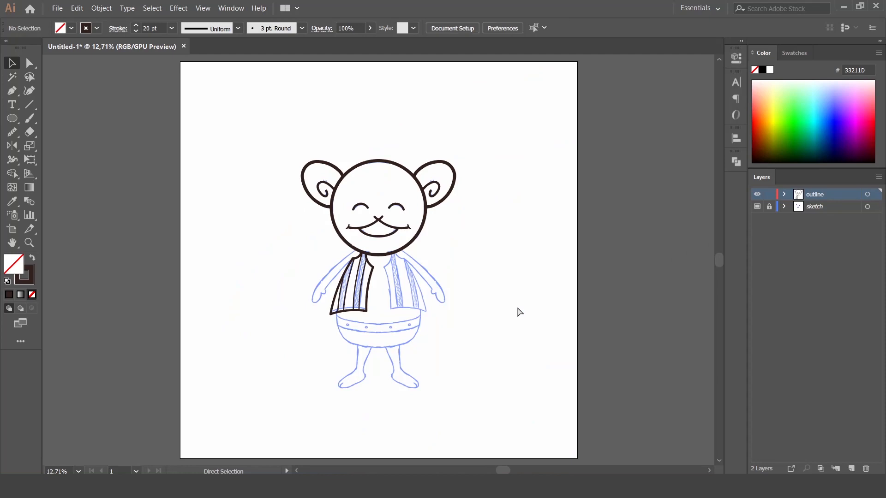
key("ctrl+plus")
key("ctrl+plus")
key("ctrl+plus")
left_click(359, 311)
type("30")
key("Return")
left_click(417, 308)
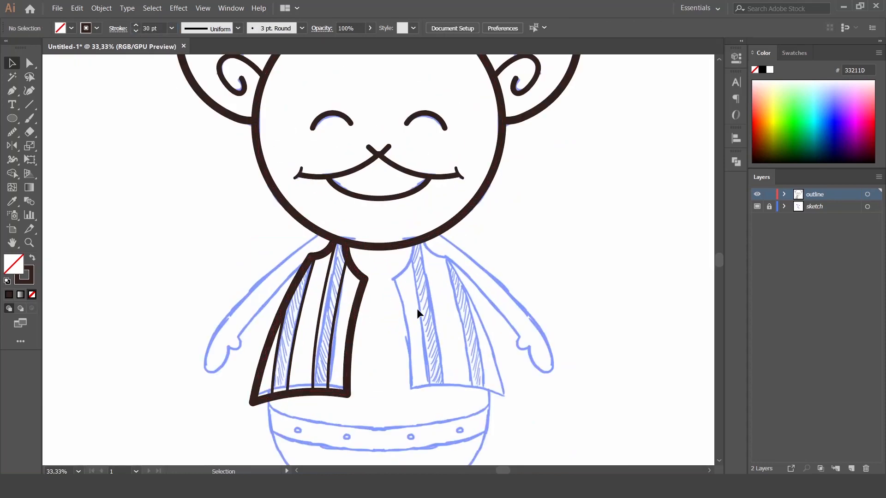
Step: Draw the sketched arm beside the vest as straight Pen segments from the neck around the hand and thumb to the shoulder
key("ctrl+minus")
key("ctrl+plus")
key("ctrl+plus")
key("ctrl+plus")
left_click_drag(377, 323, 585, 220)
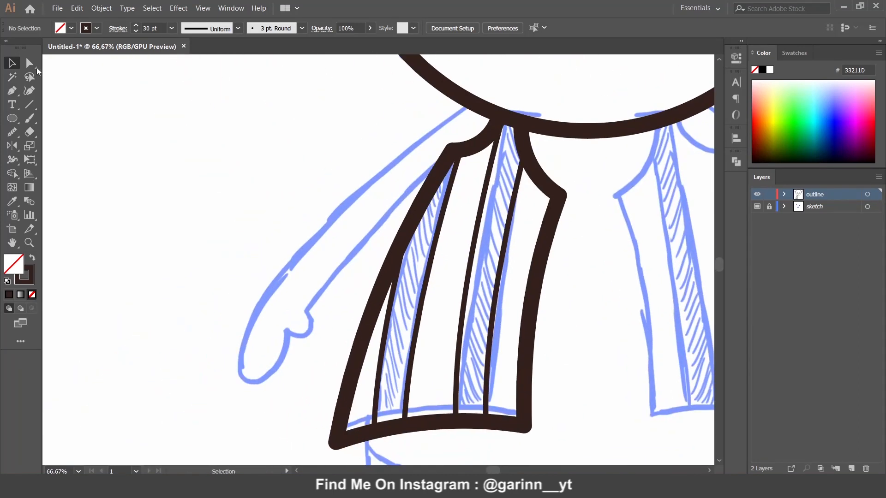
left_click(406, 240)
key("p")
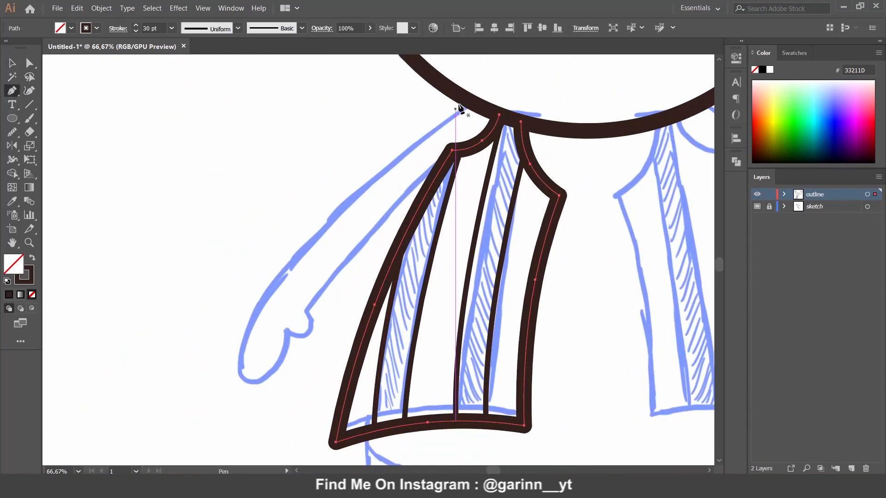
left_click(471, 102)
left_click_drag(258, 329, 235, 306)
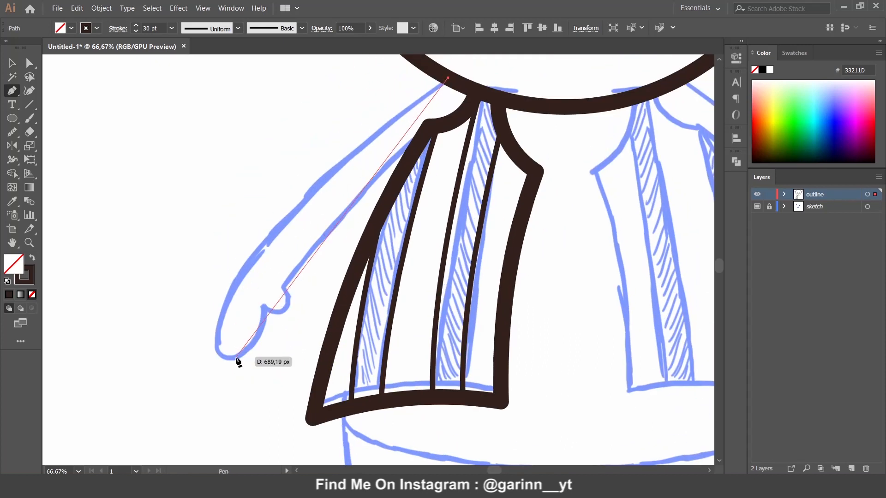
left_click(218, 359)
left_click(266, 307)
left_click(285, 283)
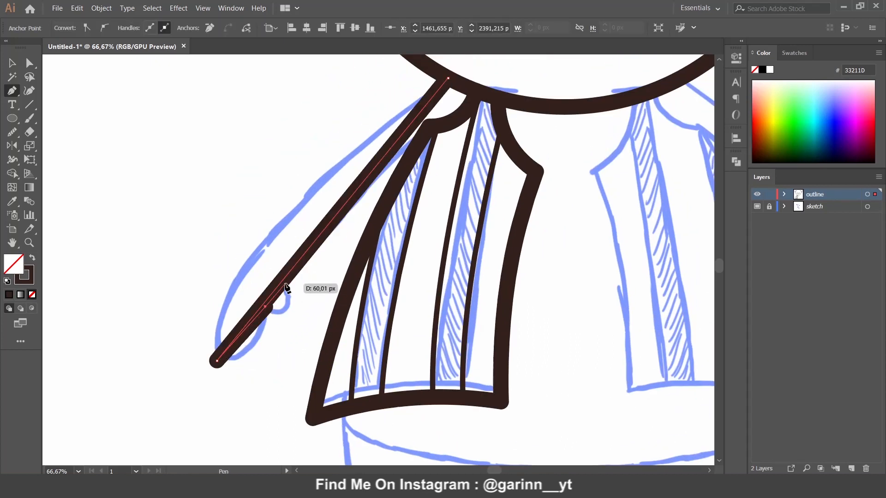
left_click(424, 134)
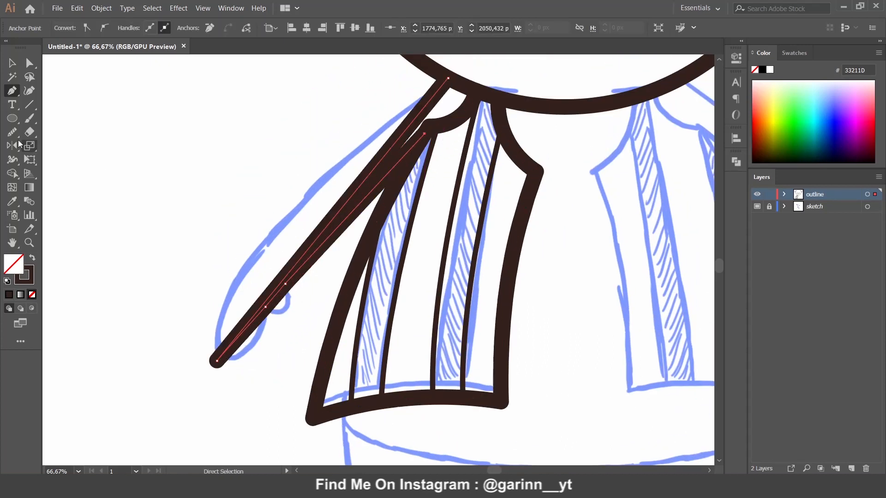
Step: Bend the arm's outer edge, palm, thumb and inner edge to match the sketch with the Curvature tool
left_click(29, 90)
mouse_move(307, 249)
left_mouse_down()
mouse_move(282, 235)
mouse_move(337, 168)
left_mouse_up()
left_click_drag(258, 279, 226, 307)
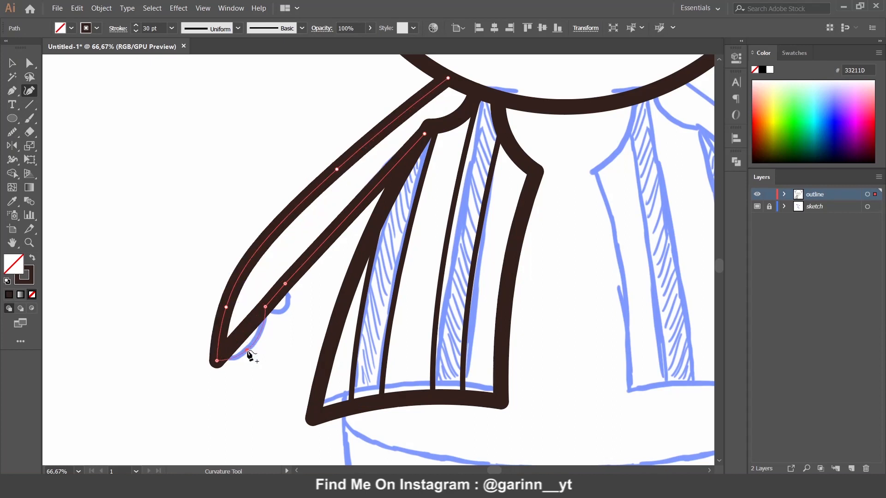
left_click(248, 350)
left_click(284, 308)
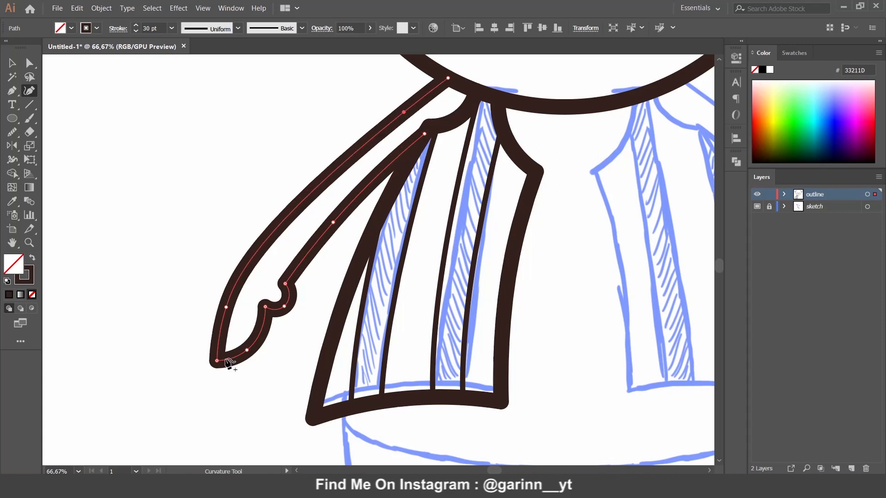
Step: Round the pointed corner at the hand's tip and adjust the curve points along the arm's outer edge
key("v")
key("a")
left_click_drag(217, 356, 271, 283)
key("v")
left_click(29, 91)
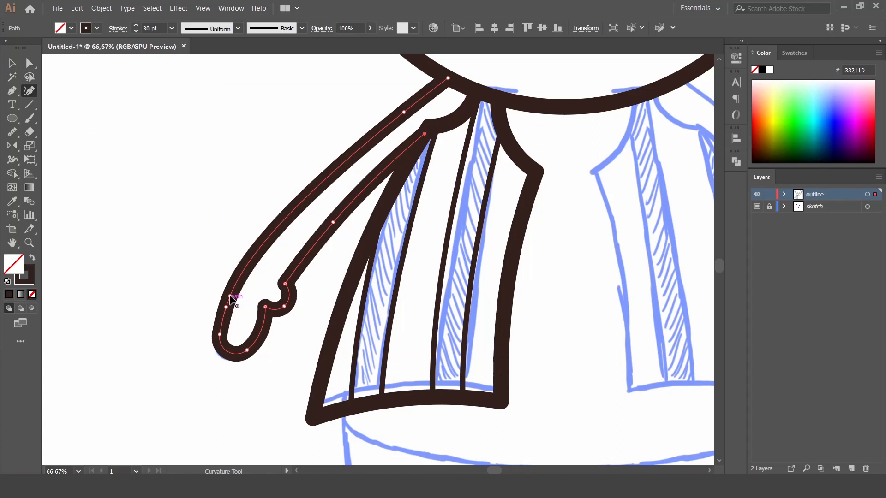
left_click(299, 205)
key("Delete")
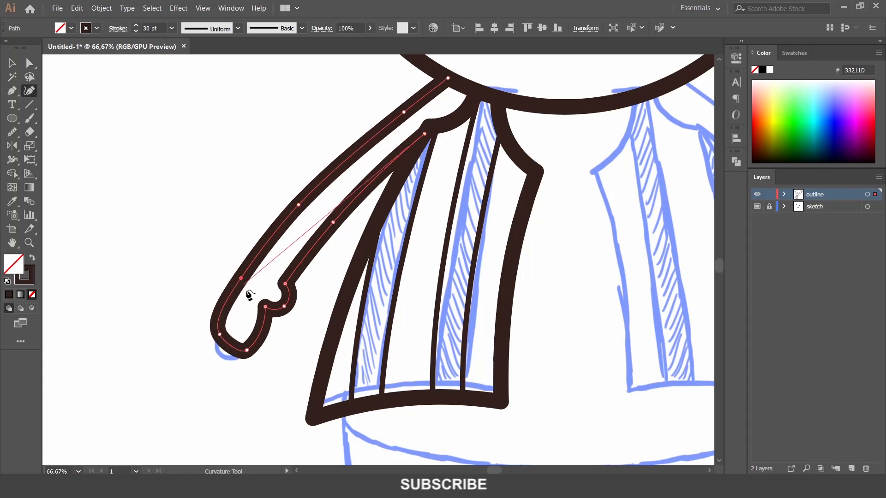
Step: Smooth the hand's tip and the arm's long edges with the Smooth tool, and deselect the arm
left_click(11, 133)
left_click_drag(233, 358, 234, 370)
mouse_move(219, 317)
left_mouse_down()
mouse_move(246, 361)
mouse_move(260, 350)
left_mouse_up()
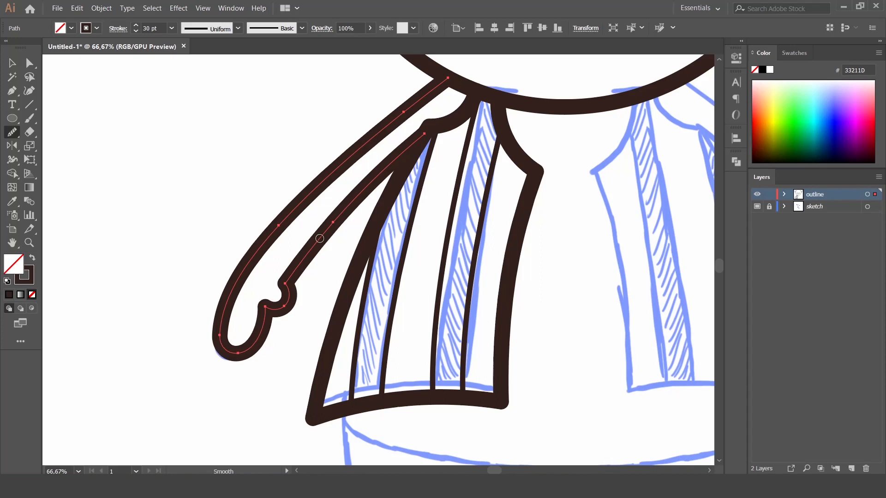
left_click_drag(426, 90, 295, 223)
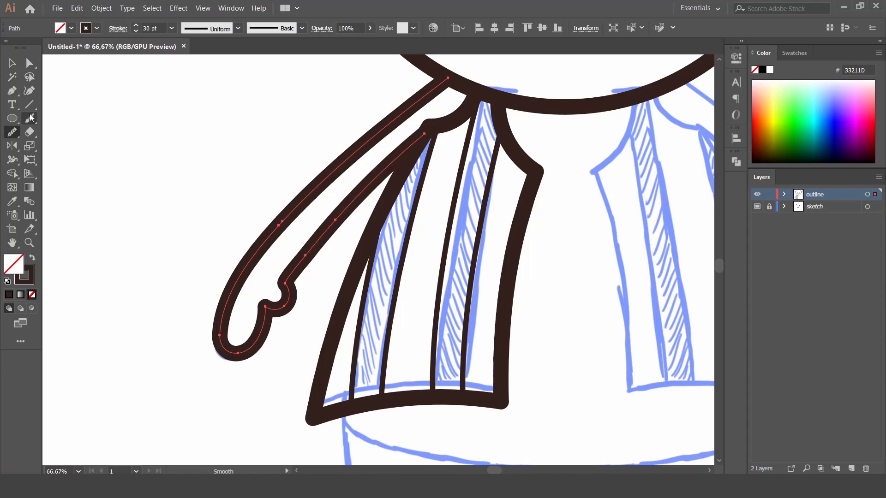
key("v")
left_click(121, 166)
Step: Reflect a copy of the arm and striped vest panel to the body's other side about the head's bottom centre point
key("ctrl+0")
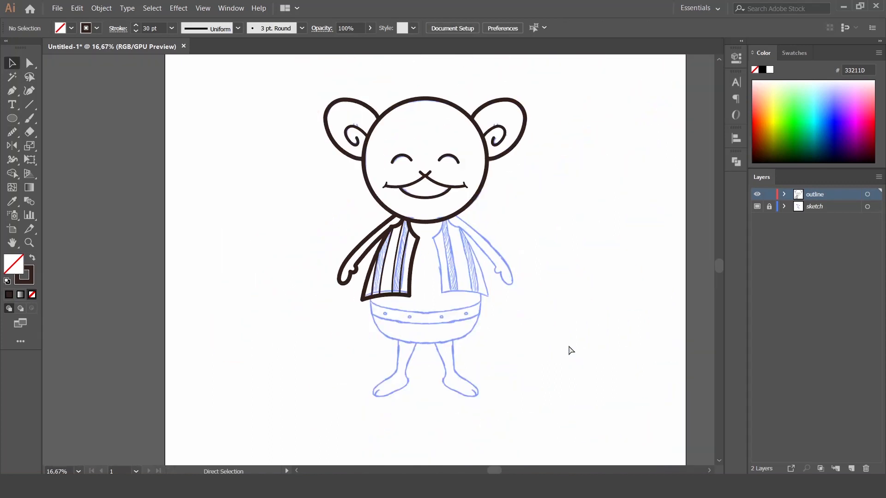
key("ctrl+equal")
key("space")
left_click_drag(569, 347, 491, 340)
left_click_drag(192, 185, 404, 303)
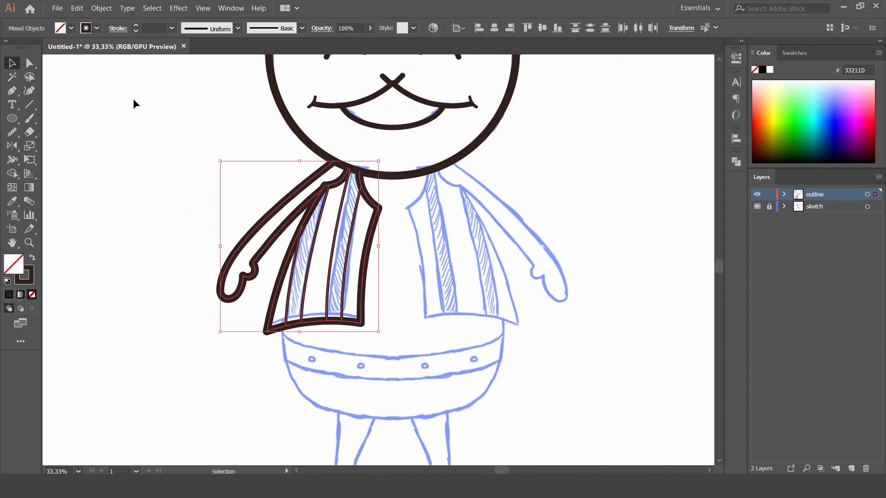
left_click(12, 147)
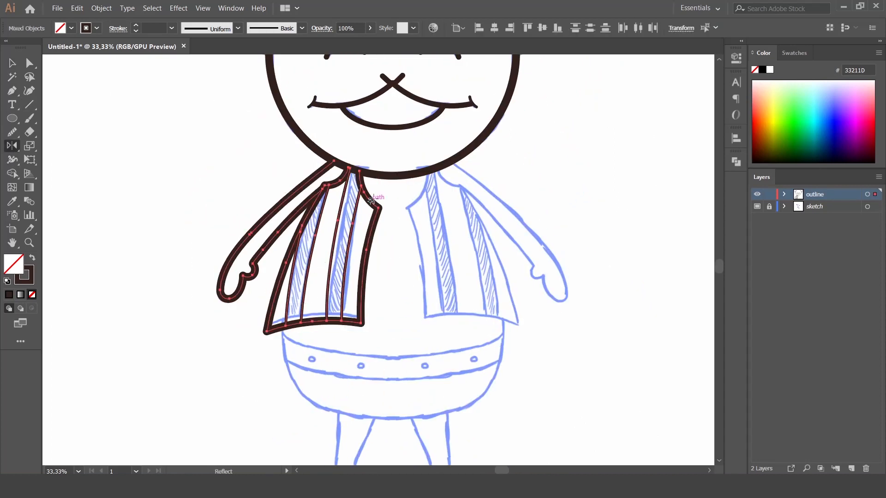
left_click(393, 176, "alt")
left_click(613, 275)
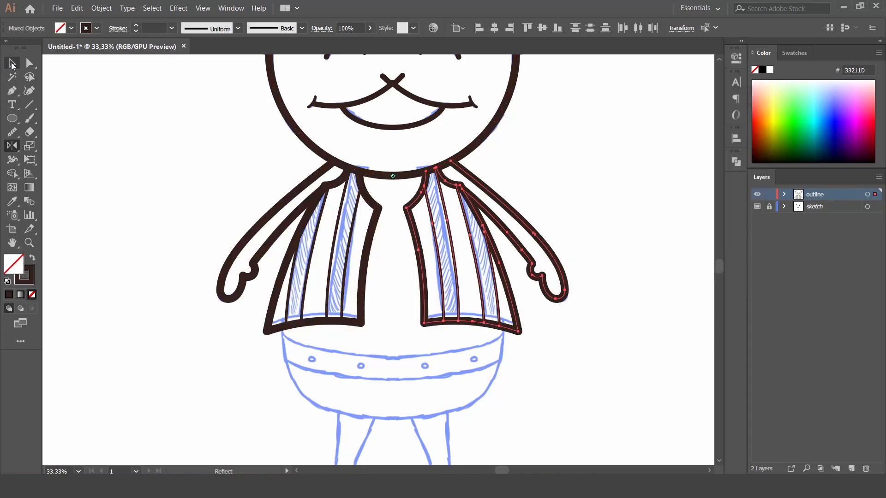
left_click(12, 64)
left_click(443, 297)
Step: Draw an ellipse over the lower body and stretch it vertically to reach the bottom of the sketched belly
scroll(439, 201, "down", 3)
key("l")
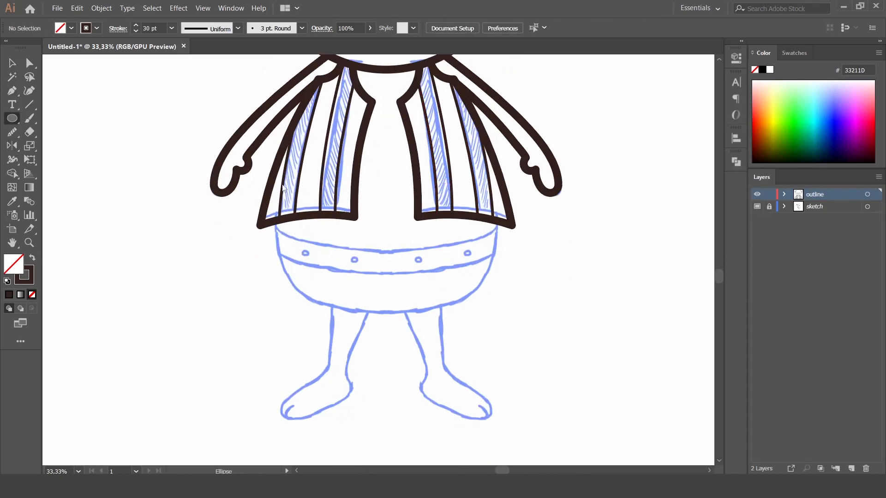
mouse_move(272, 148)
left_mouse_down()
mouse_move(554, 237)
mouse_move(502, 271)
left_mouse_up()
mouse_move(387, 270)
left_mouse_down()
mouse_move(389, 254)
mouse_move(390, 336)
mouse_move(387, 314)
left_mouse_up()
mouse_move(386, 148)
left_mouse_down()
mouse_move(385, 117)
mouse_move(384, 124)
left_mouse_up()
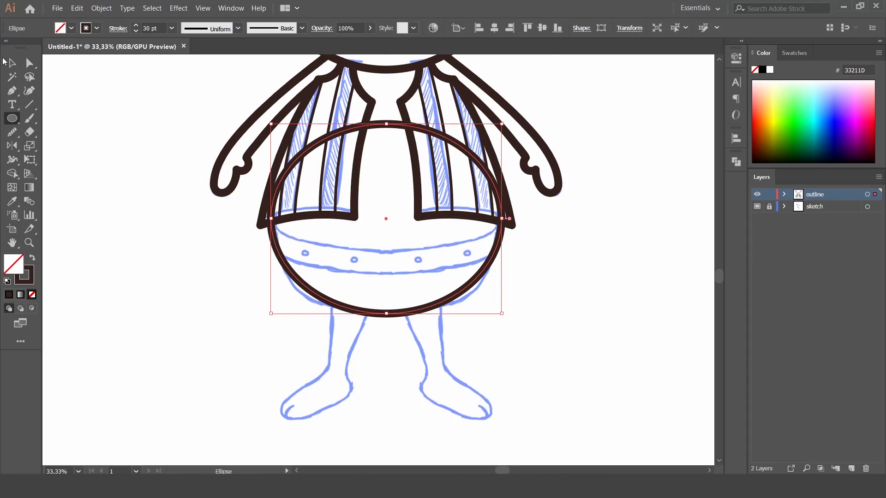
Step: Trim the upper part of the belly ellipse that overlaps the vest panels with the Shape Builder tool
left_click(7, 62)
left_click(352, 219, "shift")
left_click(418, 217, "shift")
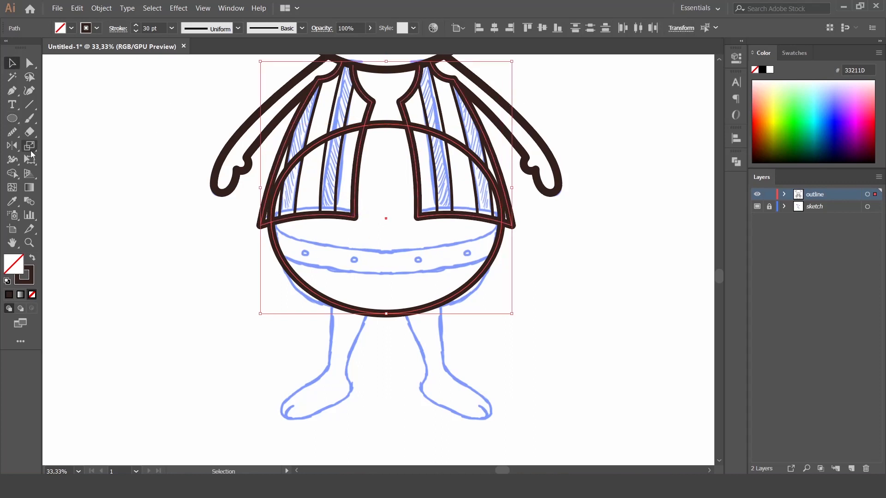
left_click(12, 174)
left_click(434, 134, "alt")
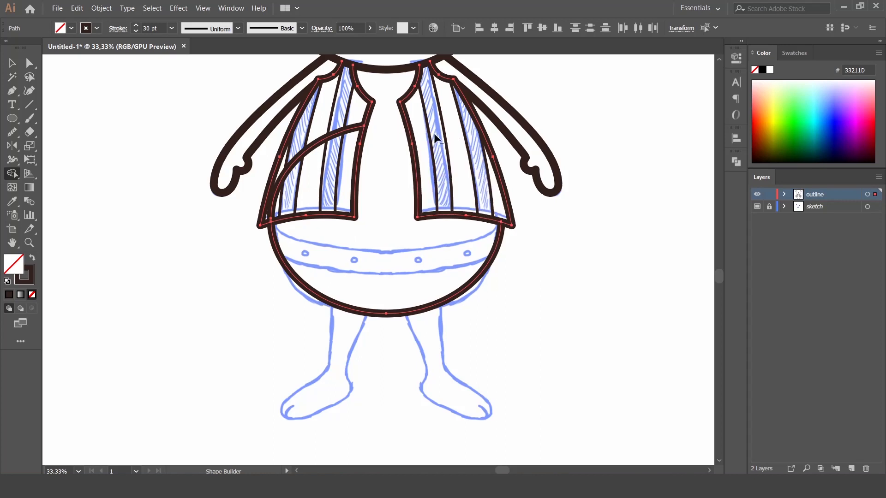
left_click(307, 146, "alt")
left_click(12, 63)
left_click(581, 272)
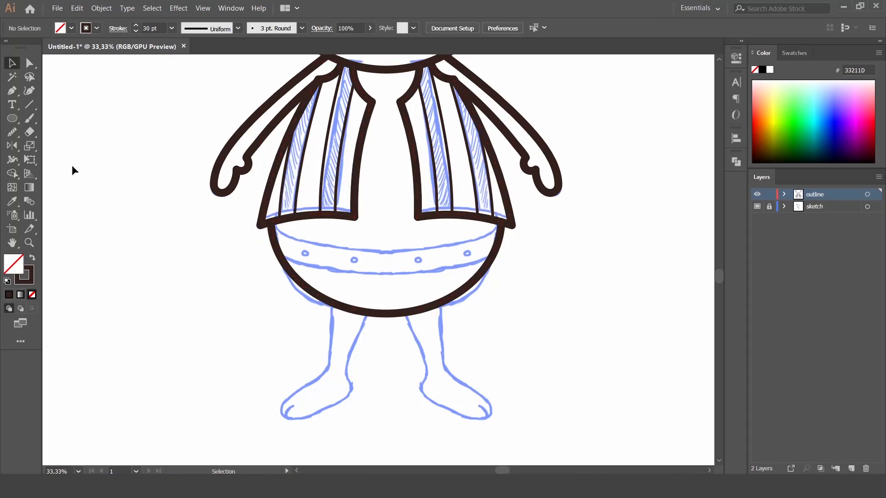
Step: Draw a line across the belly, curve it along the sketched belt's upper edge, and copy it down to the belt's lower edge
left_click(272, 228)
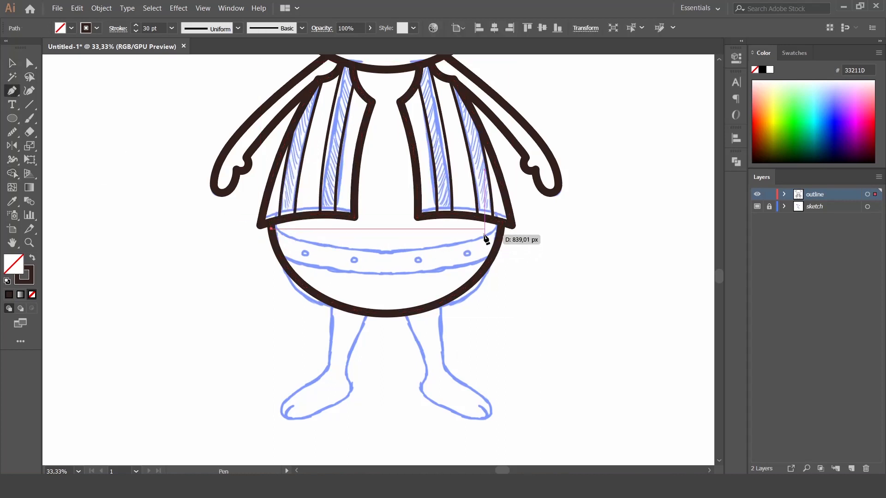
left_click(500, 228)
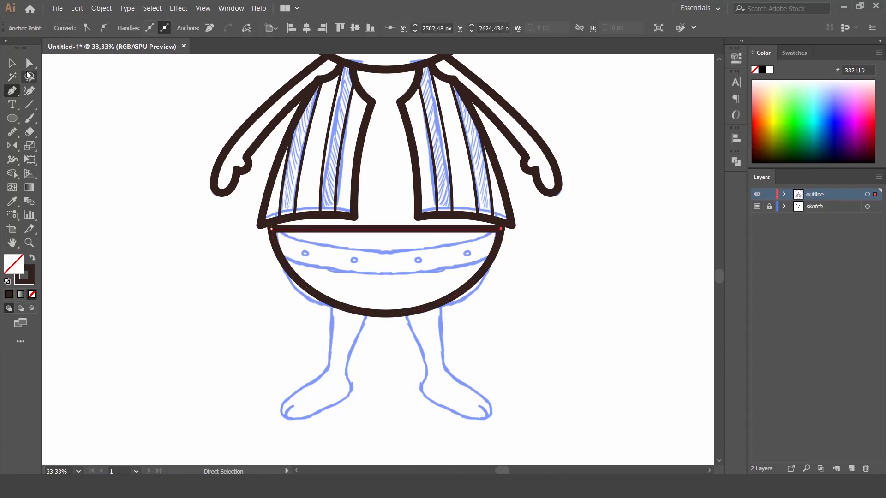
left_click(12, 63)
left_click_drag(395, 234, 393, 251)
left_click(30, 91)
left_click(11, 64)
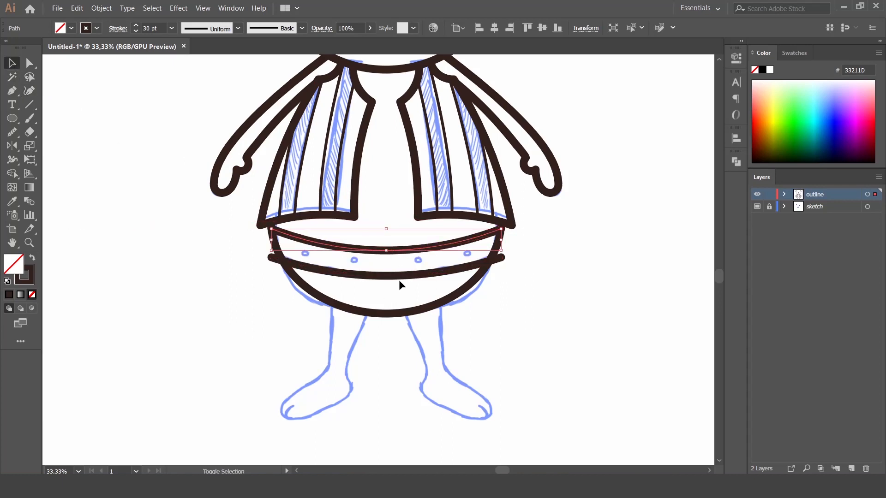
Step: Trim the lower belt line's ends that stick out past the belly outline with the Shape Builder tool, and deselect
left_click(404, 276, "shift")
left_click(457, 298, "shift")
key("ctrl+plus")
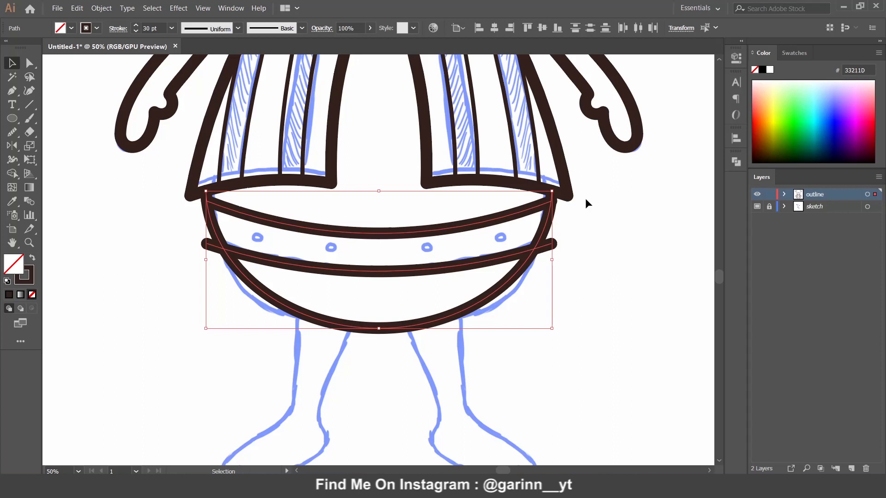
left_click(12, 174)
left_click(209, 248, "alt")
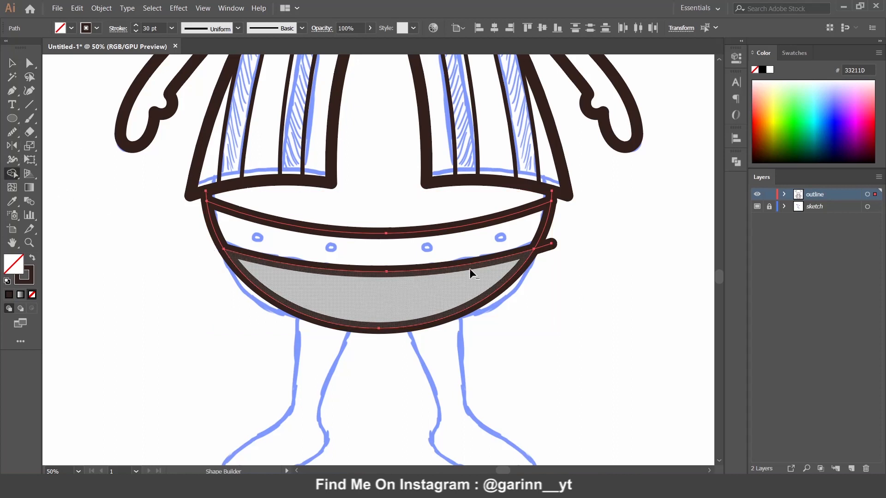
key("v")
left_click(593, 239)
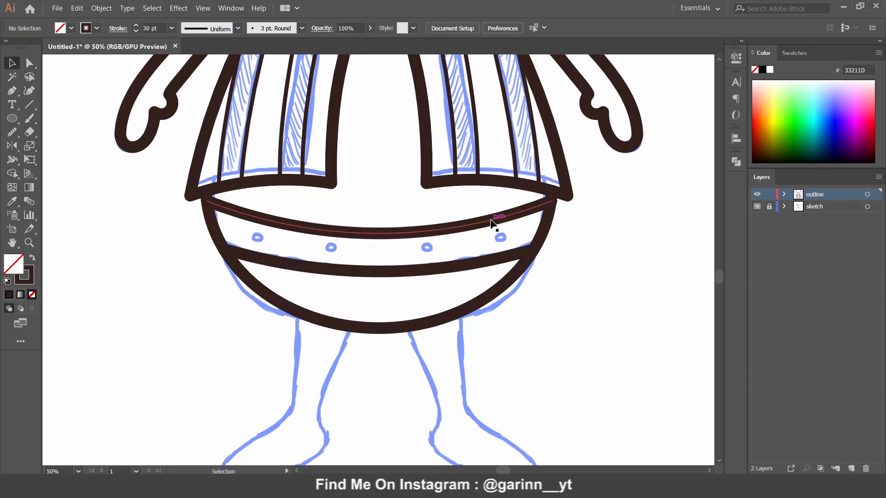
Step: Set the stroke weight of both curved belt lines to 20 pt
left_click(495, 221)
left_click(142, 28)
key("Return")
left_click(369, 269)
type("20")
key("Return")
Step: Draw a small circle with a 10 pt stroke over the belt's leftmost button and copy it onto the second button
left_click(13, 119)
left_click_drag(250, 231, 266, 245)
double_click(163, 23)
type("10")
key("Return")
left_click(12, 64)
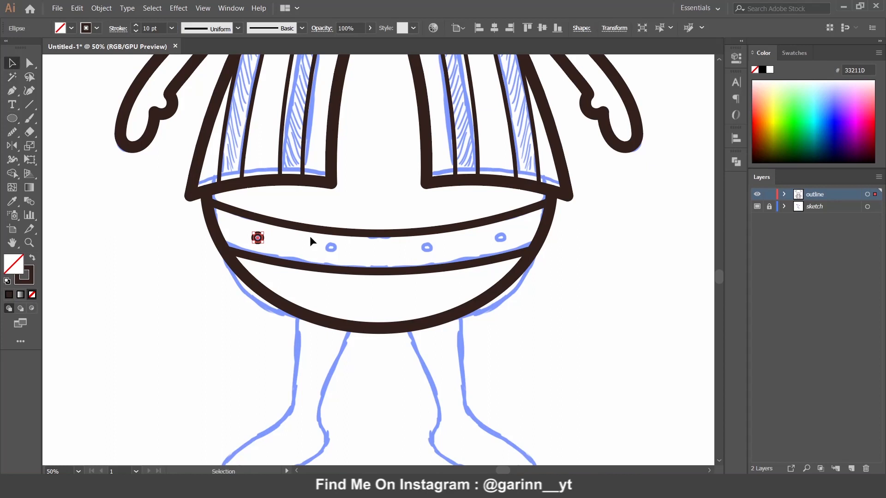
left_click_drag(258, 237, 331, 248)
Step: Reflect a copy of the two belt buttons across the vertical axis about the upper belt line's centre point
left_click(258, 238, "shift")
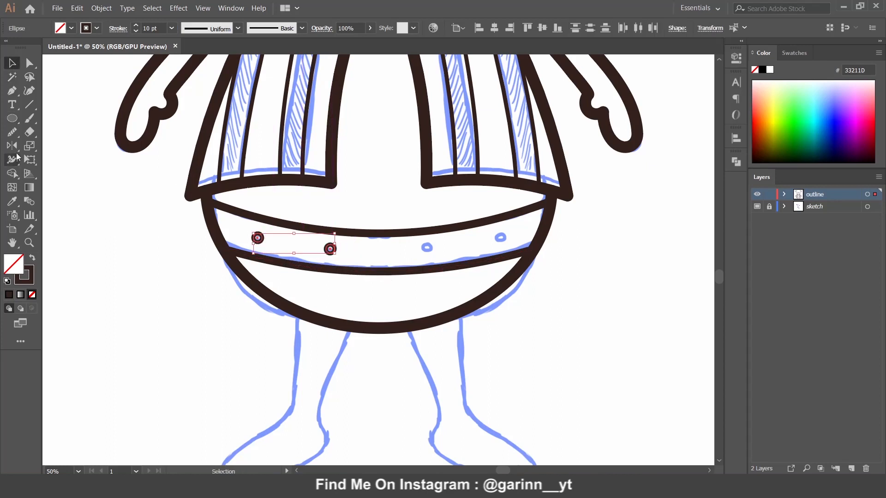
key("o")
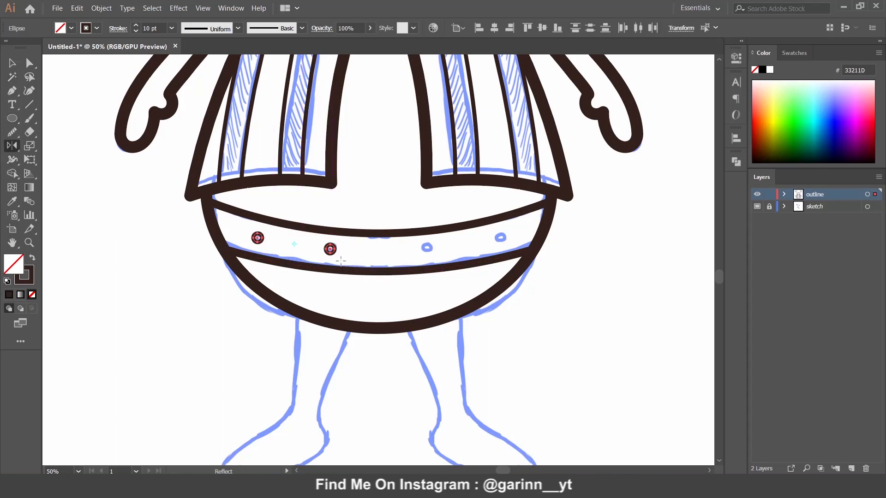
left_click(387, 233, "alt")
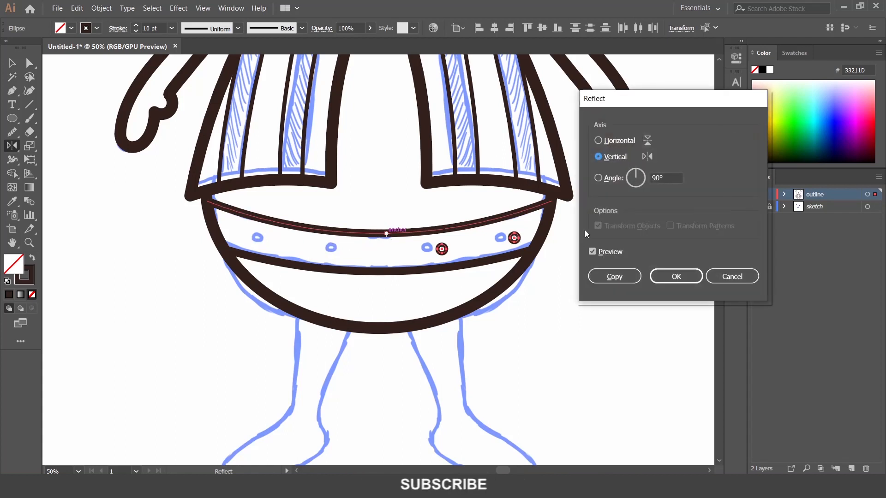
left_click(621, 278)
key("v")
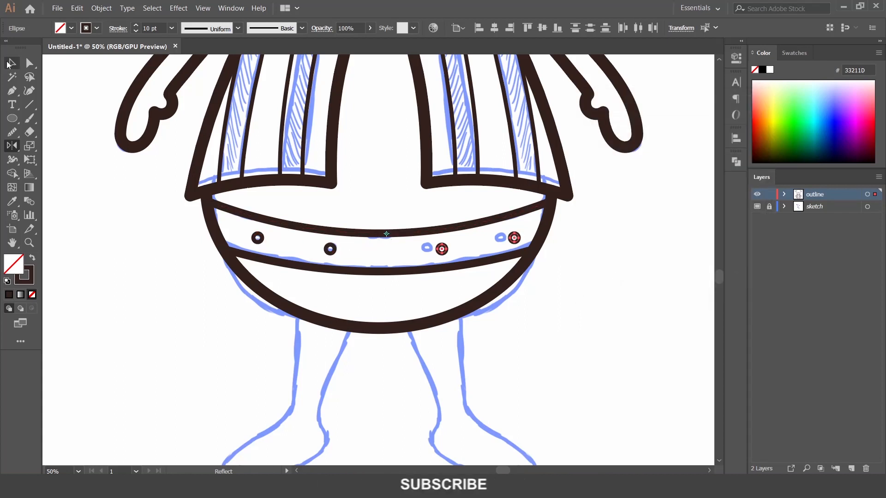
Step: Group the four belt buttons, centre the group horizontally, and deselect it
key("ctrl+g")
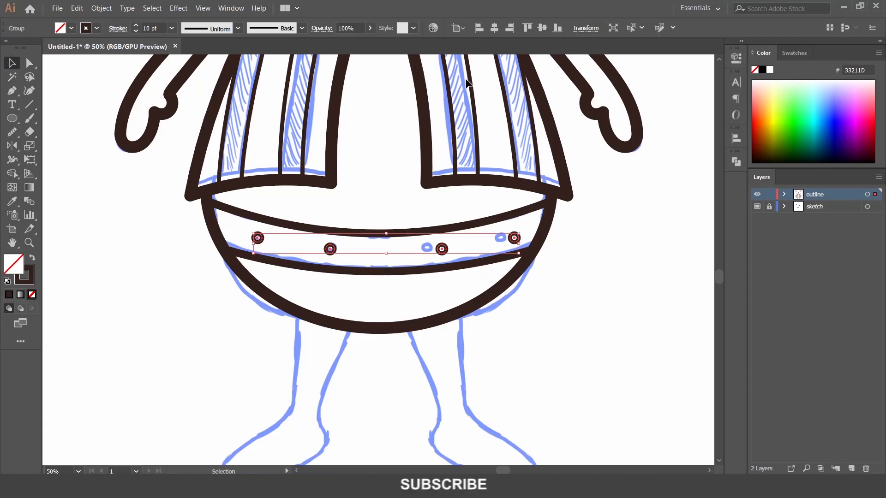
left_click(495, 28)
left_click(642, 276)
Step: Trace the left leg and foot roughly with straight Pen segments, starting and ending on the belly outline
left_click_drag(579, 330, 592, 198)
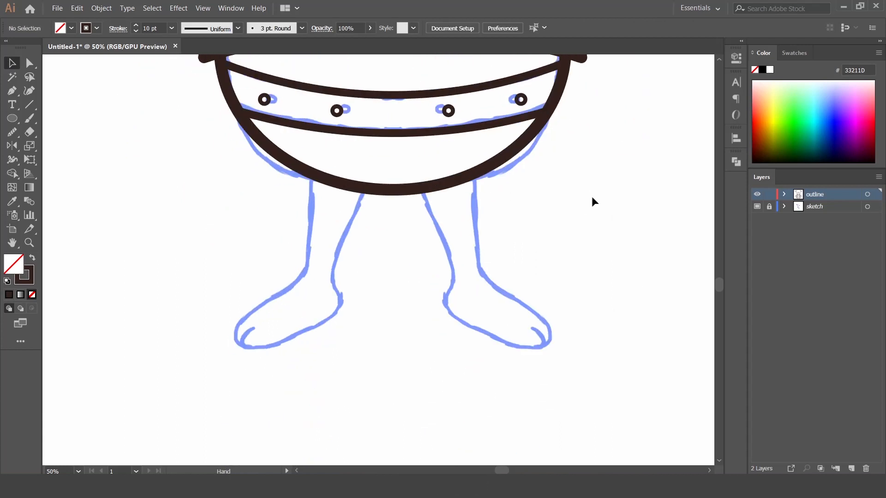
left_click(309, 172)
left_click(305, 282)
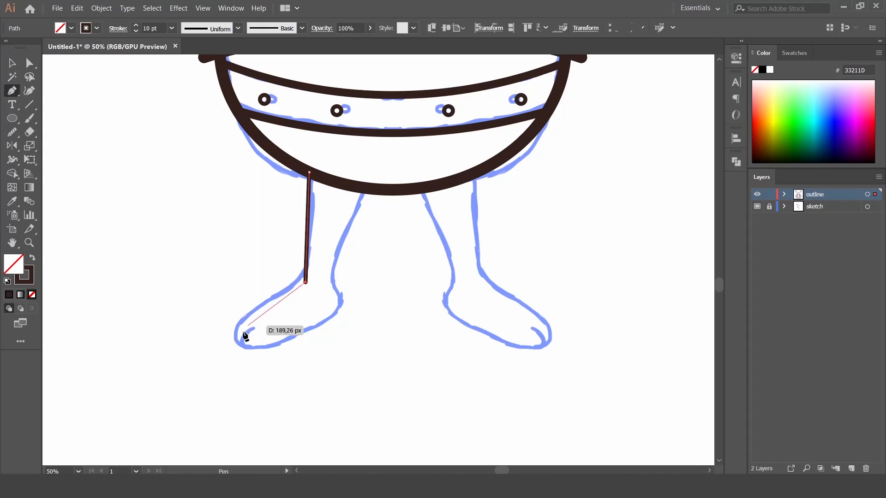
left_click(231, 348)
left_click(341, 319)
left_click(336, 292)
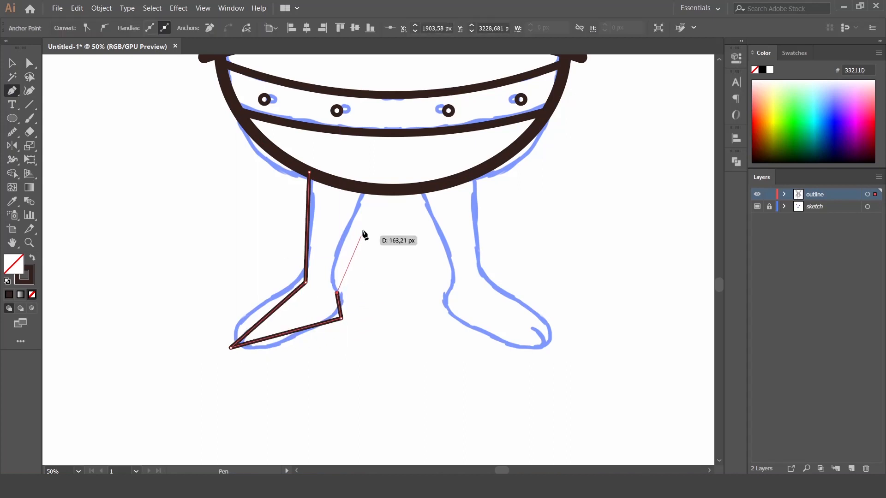
left_click(367, 189)
Step: Bend the leg's sides, heel, sole and top of the foot to follow the sketch with the Curvature tool
key("shift+grave")
left_click(310, 222)
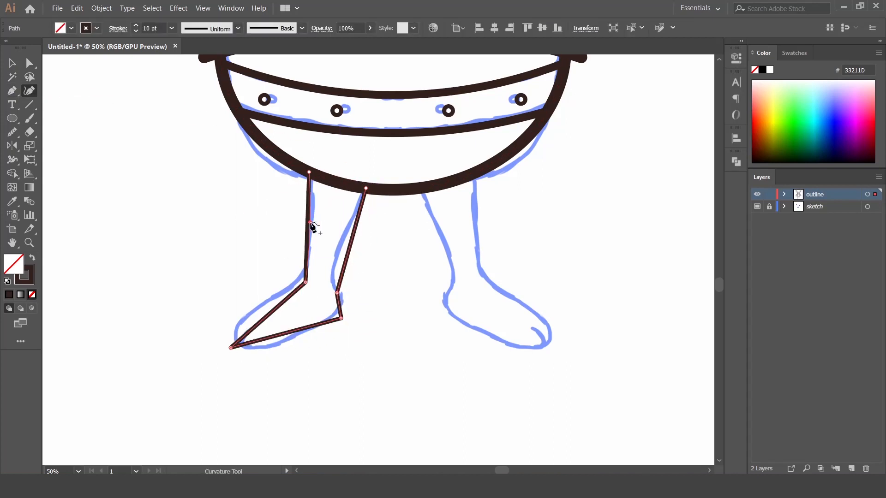
left_click_drag(333, 266, 334, 278)
left_click(349, 224)
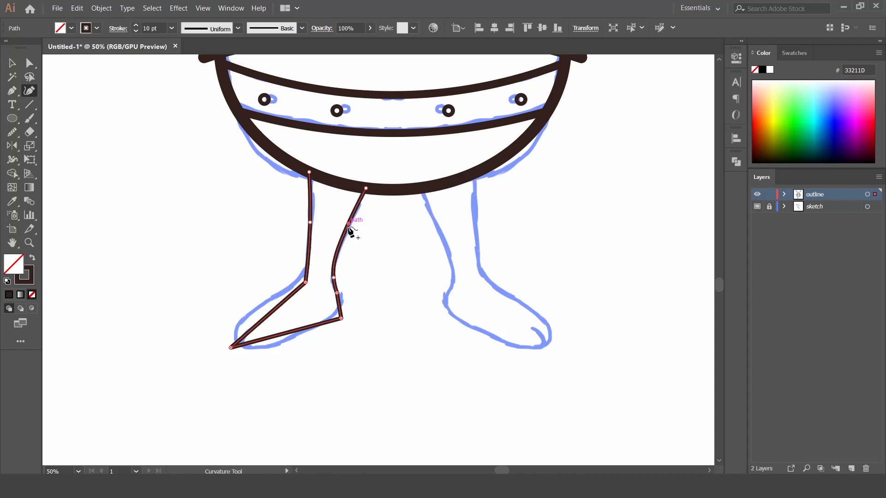
left_click(284, 341)
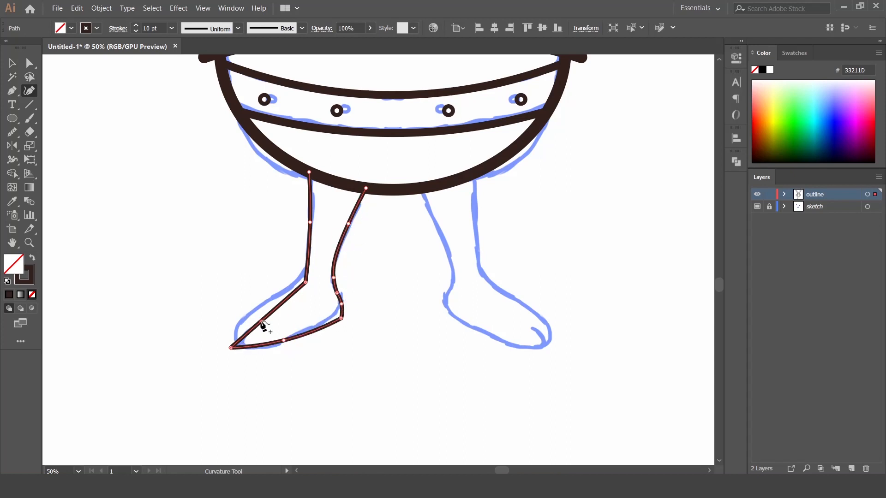
left_click(261, 305)
Step: Round the leg outline's corners at the ankle, toe tip and heel
key("v")
left_click(126, 140)
key("a")
left_click_drag(290, 269, 267, 253)
left_click_drag(238, 350, 247, 333)
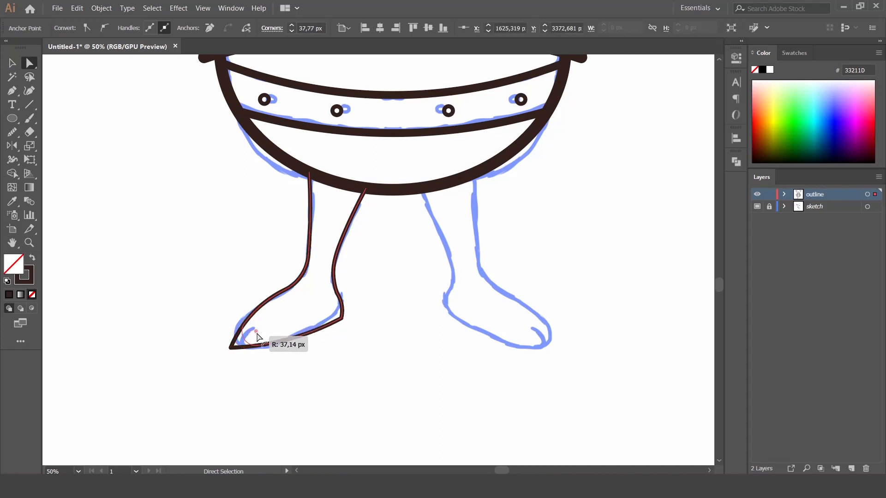
left_click_drag(311, 303, 310, 303)
left_click(376, 325)
Step: Refine the curve along the top of the foot and around the toe with the Curvature tool
left_click(285, 289)
left_click(29, 91)
right_click(261, 308)
key("Escape")
key("Escape")
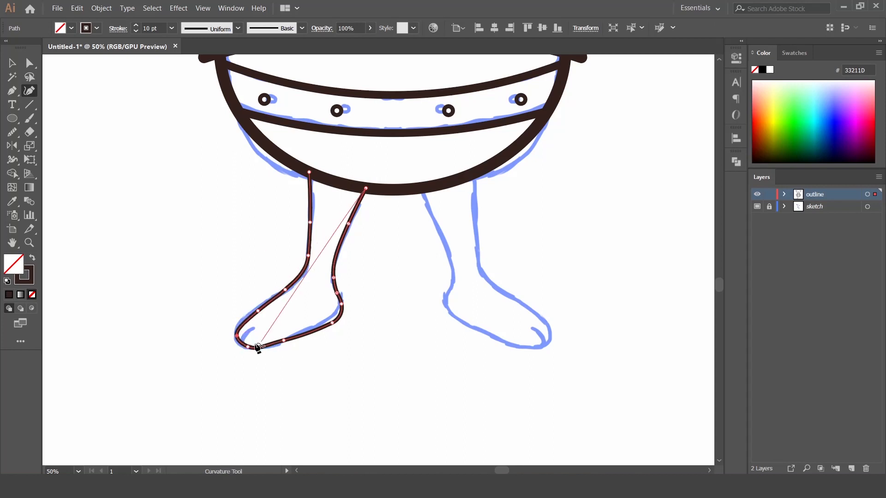
left_click_drag(244, 344, 242, 344)
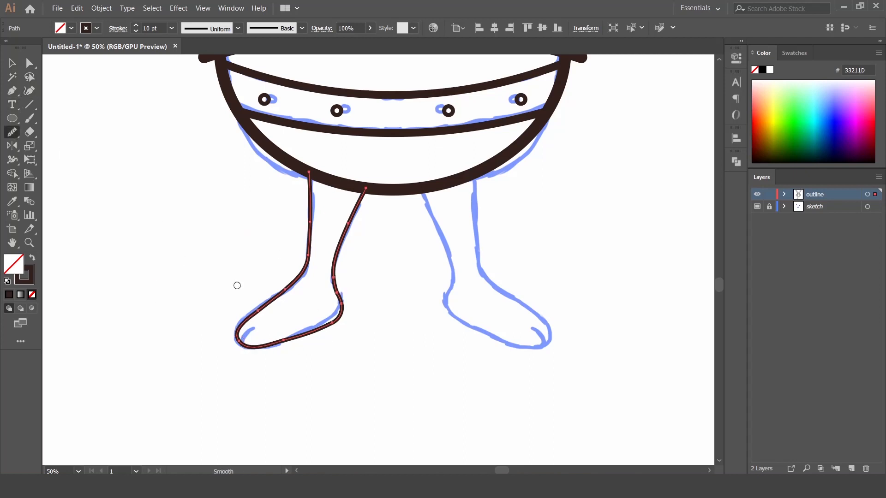
Step: Draw a short curved toe line inside the tip of the foot with the Pen tool
scroll(366, 352, "up", 3)
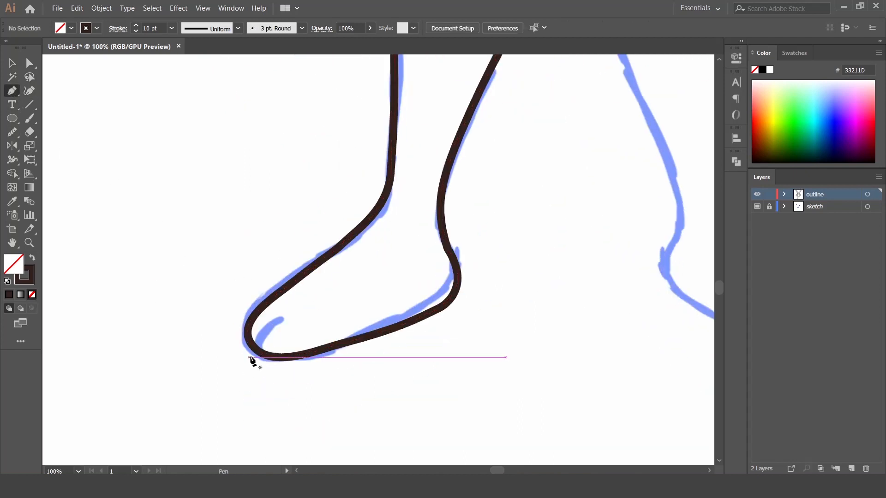
left_click_drag(306, 308, 305, 309)
left_click(275, 385, "ctrl")
Step: Set the leg outline's stroke to 30 pt and the toe line's to 20 pt, nudging the toe line slightly inward
left_click(12, 64)
key("ctrl+a")
triple_click(150, 29)
type("30")
key("Return")
left_click_drag(279, 330, 286, 331)
type("20")
key("Return")
left_click(169, 169)
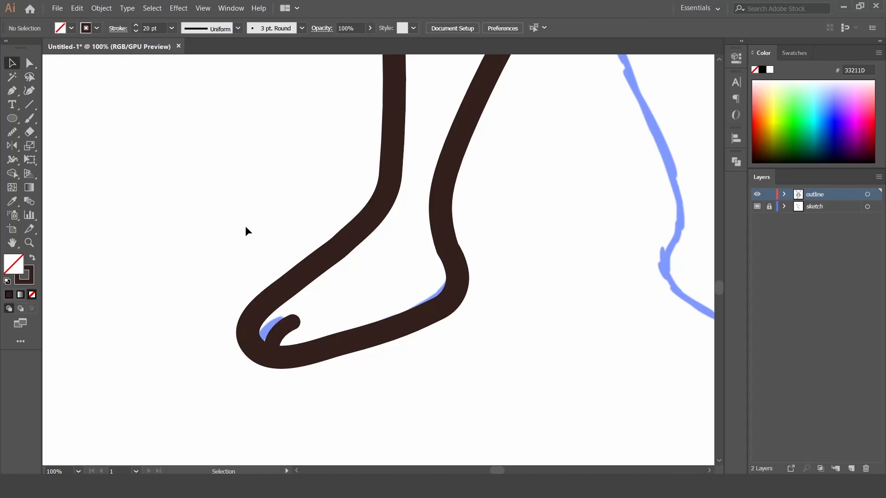
Step: Reflect a copy of the leg and toe line to the body's other side about the belly's bottom centre point
key("ctrl+0")
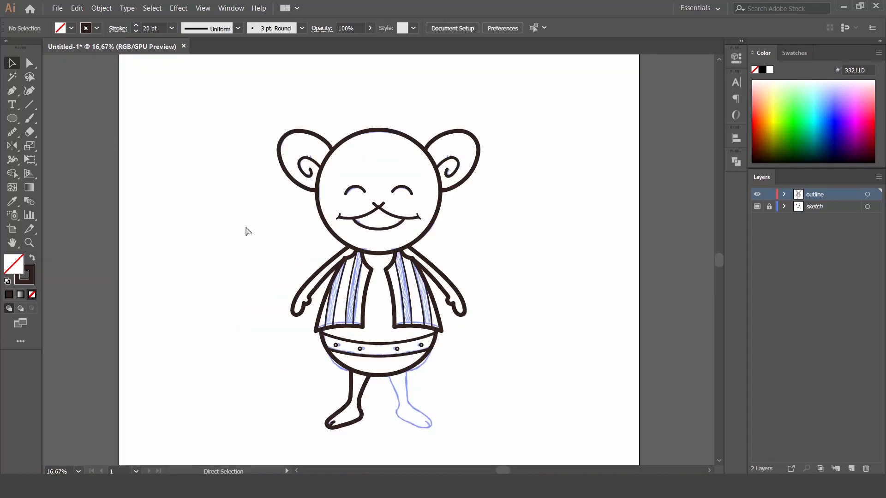
key("ctrl+equal")
scroll(245, 232, "down", 5)
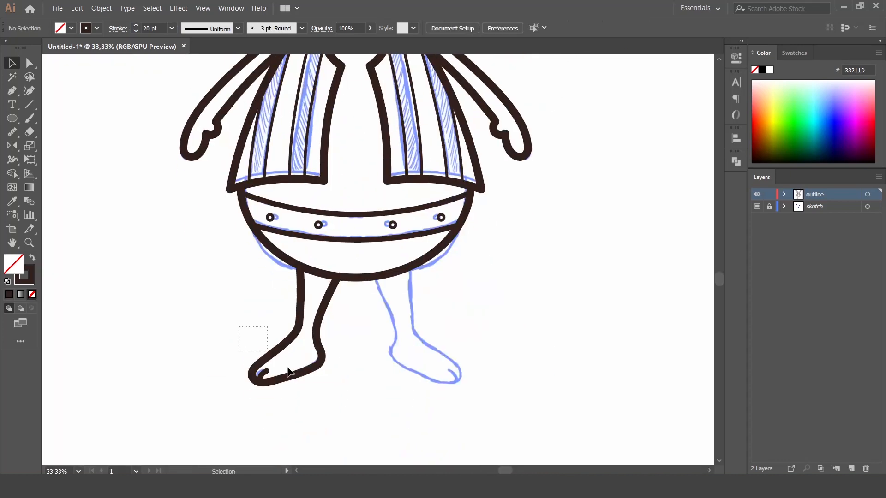
left_click(276, 352)
left_click(12, 146)
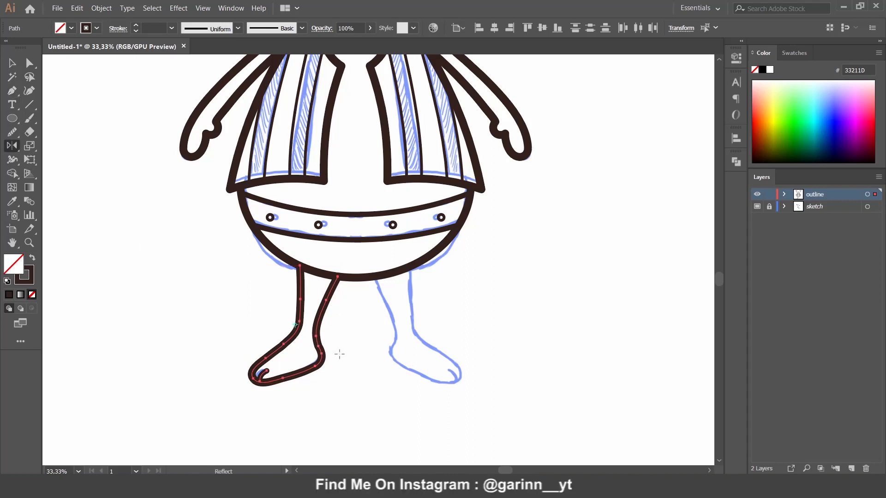
left_click(356, 277, "alt")
left_click(614, 275)
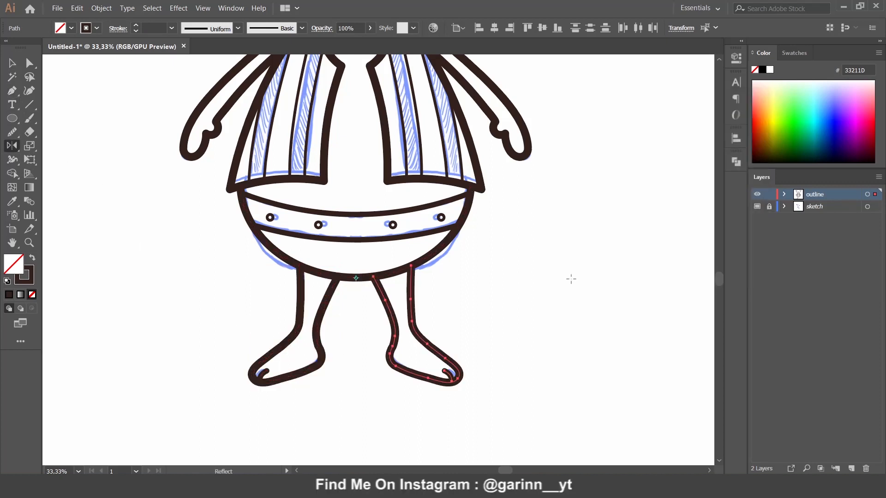
left_click(11, 67)
left_click(623, 287)
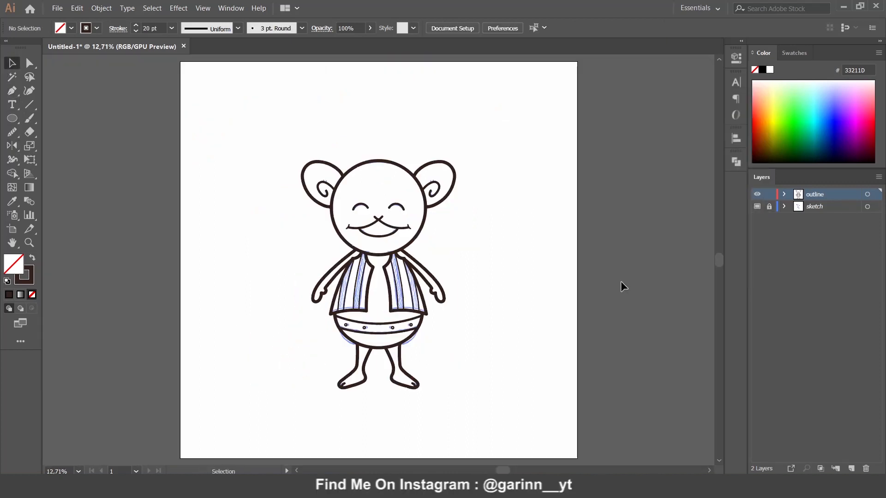
Step: Add a layer named colors between the outline and sketch layers and copy the whole character onto it
left_click(856, 207)
left_click(852, 469)
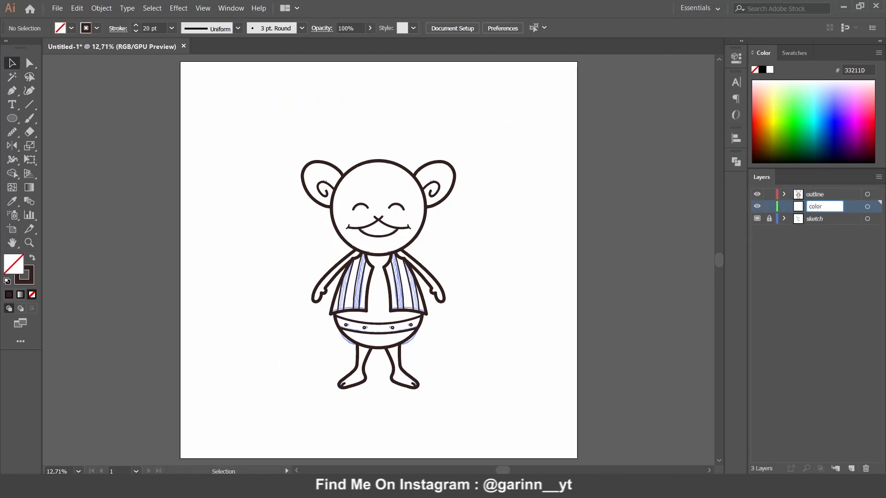
left_click_drag(266, 135, 458, 379)
left_click_drag(876, 203, 876, 207)
Step: Lock and hide the outline layer, hide the sketch layer, and deselect the artwork
left_click(769, 194)
left_click(757, 195)
left_click(757, 219)
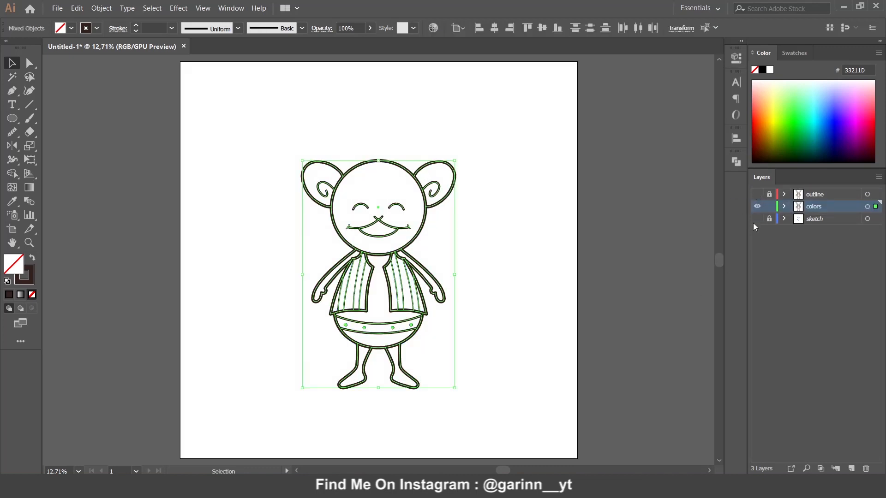
left_click(492, 276)
Step: Set the stroke weight of the whole character on the colors layer to 10 pt
key("ctrl+plus")
key("ctrl+plus")
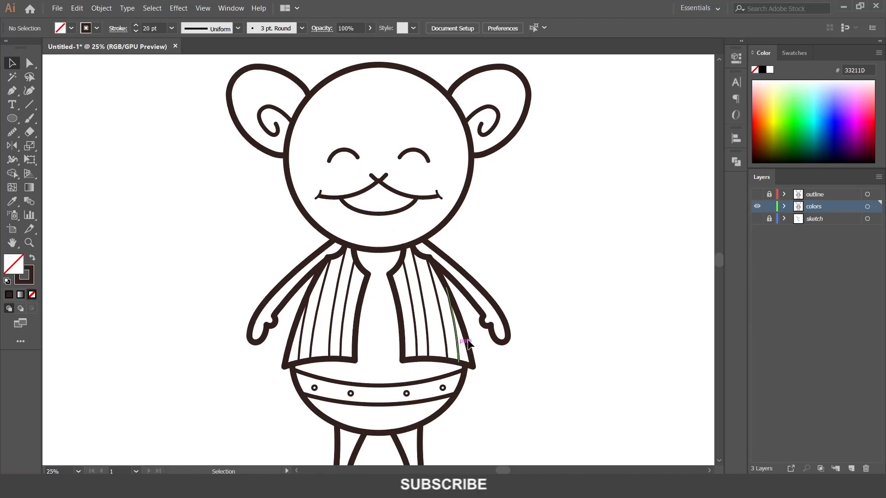
scroll(494, 300, "down", 2)
key("ctrl+minus")
key("ctrl+minus")
left_click_drag(262, 114, 479, 361)
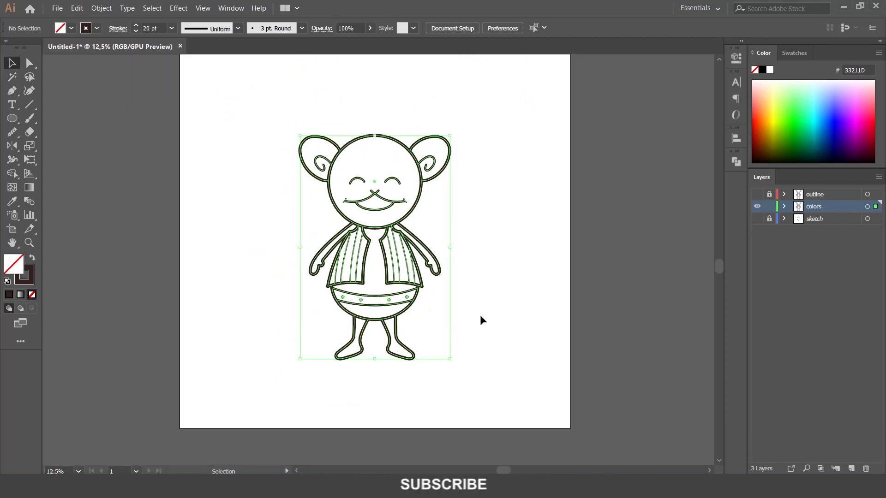
left_click(172, 28)
left_click(188, 192)
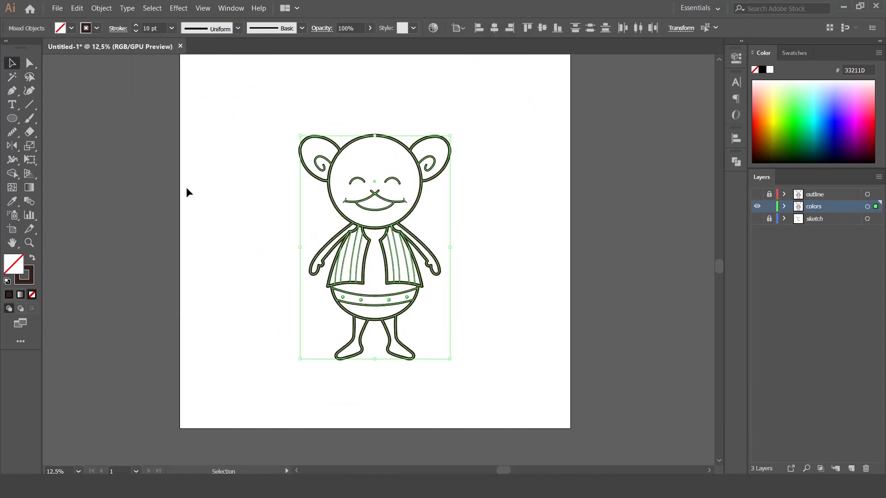
left_click(485, 187)
Step: Expand all of the character's strokes on the colors layer into shapes
left_click_drag(260, 108, 458, 334)
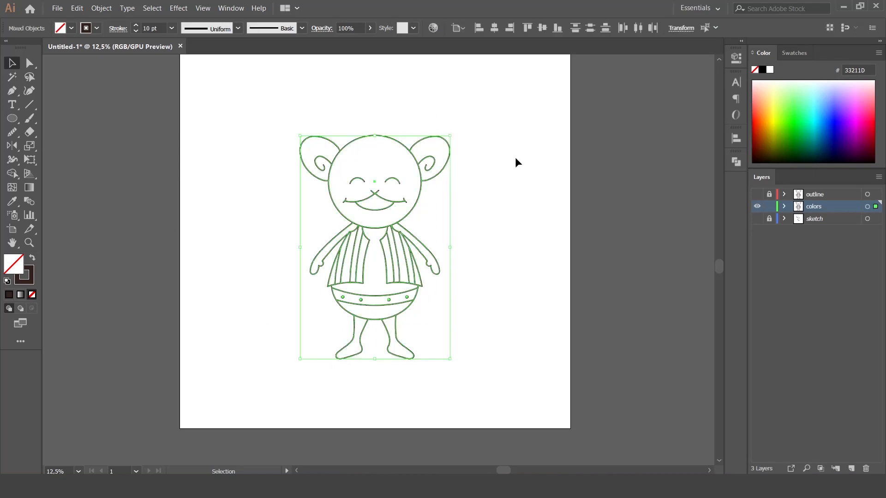
left_click(101, 7)
left_click(111, 116)
left_click(418, 307)
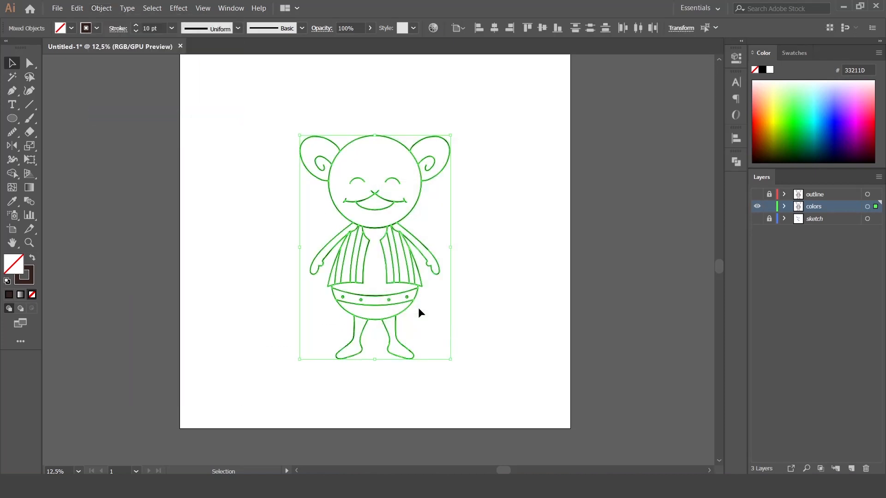
Step: Unite the character's expanded outline shapes on the colors layer and ungroup the result
left_click(736, 161)
right_click(408, 206)
left_click(452, 290)
right_click(402, 214)
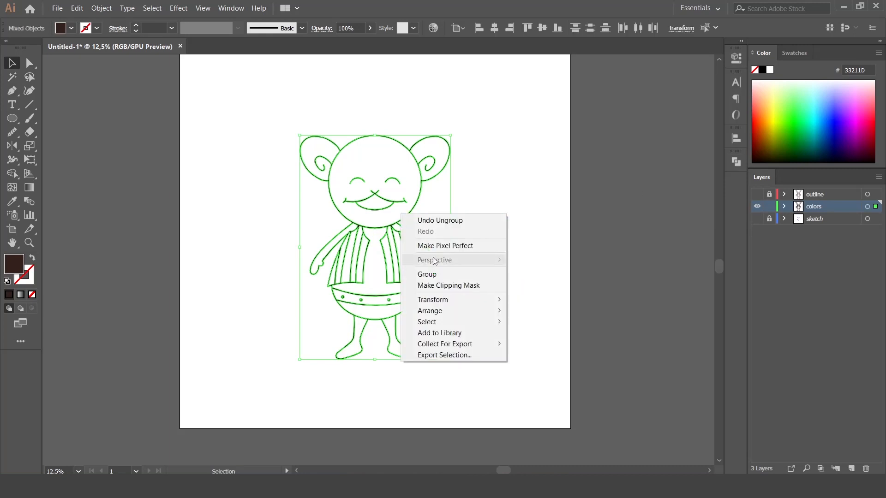
left_click(508, 179)
key("a")
left_click_drag(259, 103, 481, 354)
left_click(480, 354)
key("v")
Step: Draw an ivory-filled rectangle without stroke around the whole character and send it to the back
left_click(792, 53)
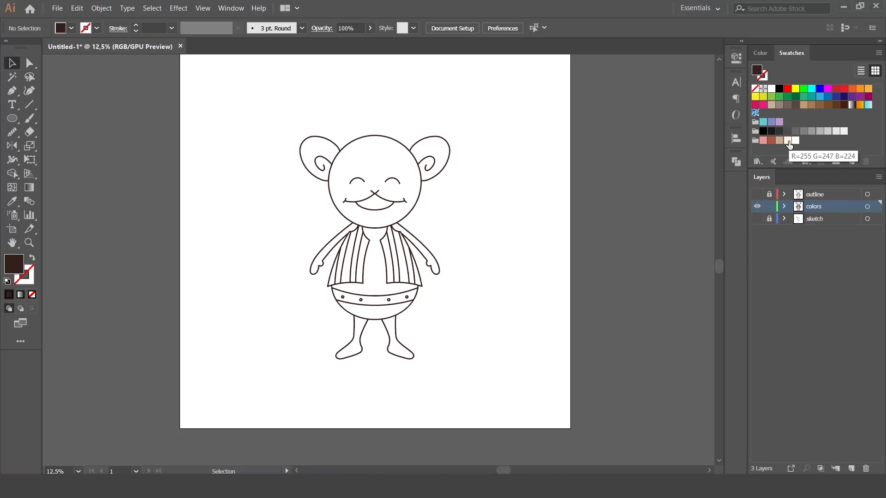
left_click(795, 140)
left_click_drag(247, 104, 483, 361)
left_click(219, 267)
left_click(796, 141)
left_click(12, 118)
left_click(54, 121)
left_click_drag(248, 96, 508, 384)
key("v")
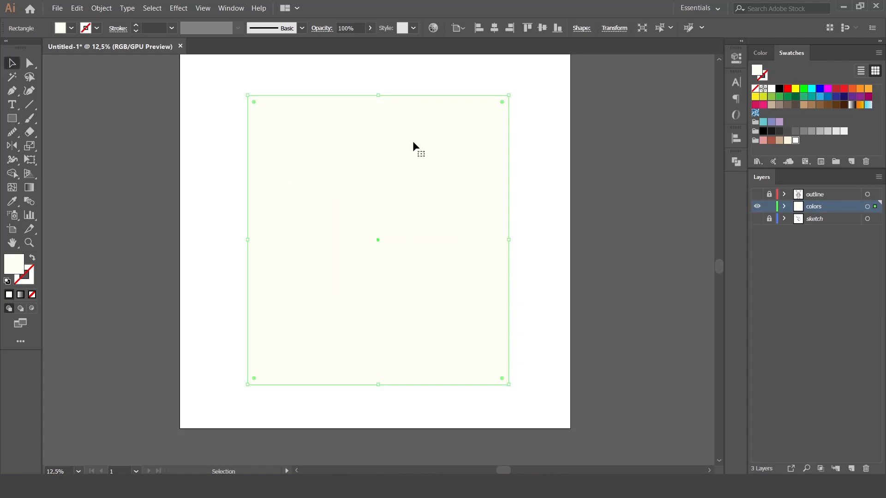
right_click(413, 142)
mouse_move(462, 299)
left_click(560, 332)
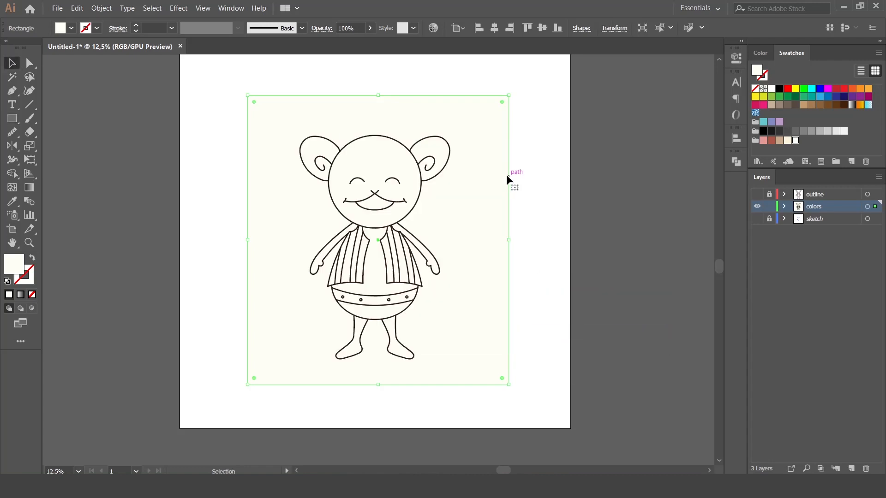
Step: Subtract the character's outline shapes from the ivory rectangle with Minus Front and deselect the result
left_click(421, 195, "shift")
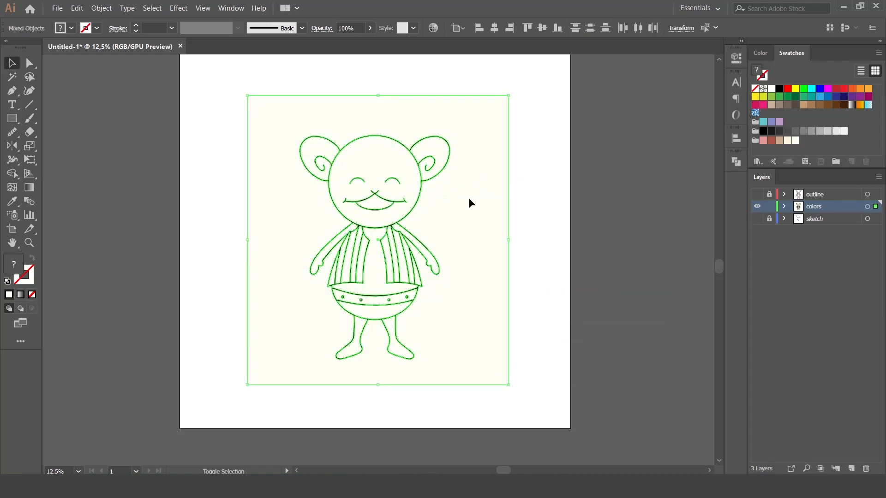
left_click(736, 161)
left_click(601, 187)
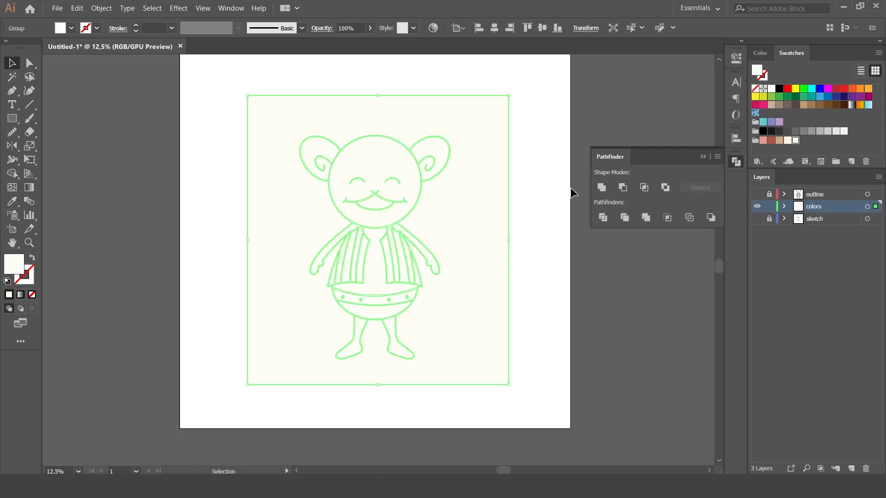
left_click(734, 162)
left_click(563, 163)
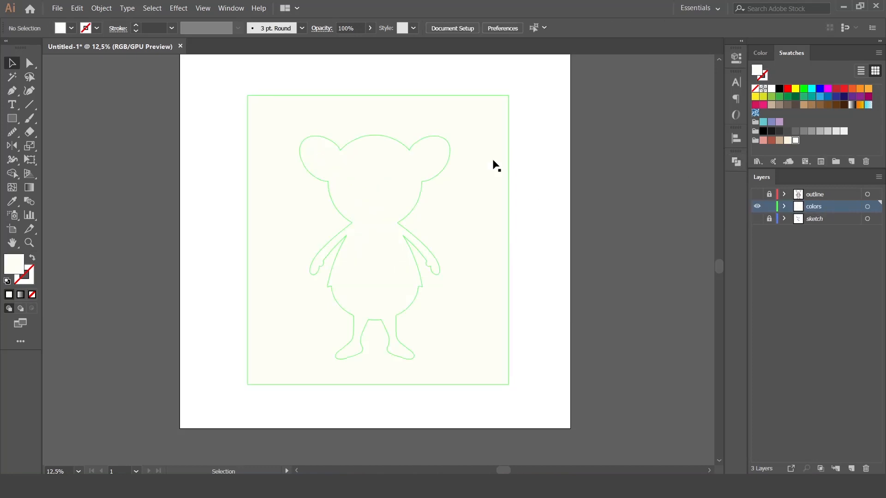
Step: Ungroup the cut pieces and delete the background piece surrounding the character
right_click(493, 160)
left_click(530, 243)
left_click(536, 221)
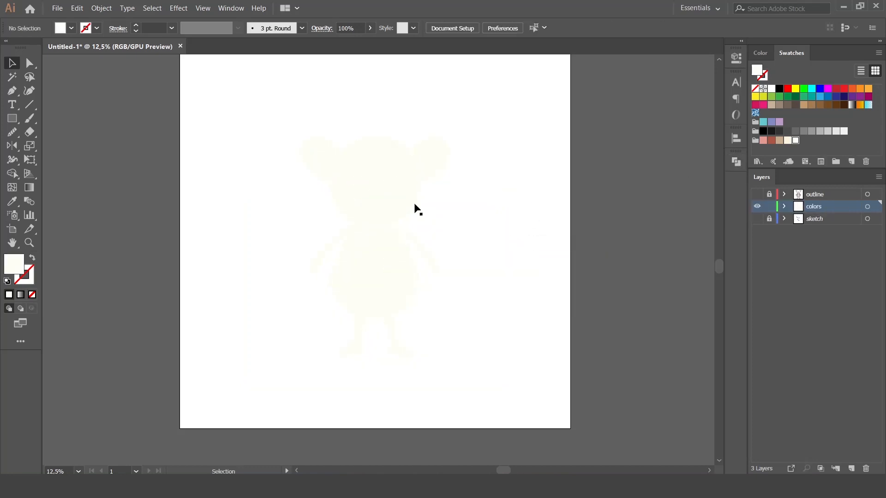
Step: Fill all the character's pieces with the tan swatch R=197 G=170 B=140 and show the outline layer
left_click_drag(256, 104, 511, 362)
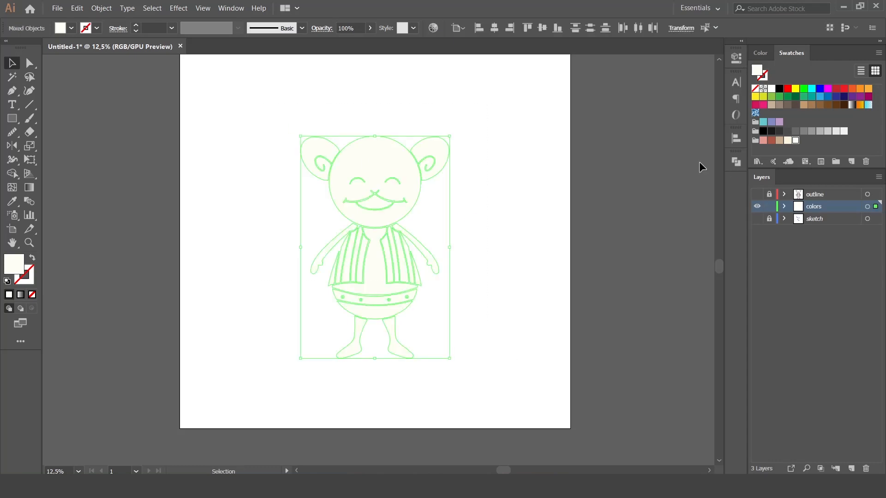
left_click(780, 140)
left_click(523, 196)
key("ctrl+equal")
key("ctrl+equal")
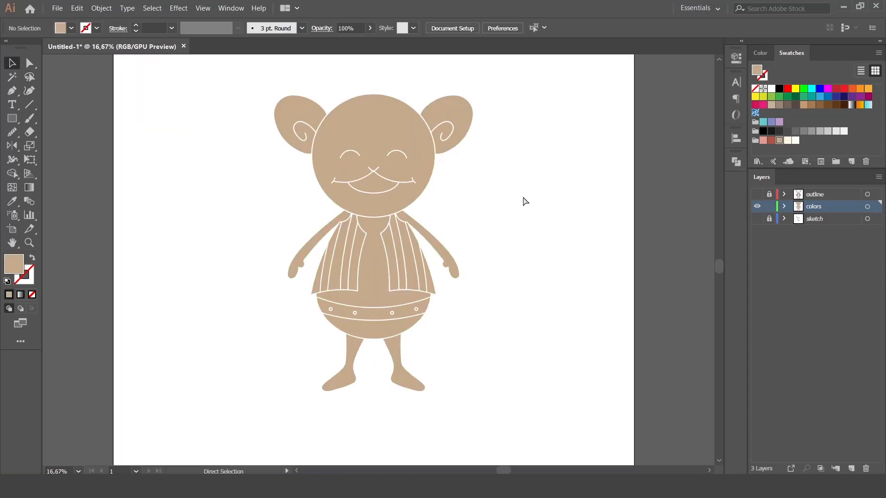
key("ctrl+minus")
left_click(757, 196)
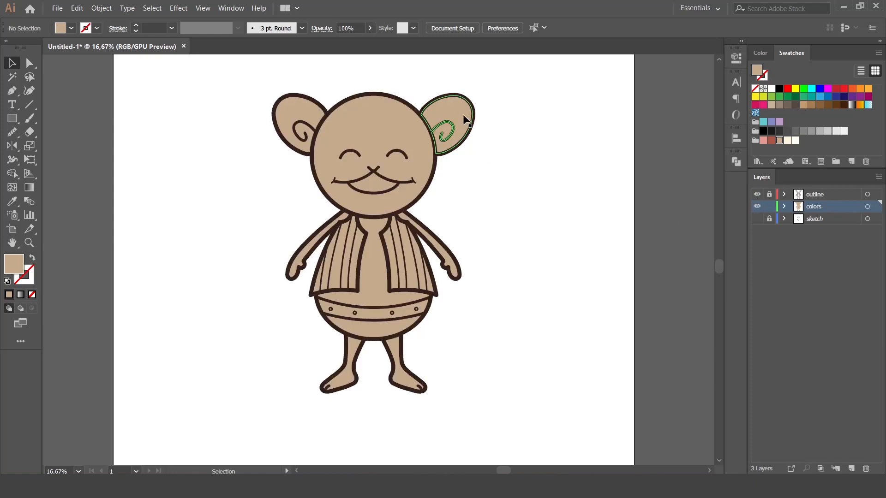
Step: Fill the head with ivory, and the open mouth and alternate vest stripes with salmon pink
left_click(337, 121)
left_click(797, 142)
left_click(573, 182)
left_click(373, 185)
left_click(406, 252)
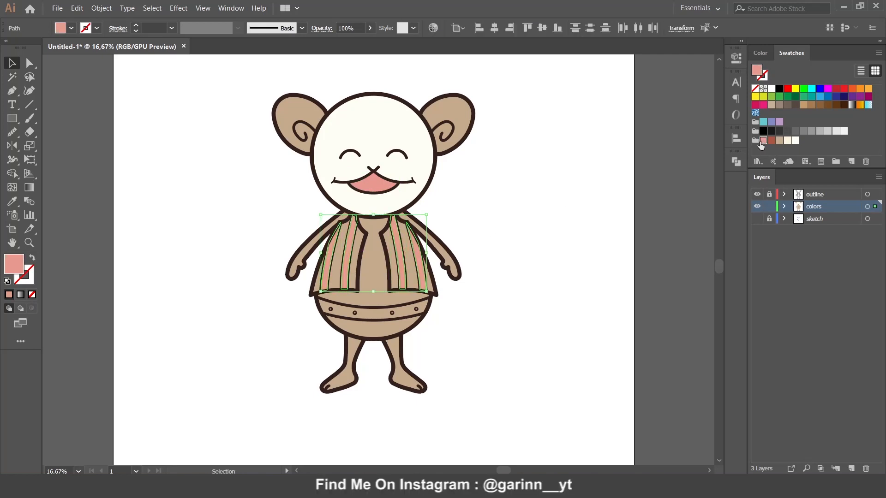
Step: Fill the torso between the vest halves, both arms and both legs with ivory
left_click(385, 289)
left_click(795, 140)
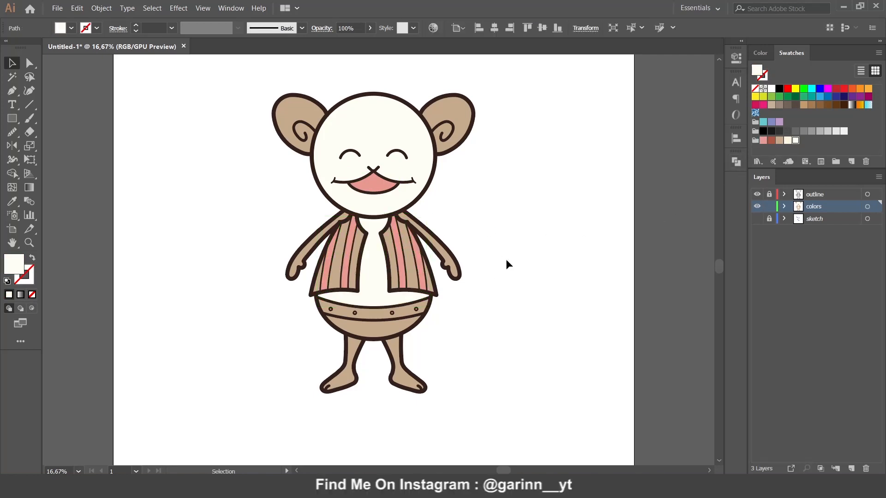
left_click(506, 261)
left_click(394, 358)
left_click(438, 249, "shift")
left_click(293, 268, "shift")
left_click(795, 140)
left_click(534, 219)
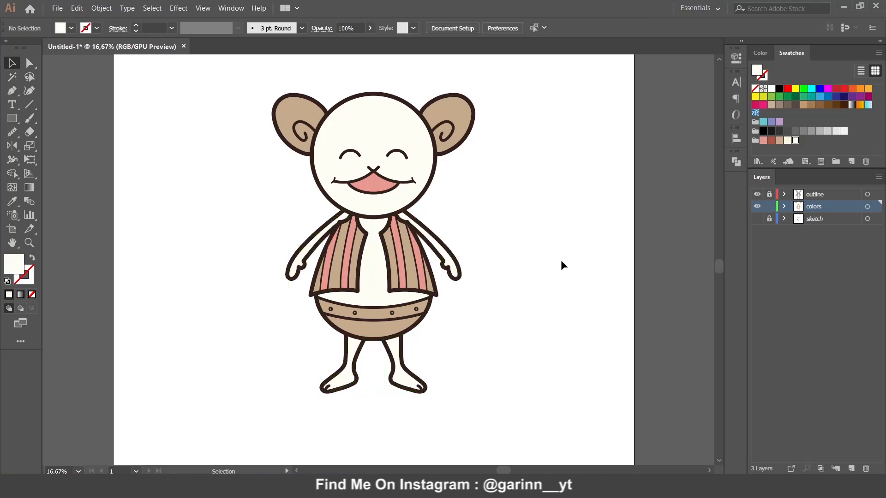
Step: Select the vest's remaining tan panels and fill them with ivory
left_click(430, 282)
left_click(337, 270, "shift")
left_click(318, 285, "shift")
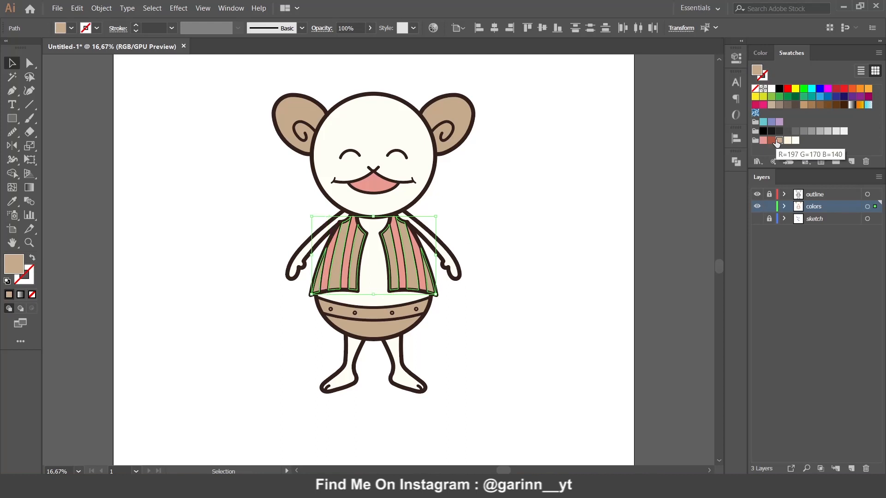
left_click(772, 141)
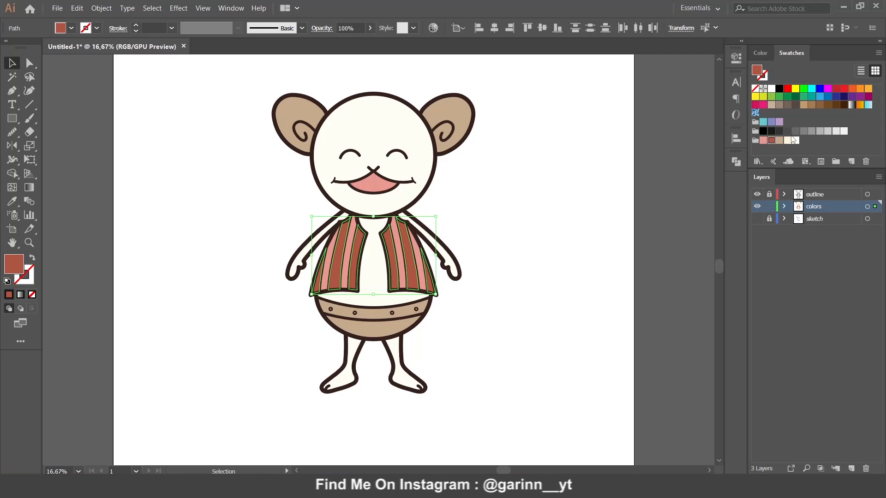
left_click(794, 143)
left_click(523, 261)
Step: Change the fill of the vest's salmon pink stripes to red-brown
left_click(421, 270)
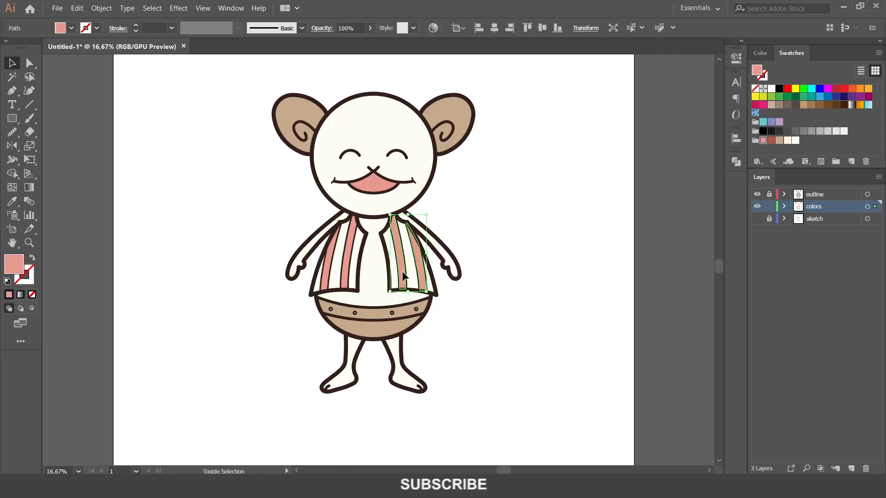
left_click(402, 270, "shift")
left_click(347, 269, "shift")
left_click(771, 141)
left_click(552, 265)
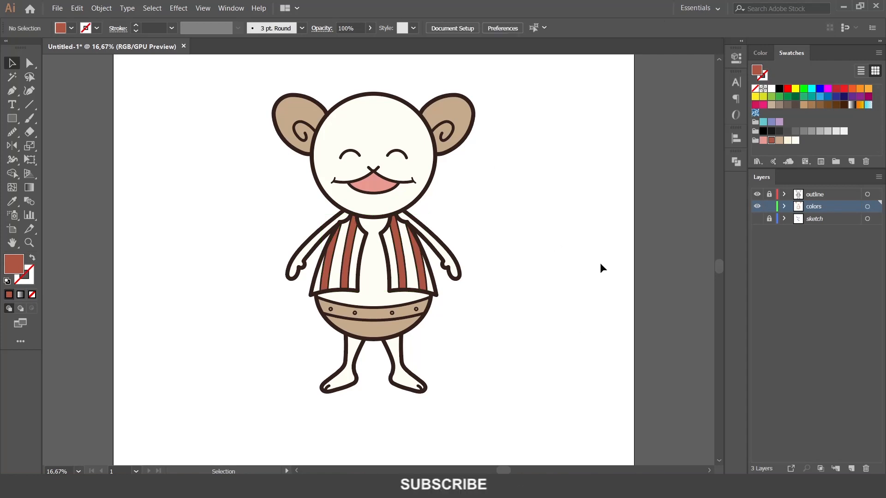
Step: Fill the lower body piece beneath the belt with ivory
key("ctrl+minus")
key("ctrl+minus")
key("ctrl+minus")
key("ctrl+plus")
key("ctrl+plus")
key("ctrl+plus")
key("ctrl+plus")
key("ctrl+plus")
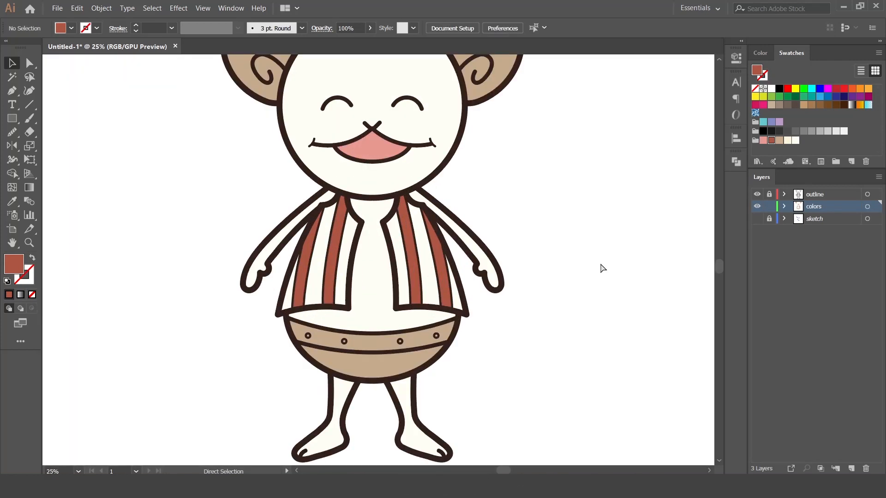
left_click(369, 418)
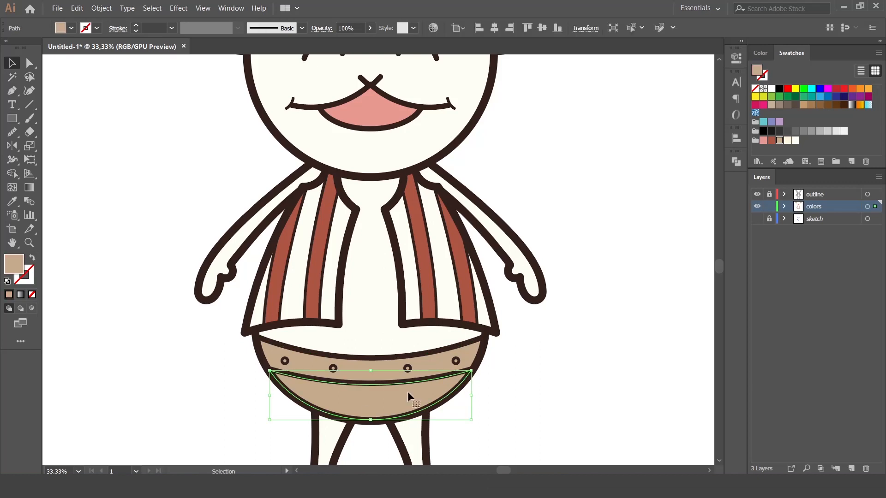
left_click(796, 140)
left_click(615, 333)
Step: Examine the coloring of the vest, belt and lower body up close and as a whole
key("ctrl+minus")
key("ctrl+minus")
key("ctrl+minus")
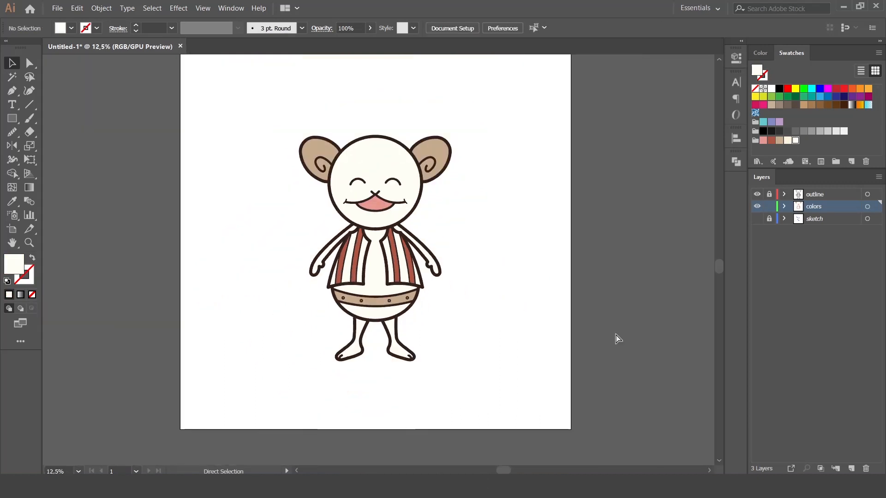
key("ctrl+plus")
key("ctrl+plus")
key("ctrl+plus")
key("ctrl+minus")
key("ctrl+minus")
key("ctrl+plus")
key("ctrl+plus")
key("ctrl+minus")
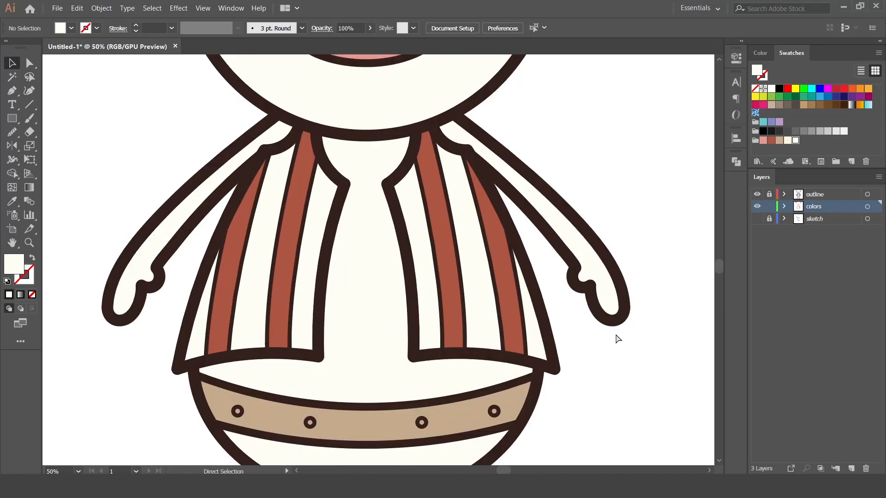
key("ctrl+minus")
key("ctrl+plus")
key("ctrl+plus")
key("ctrl+minus")
key("ctrl+minus")
key("ctrl+plus")
key("ctrl+plus")
key("ctrl+plus")
key("space")
left_click_drag(577, 354, 598, 283)
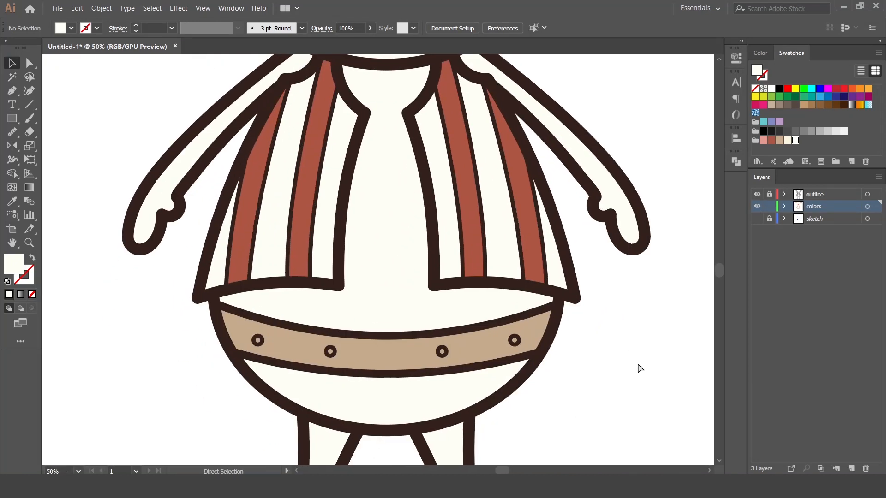
Step: Fill the lower body and both legs with tan, and the belt with the cream swatch R=255 G=247 B=224
key("ctrl+0")
left_click(405, 365)
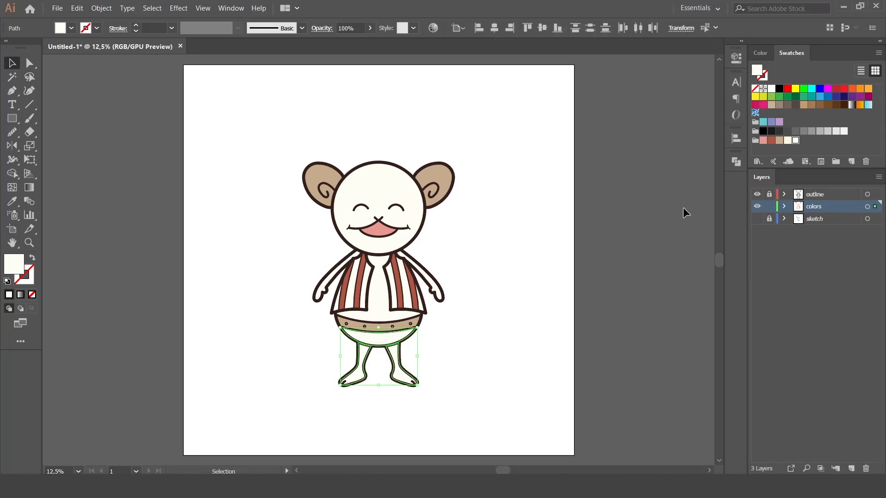
left_click(780, 140)
left_click(376, 325)
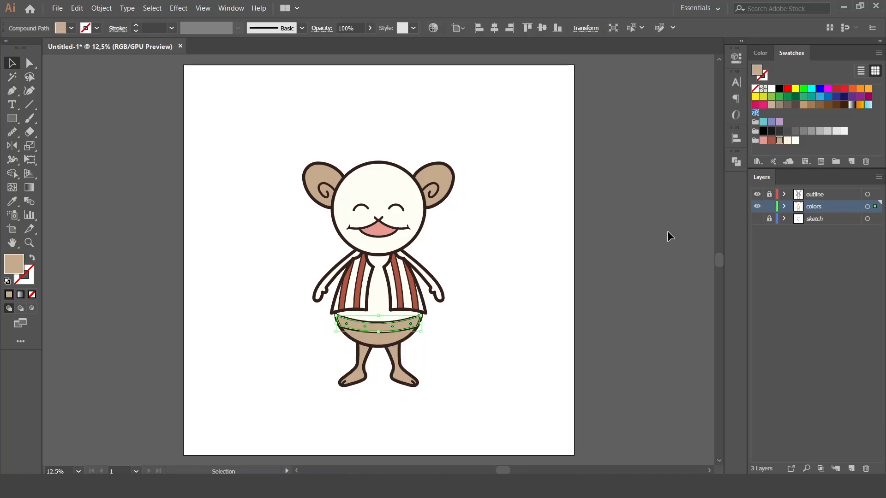
left_click(797, 143)
left_click(437, 358)
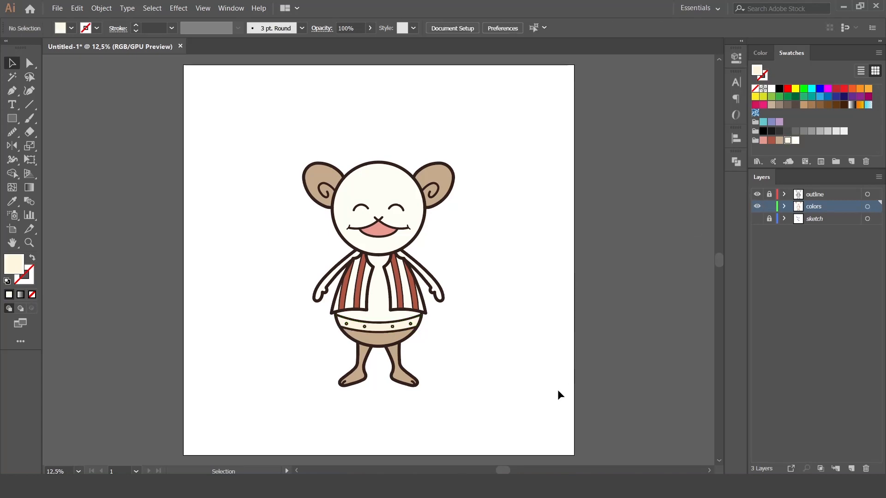
Step: Inspect the coloring of the head, face, ears and shoulders at several magnifications
key("ctrl+plus")
key("ctrl+plus")
key("ctrl+plus")
left_click_drag(523, 195, 534, 273)
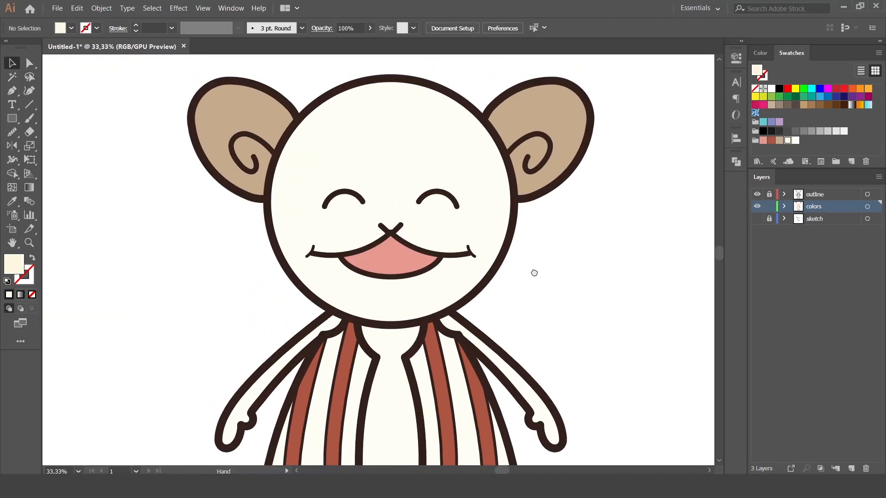
key("ctrl+minus")
key("ctrl+minus")
key("ctrl+minus")
key("ctrl+minus")
key("ctrl+plus")
key("ctrl+plus")
key("ctrl+plus")
key("ctrl+plus")
key("ctrl+plus")
key("ctrl+plus")
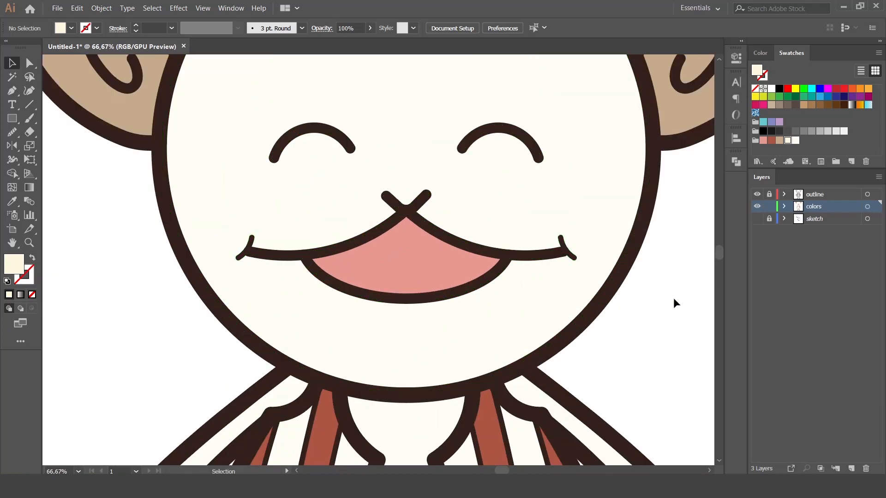
key("ctrl+minus")
key("ctrl+minus")
key("ctrl+minus")
key("ctrl+minus")
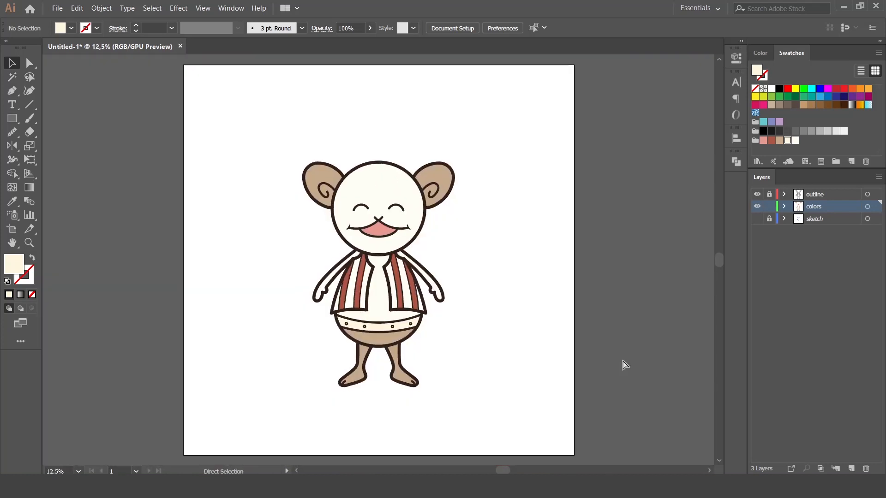
key("ctrl+plus")
key("ctrl+plus")
key("ctrl+plus")
key("ctrl+plus")
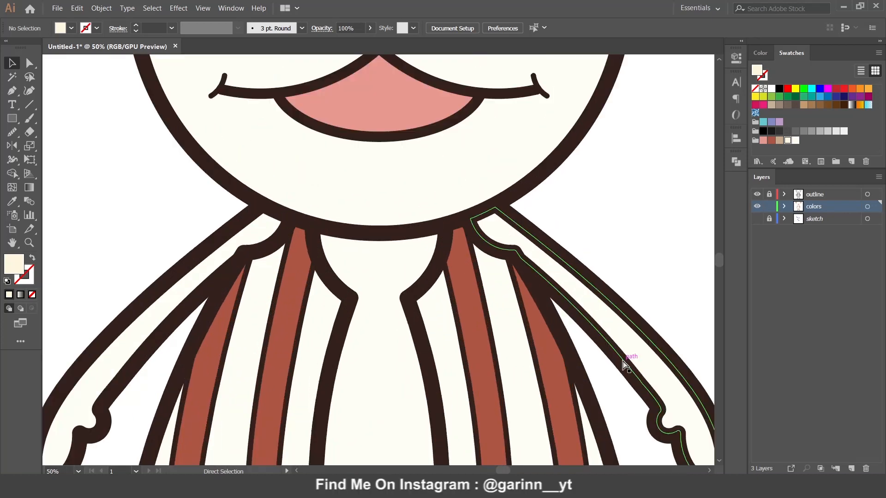
left_click_drag(558, 240, 554, 435)
left_click_drag(560, 150, 569, 210)
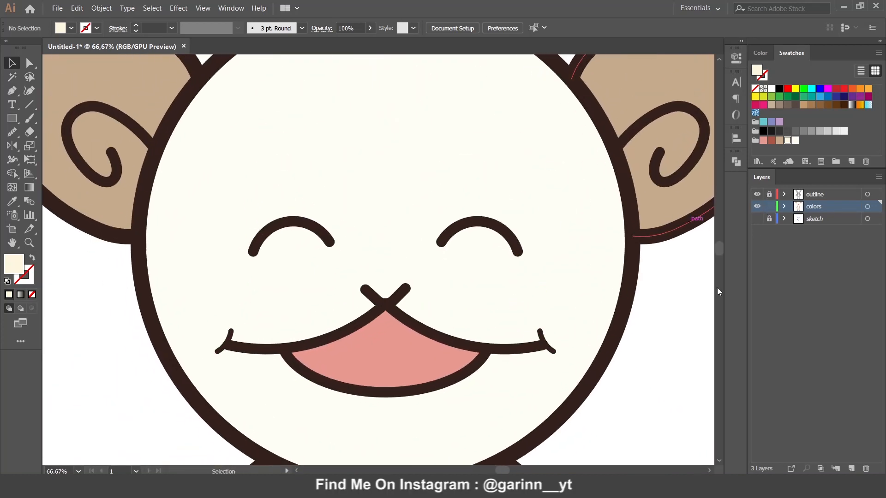
key("ctrl+minus")
left_click_drag(600, 363, 584, 229)
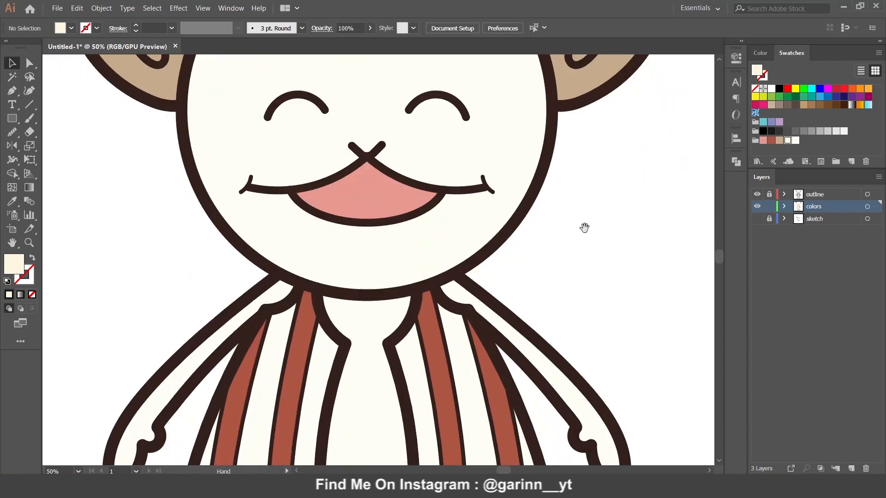
Step: Draw a closed cream shape with the Pen tool, its upper edge curving across the lower head beneath the mouth
left_click(12, 91)
left_click(171, 166)
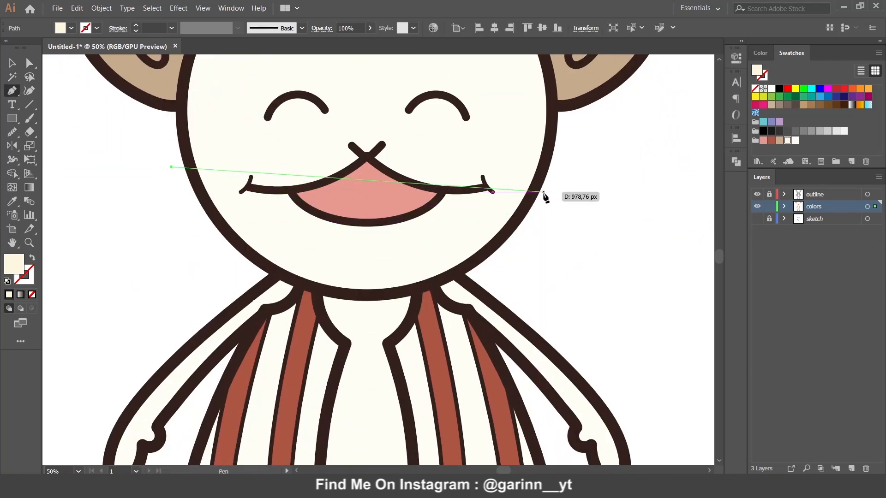
key("ctrl+minus")
key("ctrl+minus")
left_click_drag(463, 234, 574, 119)
left_click(463, 294)
left_click(371, 294)
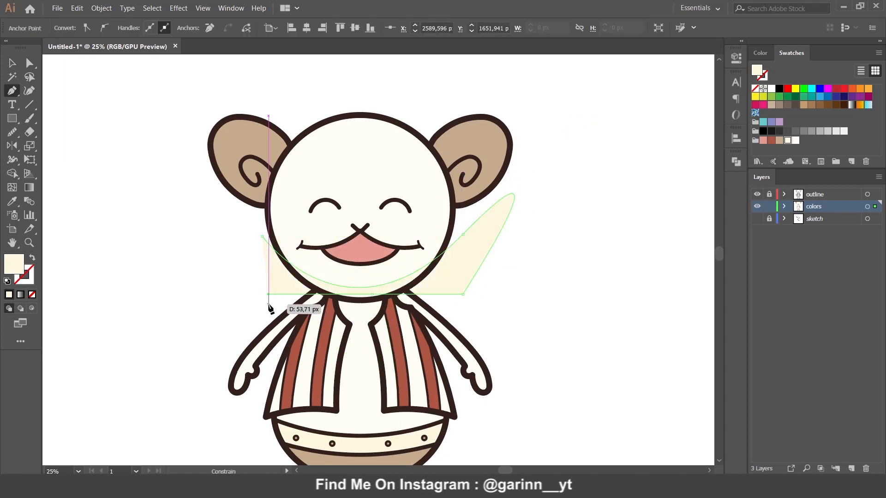
key("ctrl+z")
left_click(386, 338)
left_click(312, 327)
left_click(275, 277)
left_click(262, 237)
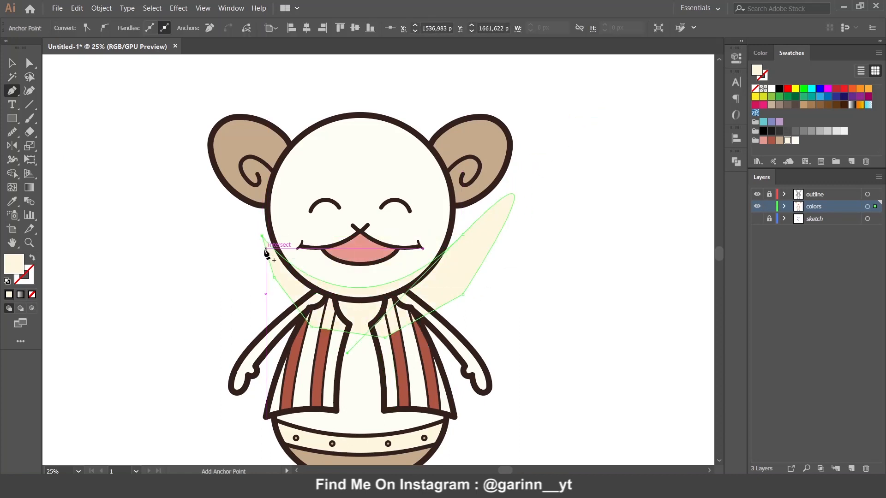
Step: Trim the cream chin shape to the head's outline with the Shape Builder, removing the parts outside the head
key("v")
left_click(354, 279, "shift")
key("shift+m")
left_click(302, 299, "alt")
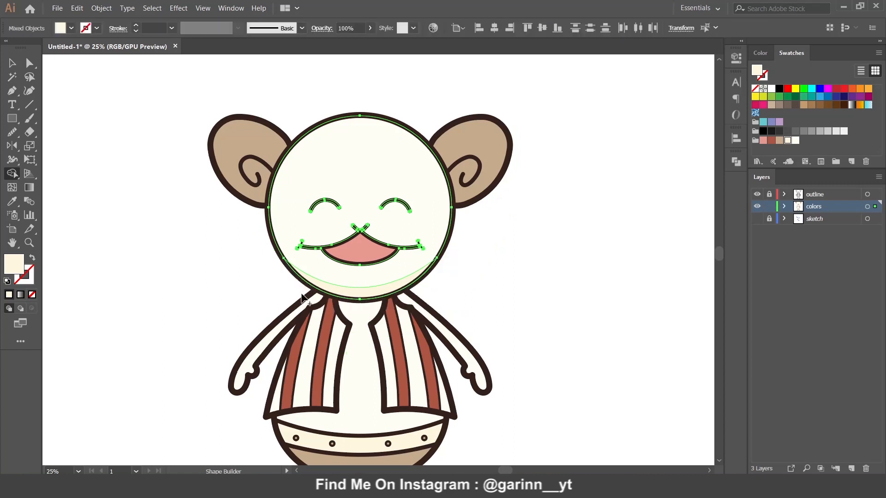
key("v")
left_click(453, 290)
Step: Recolor the curved chin shading at the bottom of the head to the light greyish ivory #EAEADA
left_click(360, 291)
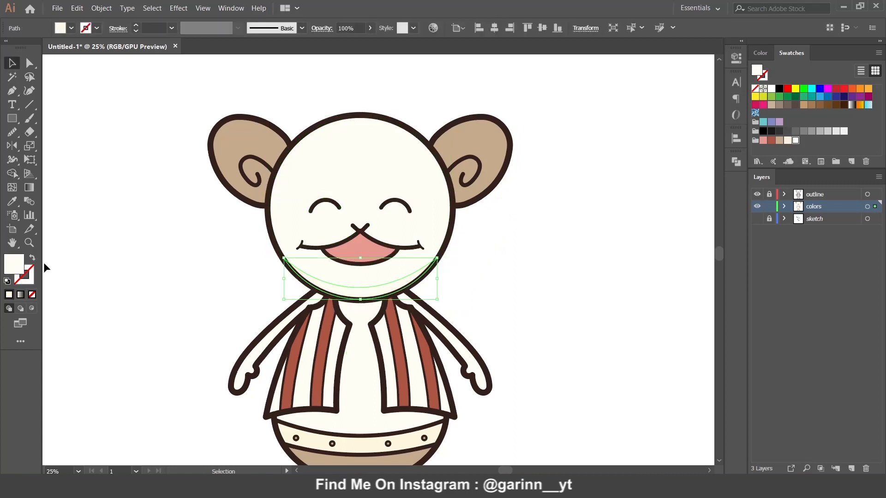
double_click(16, 267)
left_click(444, 125)
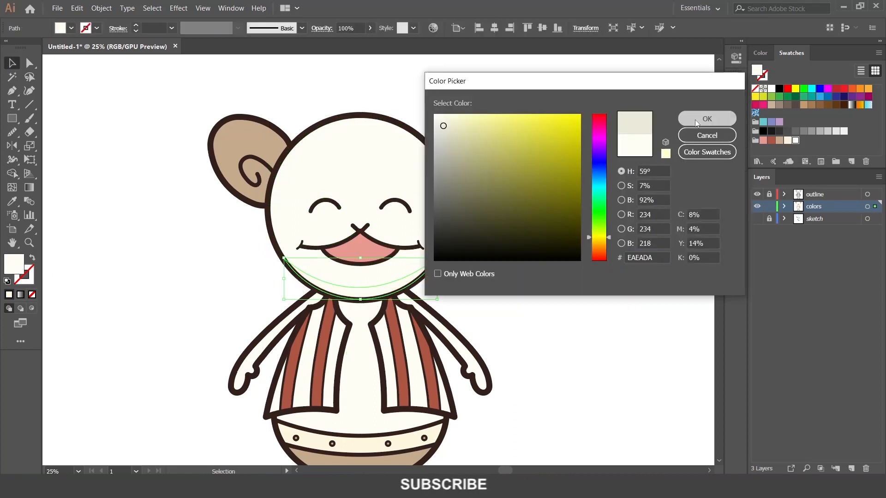
left_click(707, 118)
left_click(507, 275)
Step: Draw a closed shape with the Pen tool over the lower part of the left ear, its upper edge curving below the ear spiral
scroll(508, 275, "down", 1)
scroll(467, 352, "up", 2)
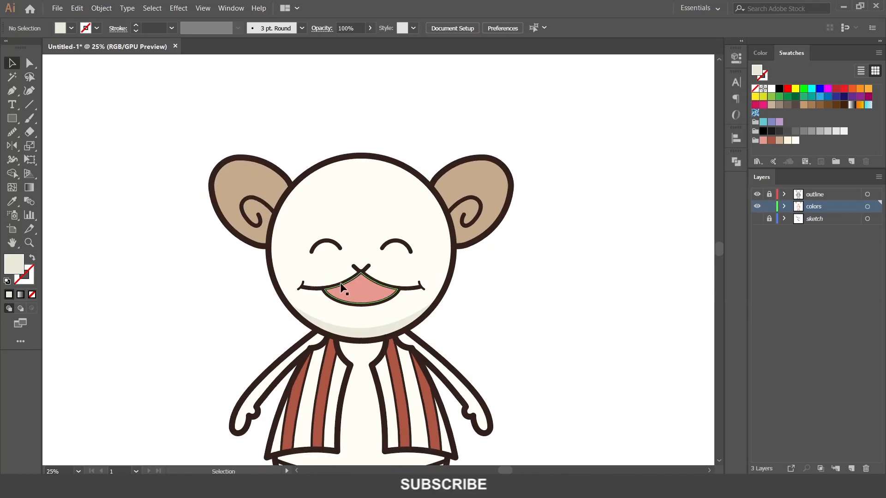
key("p")
left_click(205, 156)
left_click_drag(276, 226, 351, 214)
left_click(272, 275)
left_click(238, 273)
left_click(184, 212)
left_click(205, 156)
Step: Trim the new shape to the left ear with the Shape Builder, removing the parts outside the ear
key("v")
left_click(227, 178, "shift")
key("shift+m")
left_click_drag(167, 226, 203, 230)
key("v")
left_click(203, 248)
Step: Fill the left ear's shading shape with a darker brown derived from the tan swatch
left_click(254, 239)
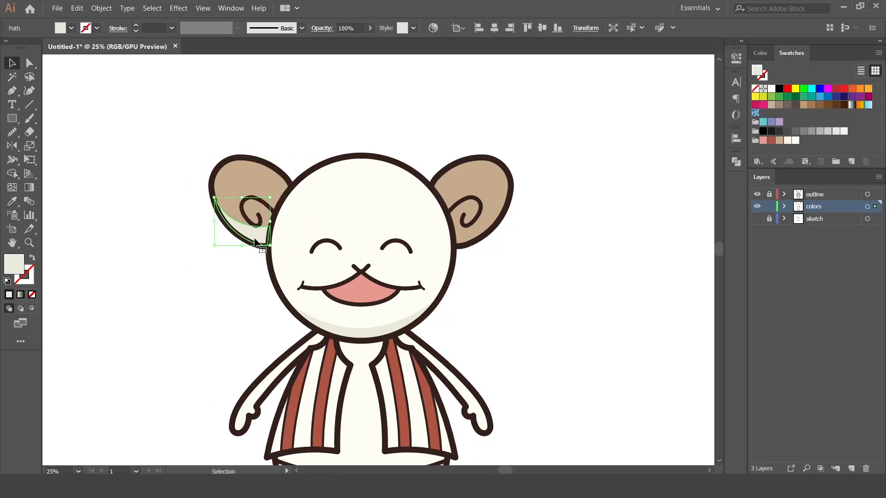
left_click(780, 141)
double_click(14, 265)
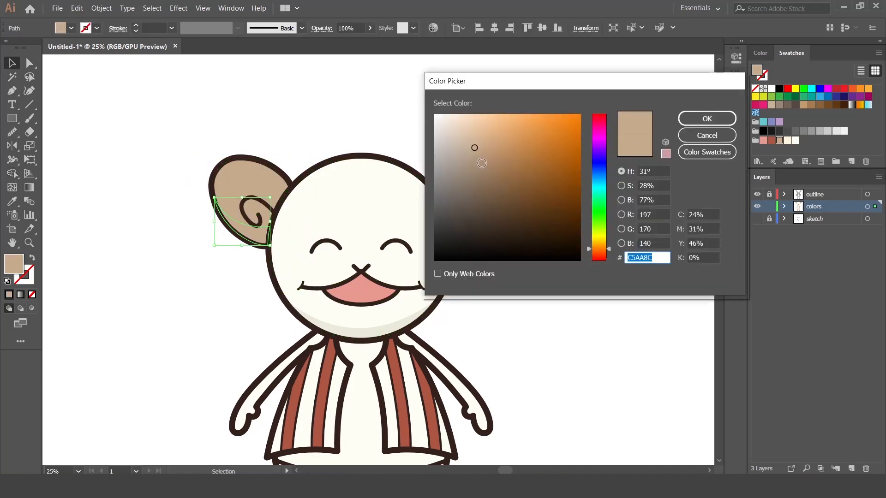
left_click(485, 165)
left_click(707, 118)
left_click(374, 139)
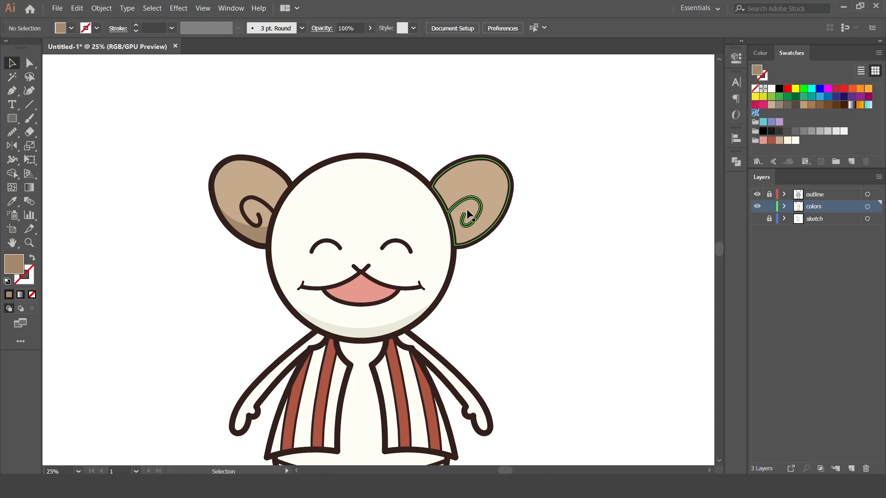
Step: Draw a closed brown shape with the Pen tool over the lower part of the right ear, mirroring the left ear's shading curve
key("p")
left_click(520, 190)
left_click_drag(422, 234, 334, 242)
left_click(459, 273)
left_click(481, 266)
left_click(521, 216)
left_click(519, 189)
Step: Trim the brown shape to the right ear with the Shape Builder, removing the parts outside the ear
key("v")
left_click(508, 193, "shift")
key("shift+m")
key("v")
left_click(511, 288)
Step: Draw a closed shape with the Pen tool over the upper mouth, its lower edge rising to a peak at the mouth's centre
key("space")
left_click_drag(493, 361, 487, 265)
key("space")
left_click_drag(369, 221, 360, 279)
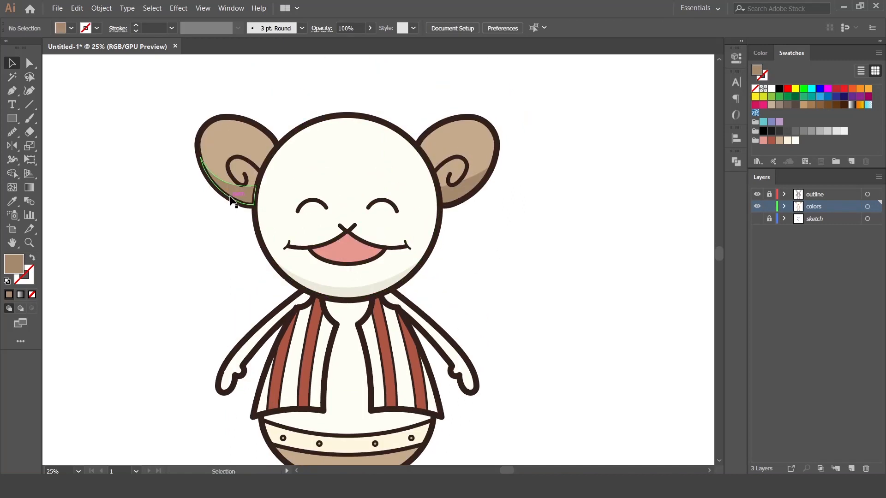
left_click(12, 90)
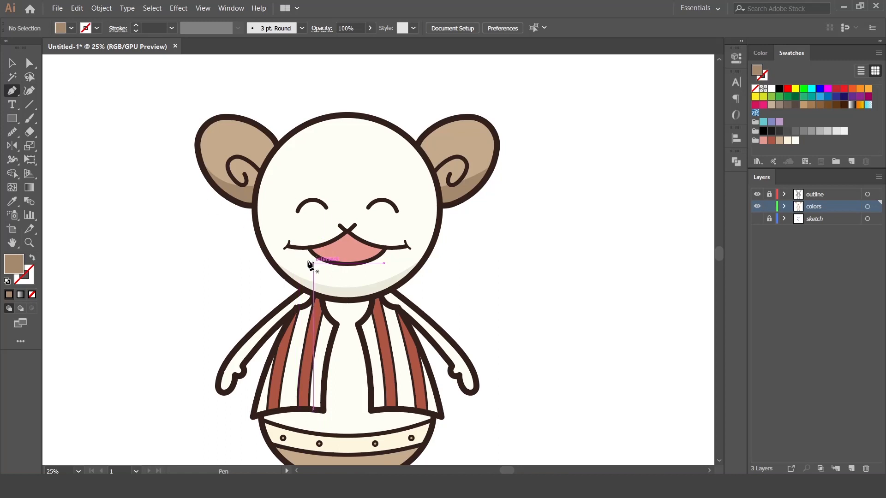
left_click(296, 253)
left_click_drag(348, 241, 366, 222)
left_click_drag(398, 256, 421, 255)
left_click(410, 228)
left_click(354, 205)
left_click(316, 217)
left_click(309, 228)
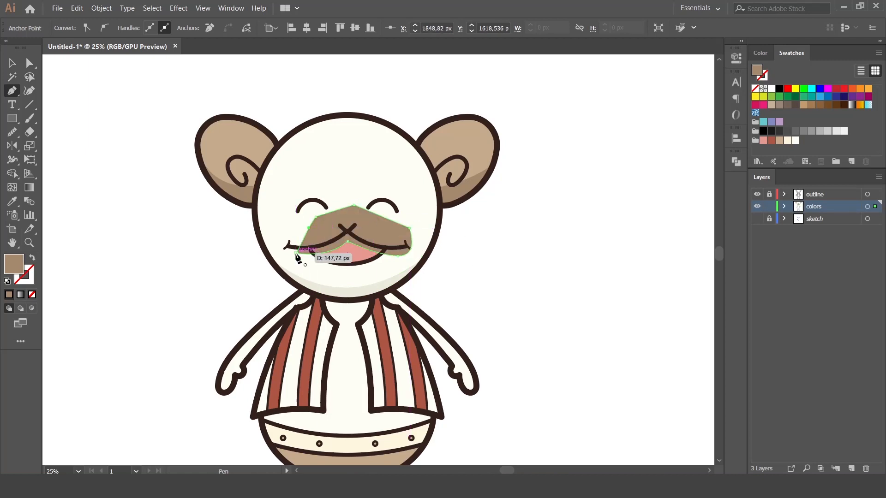
left_click(296, 253)
Step: Trim the new shape to the pink mouth with the Shape Builder, removing the parts outside the mouth
key("v")
left_click(332, 262, "shift")
left_click(12, 174)
left_click_drag(309, 179, 338, 219)
key("v")
left_click(474, 244)
Step: Recolor the upper mouth shading to the darker pink #C97771, starting from the pink swatch
left_click(365, 244)
left_click(763, 141)
double_click(15, 265)
left_click(498, 143)
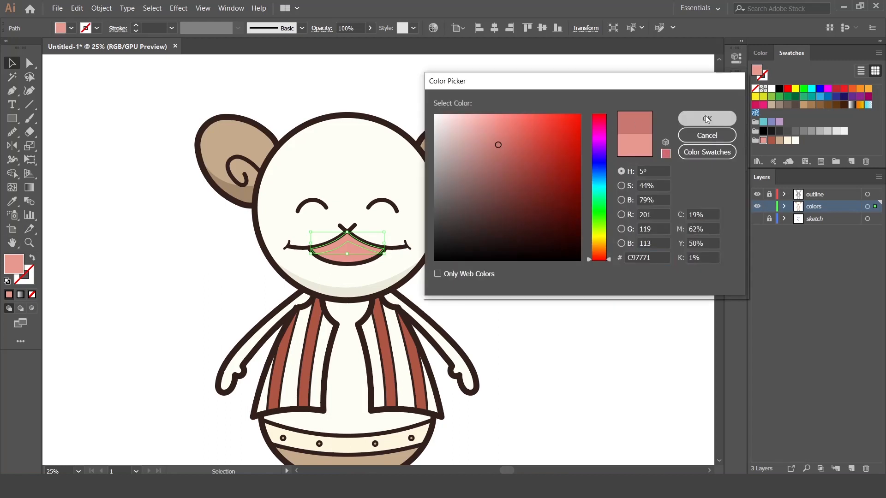
left_click(706, 119)
left_click(544, 272)
Step: Reshape the lower edge of the mouth shading on either side of its central peak with the Curvature tool
key("ctrl+equal")
key("ctrl+equal")
key("ctrl+equal")
left_click(316, 215)
left_click(29, 92)
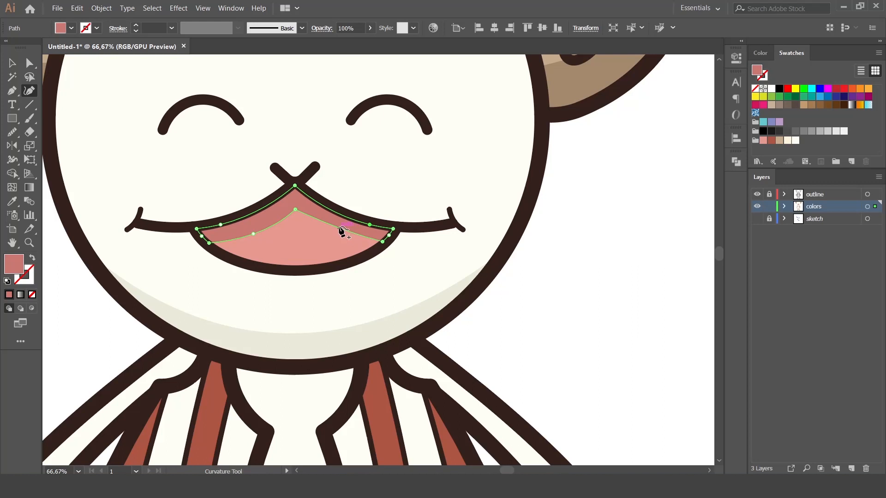
left_click_drag(250, 234, 249, 231)
key("v")
left_click(577, 233)
Step: Inspect the shading of the head, ears and mouth on the whole character at several magnifications
key("ctrl+0")
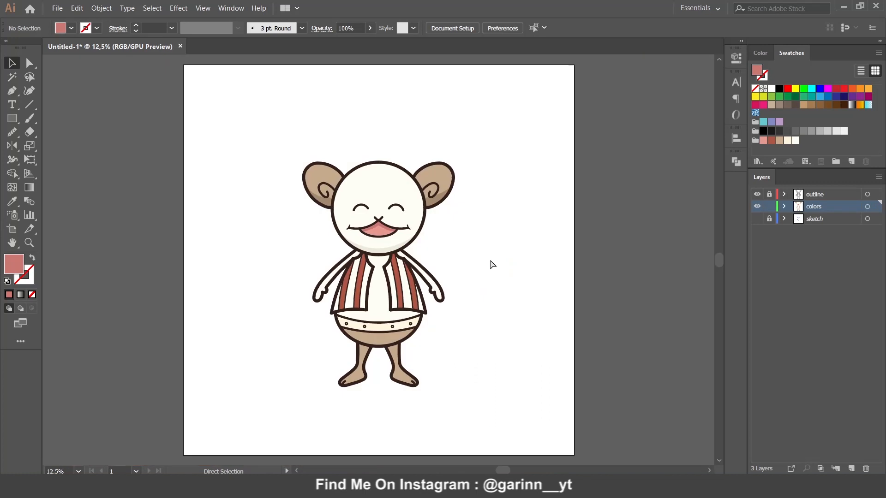
key("ctrl+plus")
key("ctrl+minus")
key("ctrl+minus")
key("ctrl+minus")
key("ctrl+plus")
key("ctrl+plus")
key("ctrl+plus")
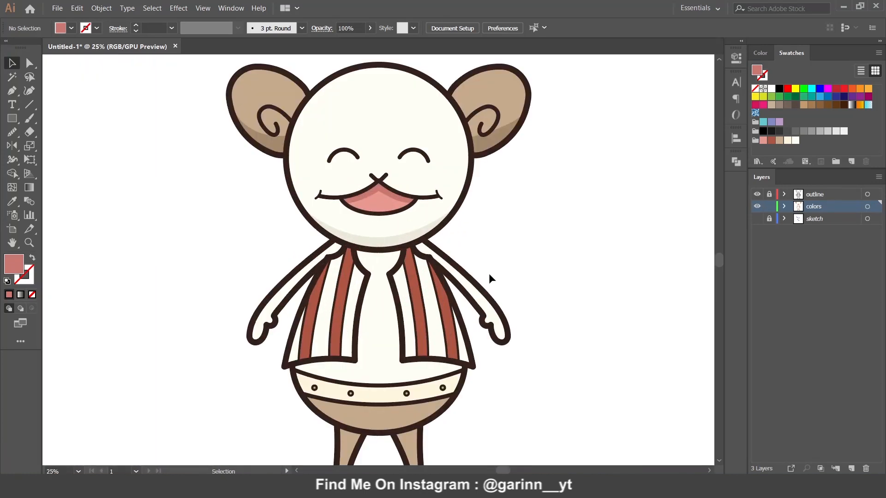
Step: Draw a closed shape with the Pen tool across the neck and shoulders, its lower edge curving just below the head
key("p")
left_click(317, 239)
left_click_drag(450, 239, 534, 184)
left_click(424, 215)
left_click_drag(285, 225, 318, 247)
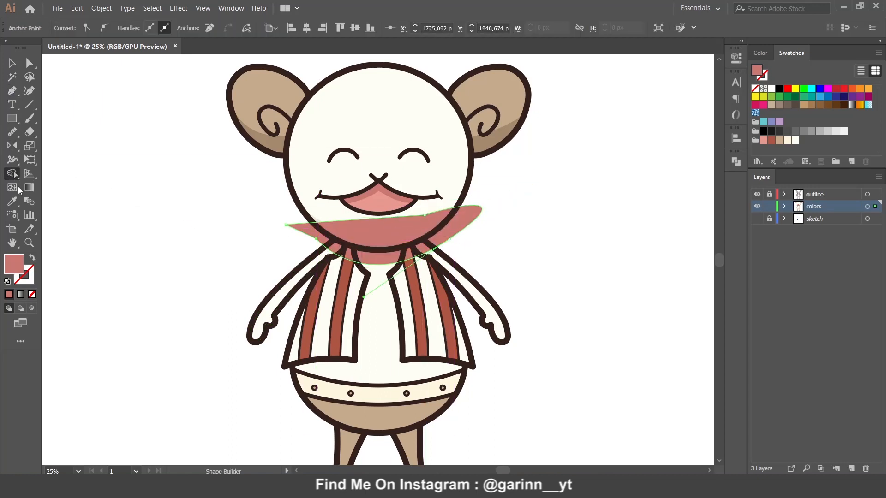
Step: Trim the neck shape to the torso, both arms and the inner vest stripes with the Shape Builder, removing the parts outside them
key("v")
left_click(363, 283, "shift")
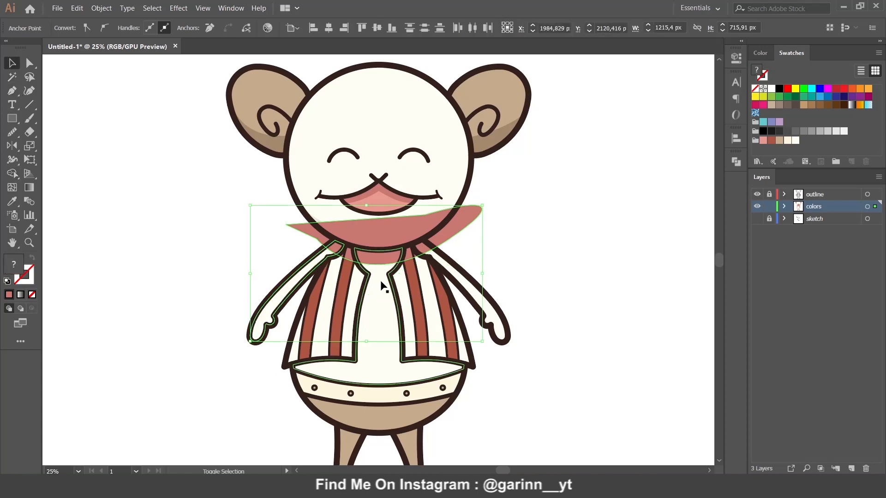
left_click(546, 291)
left_click(409, 242)
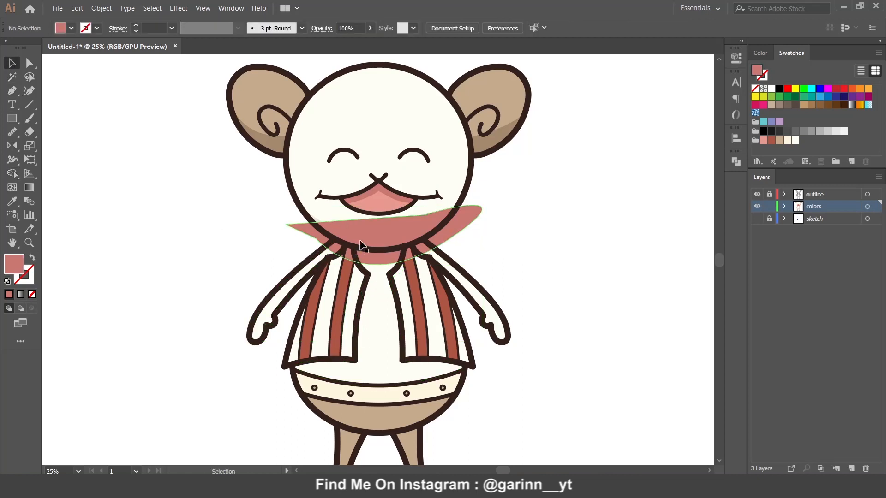
left_click(374, 319, "shift")
left_click(447, 282, "shift")
left_click(312, 281, "shift")
left_click(347, 272, "shift")
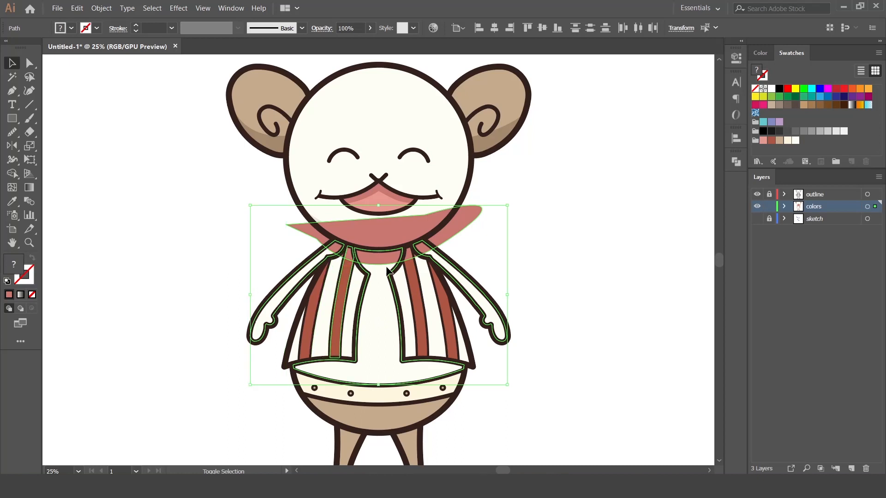
key("shift+m")
left_click(303, 229, "alt")
key("v")
left_click(292, 256)
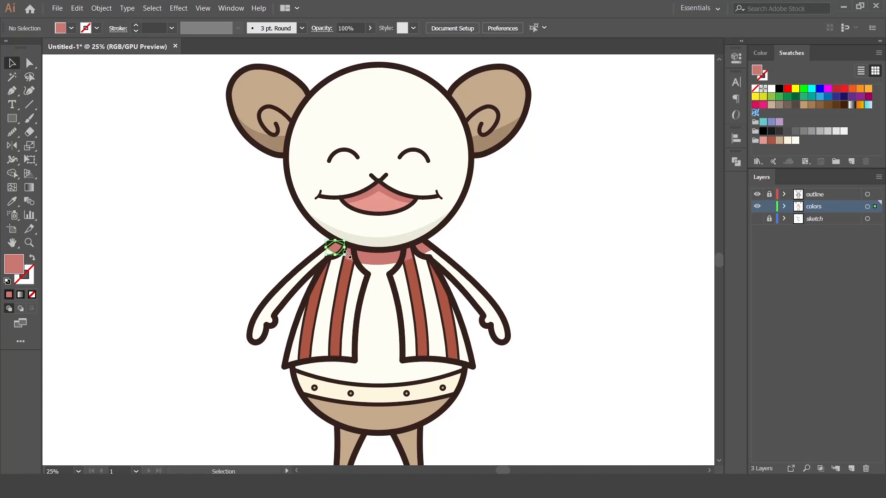
Step: Fill the shading pieces on the neck and both shoulders with the chin shading color, sampled with the Eyedropper
left_click(350, 257, "shift")
left_click(371, 260, "shift")
left_click(440, 243)
left_click(420, 249)
left_click(383, 258, "shift")
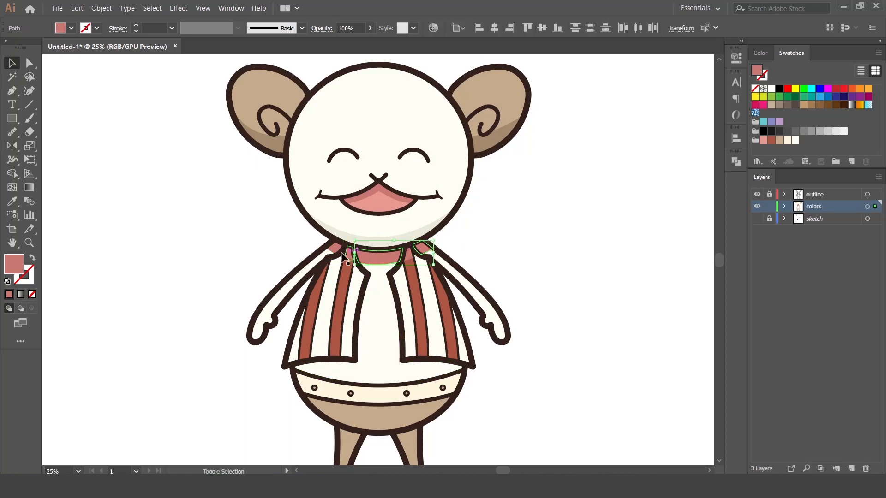
left_click(335, 249, "shift")
key("i")
left_click(394, 241)
key("v")
left_click(497, 242)
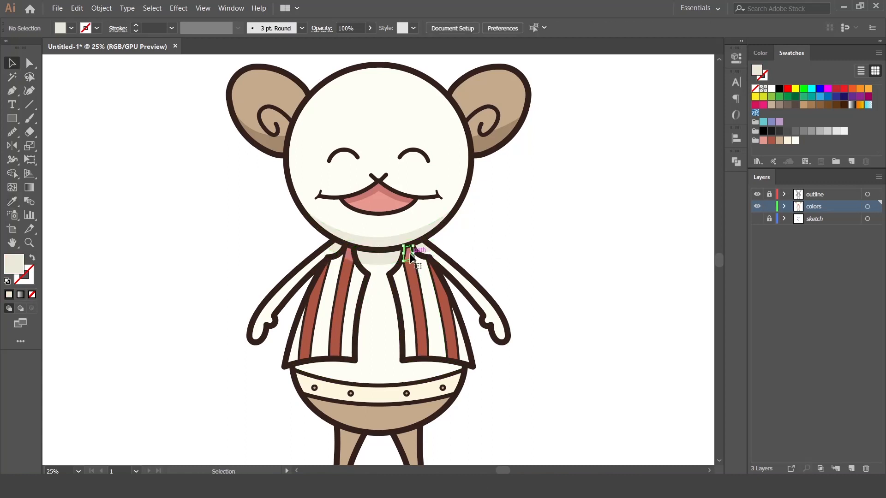
Step: Fill the shading pieces at the top of the two inner vest stripes with a darker shade of the red-brown swatch
left_click(409, 257)
left_click(352, 262, "shift")
left_click(771, 140)
double_click(14, 263)
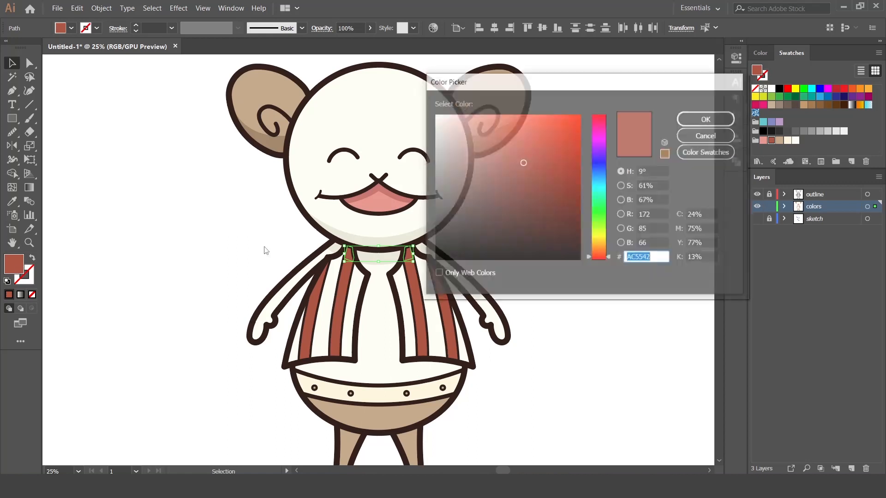
left_click(689, 123)
left_click(531, 247)
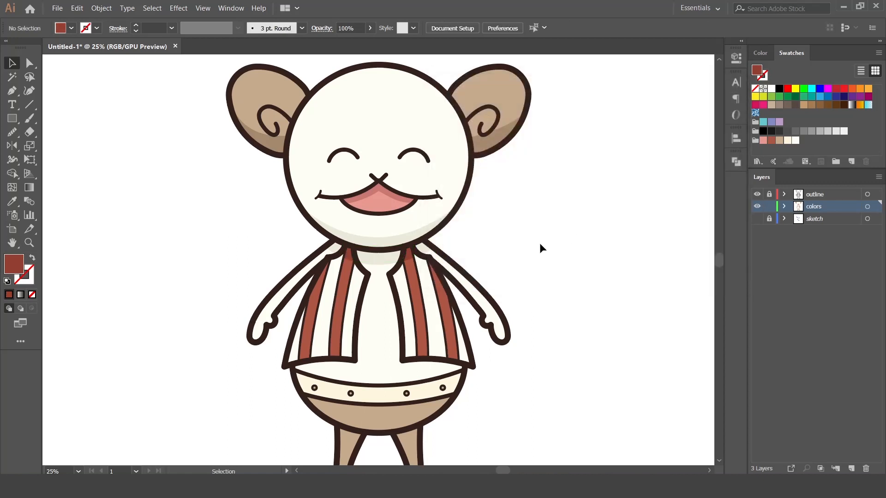
Step: Duplicate the tan lower body slightly upward and subtract the copy with Pathfinder, leaving a crescent along the bottom edge
left_click_drag(519, 293, 523, 210)
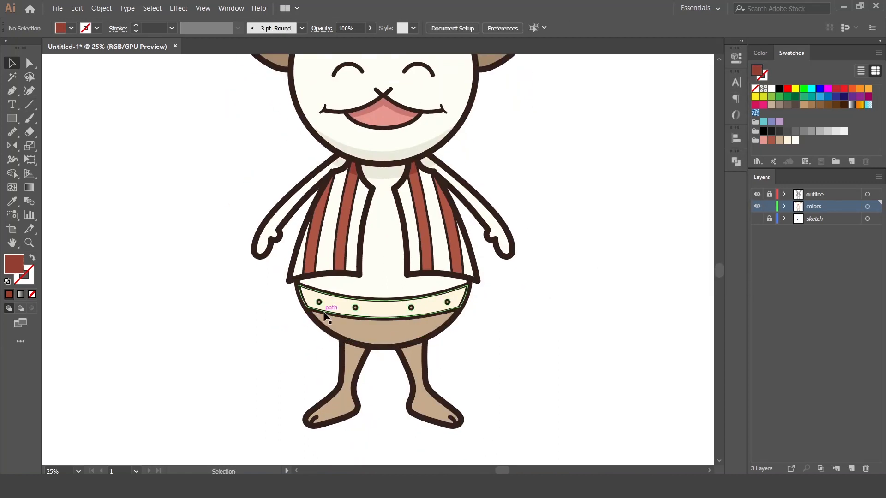
left_click(395, 337)
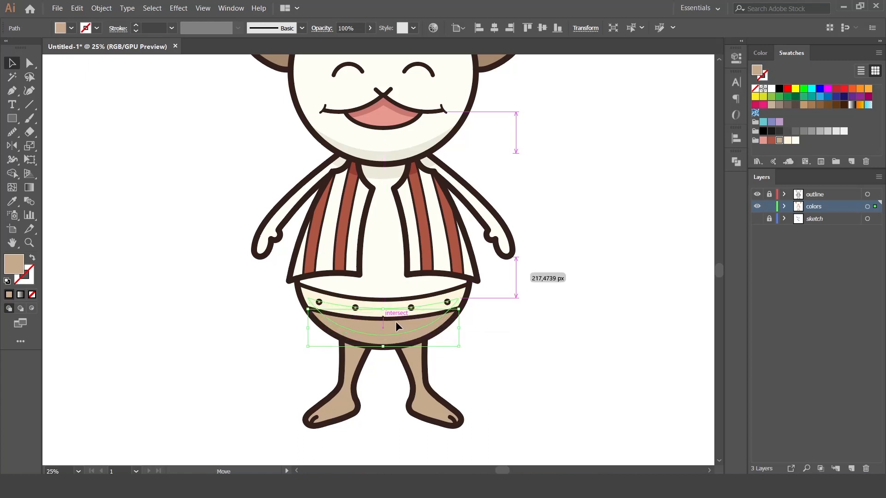
left_click(425, 338, "shift")
left_click(737, 162)
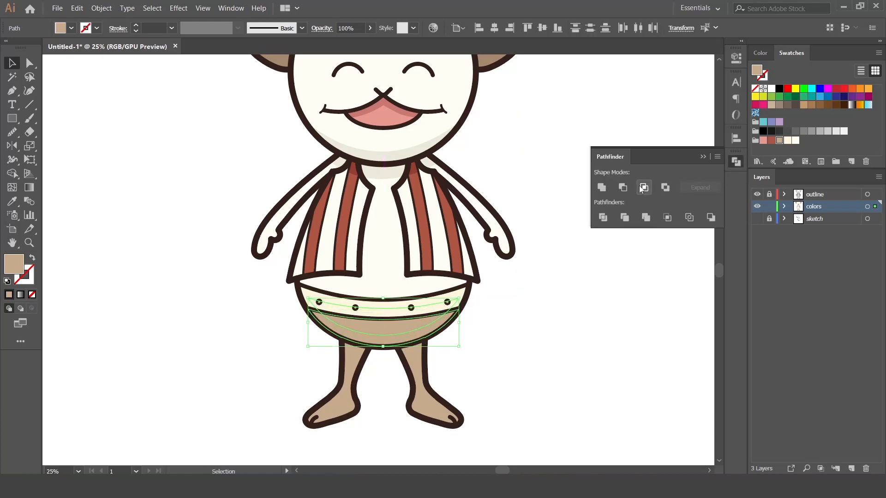
left_click(641, 221)
key("v")
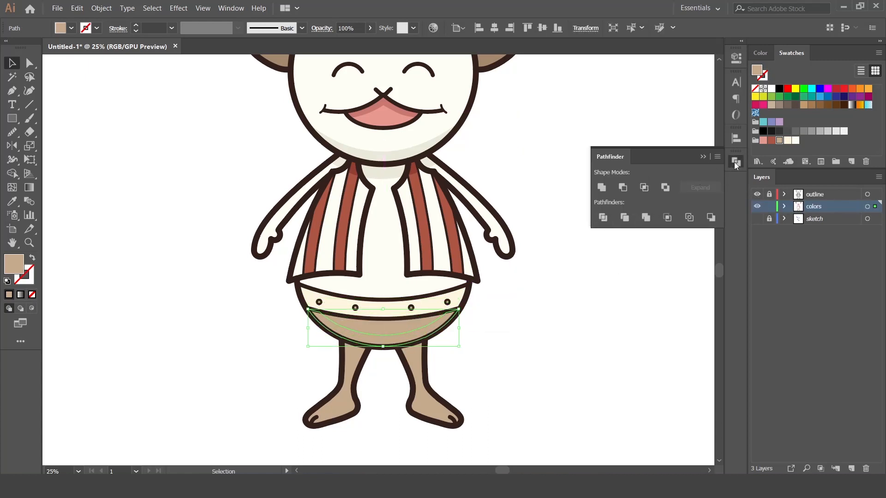
left_click(737, 162)
Step: Fill the lower body's crescent with the brown sampled from the right ear's shading
left_click_drag(586, 159, 573, 228)
key("i")
left_click(495, 129)
key("v")
left_click(547, 261)
Step: Duplicate the right leg slightly up and outward, subtract the copy with Pathfinder to leave an inner-edge strip, and shade that strip brown
left_click_drag(528, 341, 563, 174)
left_click(454, 301)
left_click(368, 299, "shift")
left_click(401, 293)
key("a")
left_click(449, 304)
left_click_drag(453, 303, 457, 295)
left_click(736, 161)
key("ctrl+z")
left_click(623, 187)
left_click(532, 249)
left_click(431, 269)
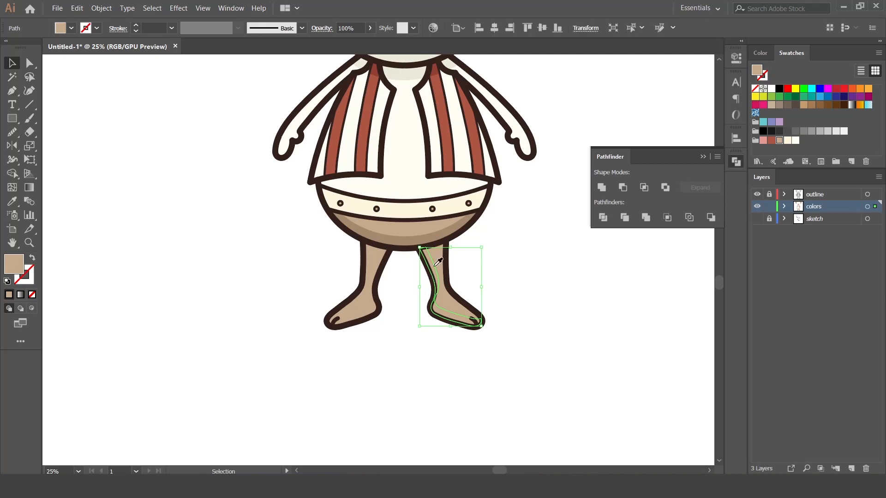
Step: Duplicate the left leg slightly up and outward and subtract the copy with Pathfinder, leaving a strip along its inner and bottom edge
key("a")
left_click(376, 273)
left_click_drag(373, 264, 371, 258)
left_click(373, 317, "shift")
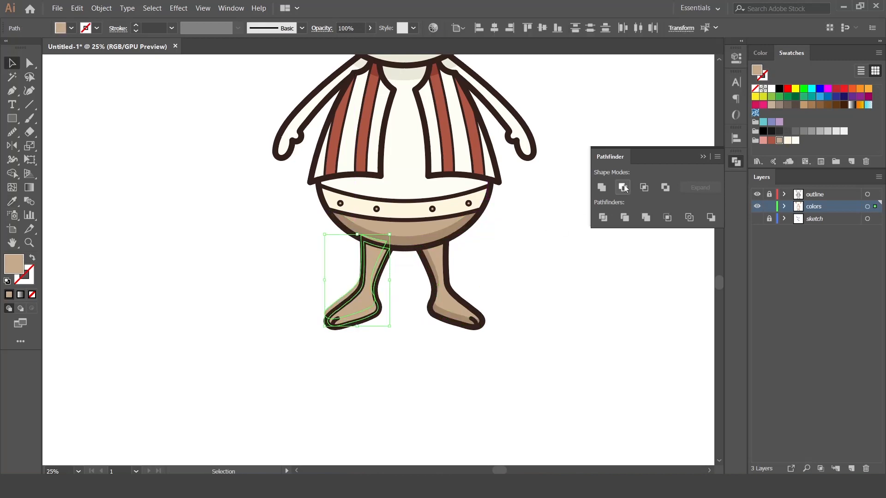
left_click(623, 188)
Step: Fill the left leg's inner strip with the brown sampled from the lower body's shading, and close Pathfinder
left_click(408, 271)
left_click(380, 261)
key("i")
left_click(411, 238)
key("v")
left_click(538, 293)
key("space")
left_click_drag(542, 265, 514, 385)
left_click(737, 162)
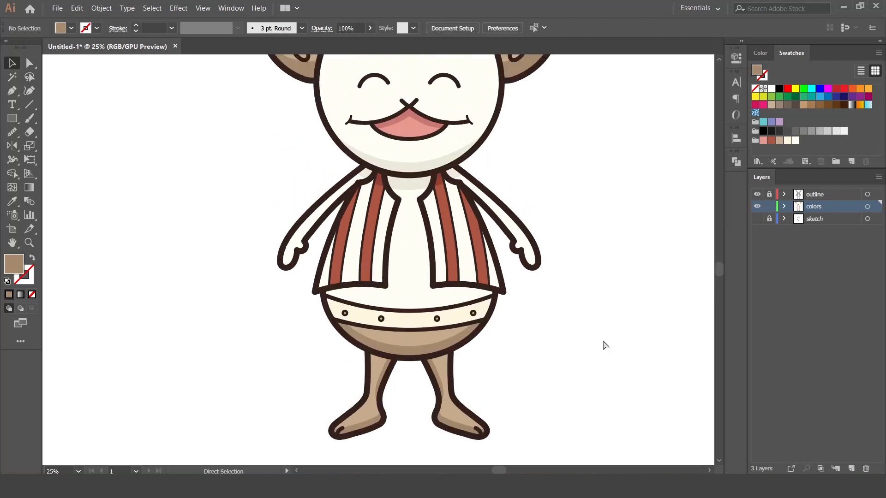
key("ctrl+minus")
key("ctrl+minus")
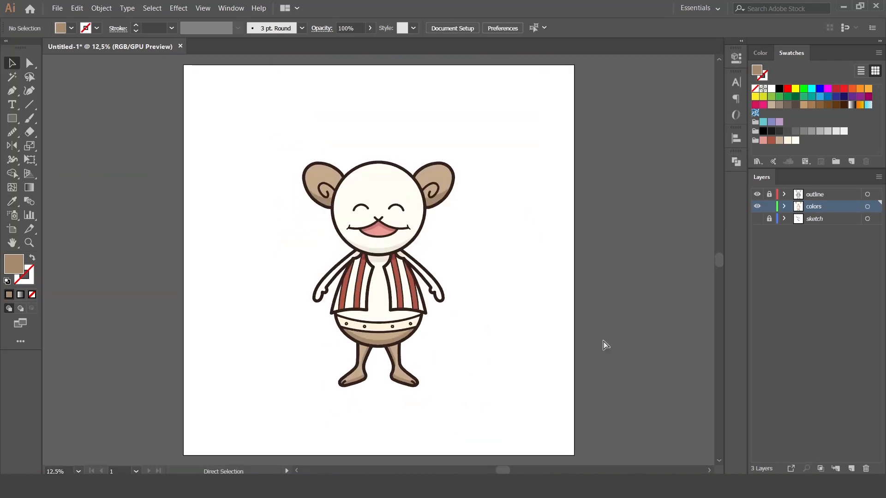
Step: Create a 4100 by 4100 px rectangle filled with the cream swatch for the background
left_click(787, 141)
key("m")
left_click(612, 214)
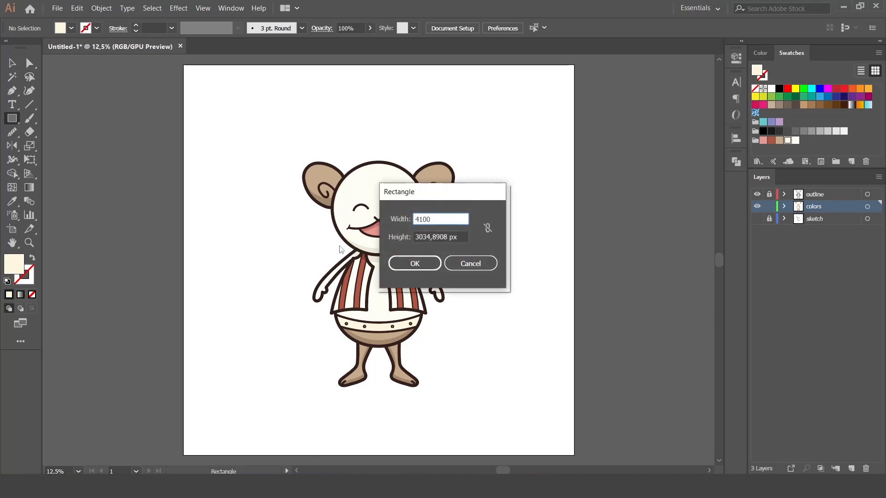
key("Tab")
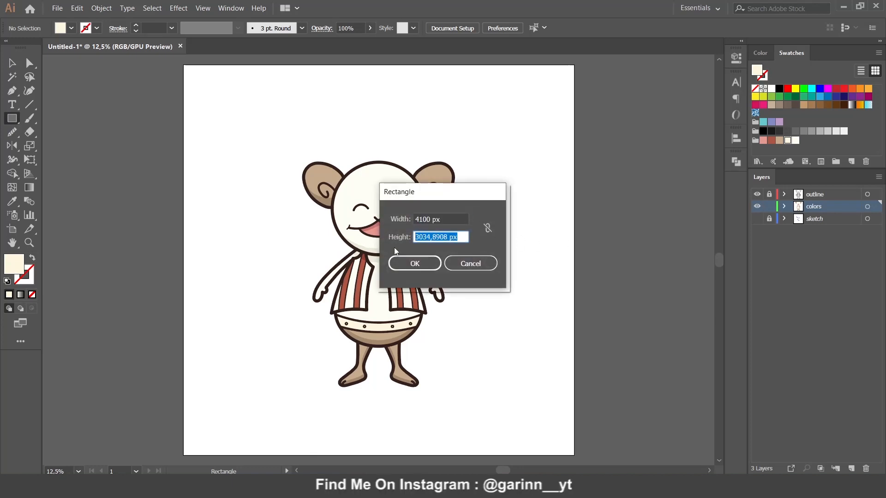
type("4100")
key("Return")
key("v")
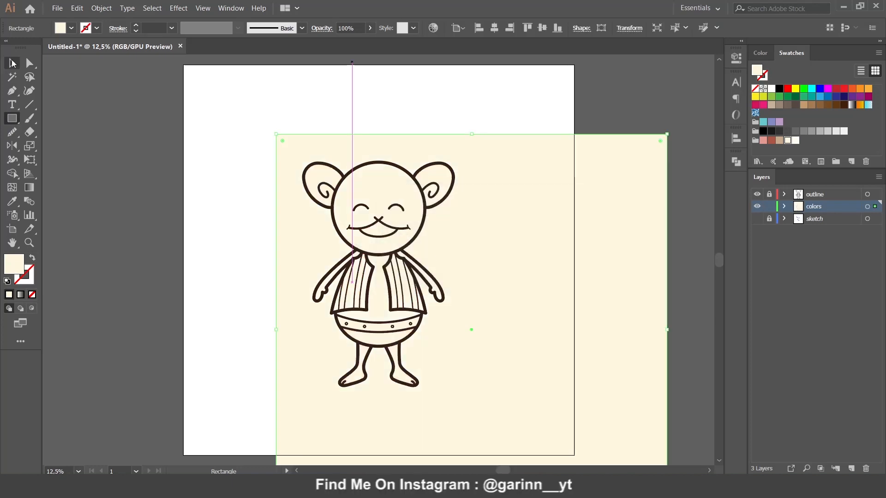
Step: Center the cream rectangle on the artboard, send it behind the character's colors, and deselect it
left_click(495, 28)
left_click(542, 28)
right_click(348, 105)
mouse_move(415, 257)
left_click(517, 294)
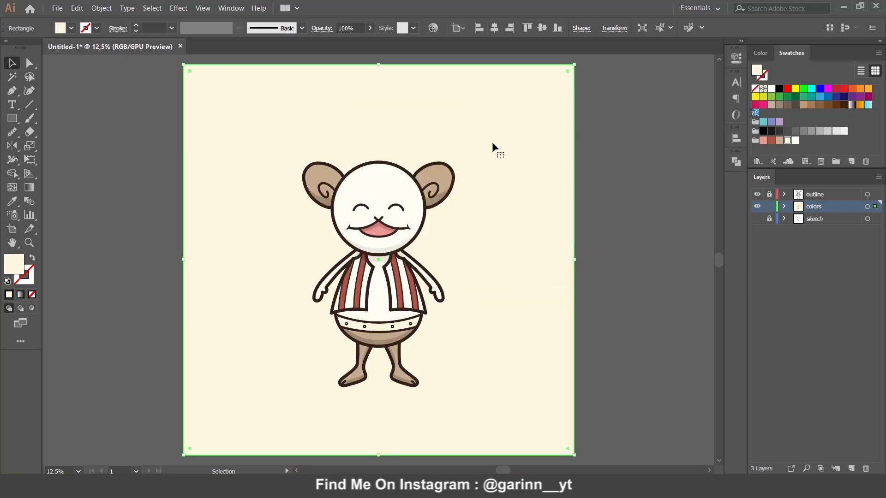
key("ctrl+shift+a")
left_click(448, 117)
left_click_drag(447, 116, 530, 120)
key("ctrl+z")
left_click(154, 143)
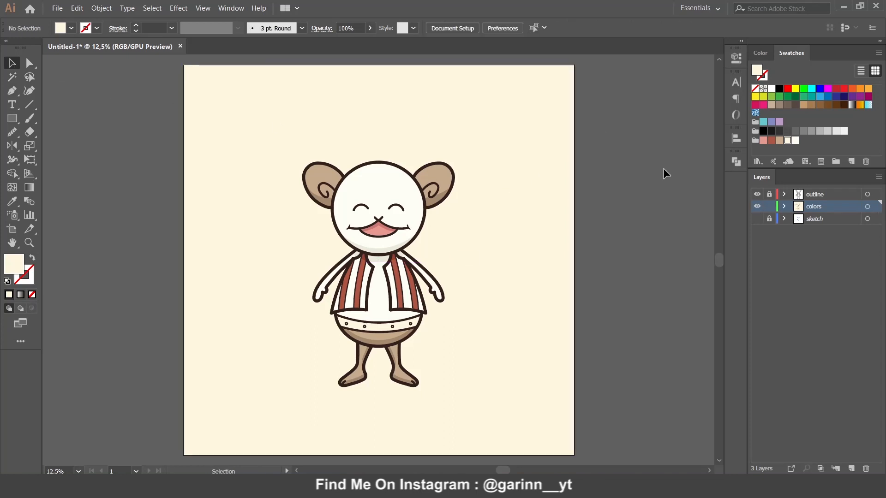
Step: Duplicate the white body shape under the vest straight up, over the mouth area
key("ctrl+minus")
key("ctrl+minus")
key("ctrl+plus")
key("ctrl+plus")
key("ctrl+plus")
key("ctrl+plus")
left_click_drag(466, 259, 451, 186)
left_click(361, 295)
left_click_drag(382, 249, 373, 249)
left_click_drag(362, 173, 361, 140)
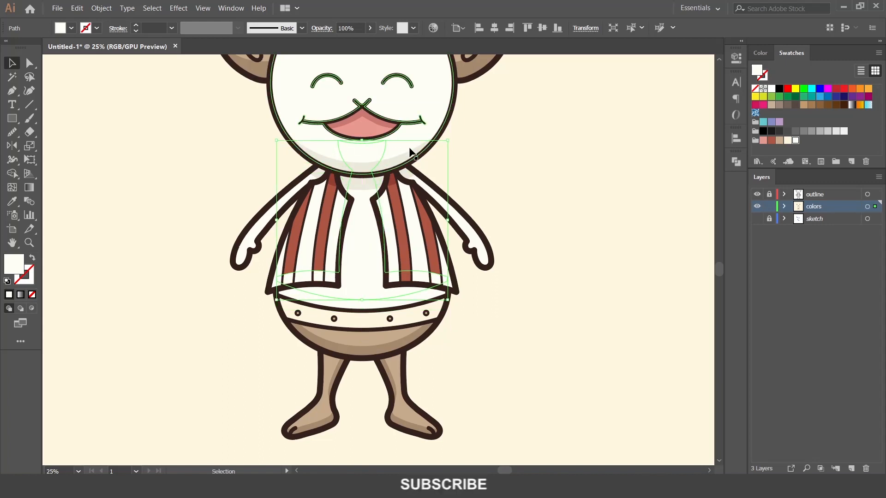
Step: Enlarge the copy of the white body shape and subtract it from the original with Pathfinder, leaving a crescent above the belt
left_click_drag(448, 141, 468, 104)
key("ctrl+z")
left_click_drag(368, 226, 368, 202)
left_click_drag(468, 98, 471, 82)
left_click_drag(361, 246, 359, 243)
left_click(732, 163)
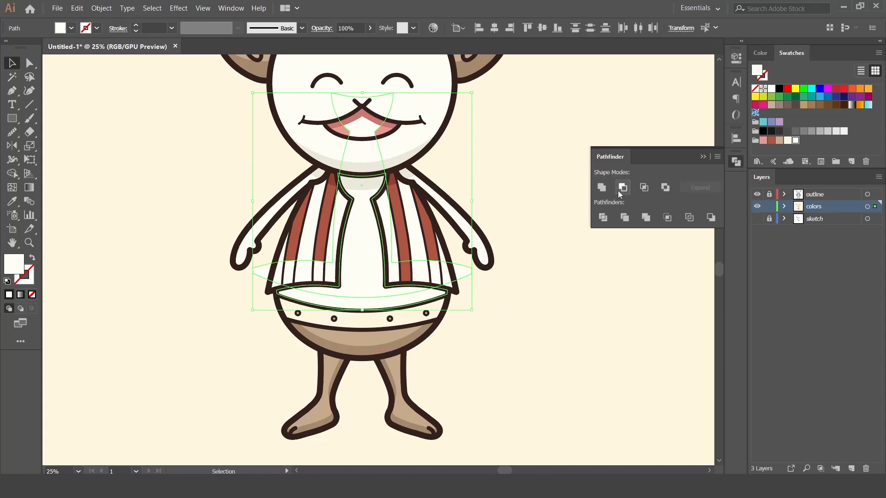
left_click(622, 188)
Step: Fill the white body's crescent with the gray sampled from the head's shading, and close Pathfinder
key("i")
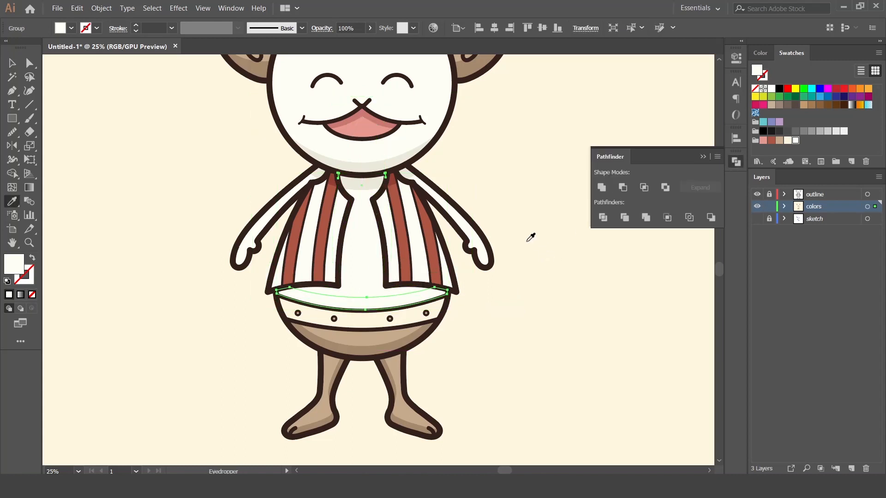
left_click(405, 154)
key("v")
left_click(544, 233)
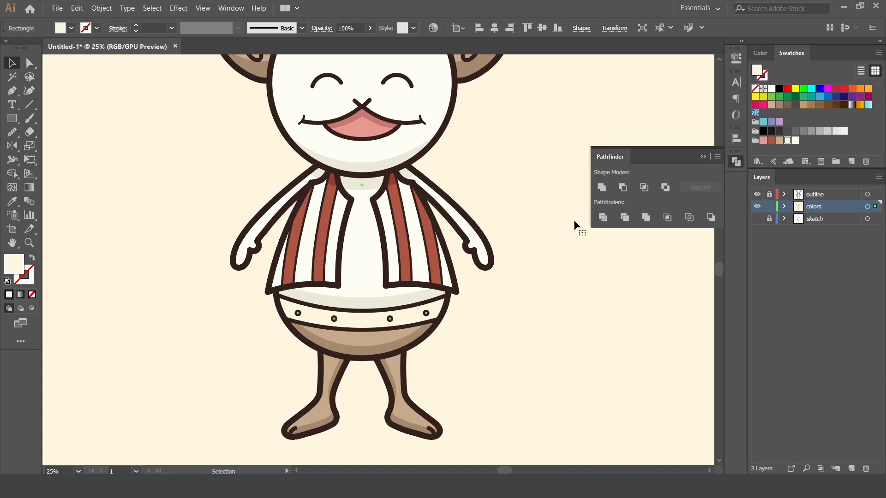
left_click(703, 157)
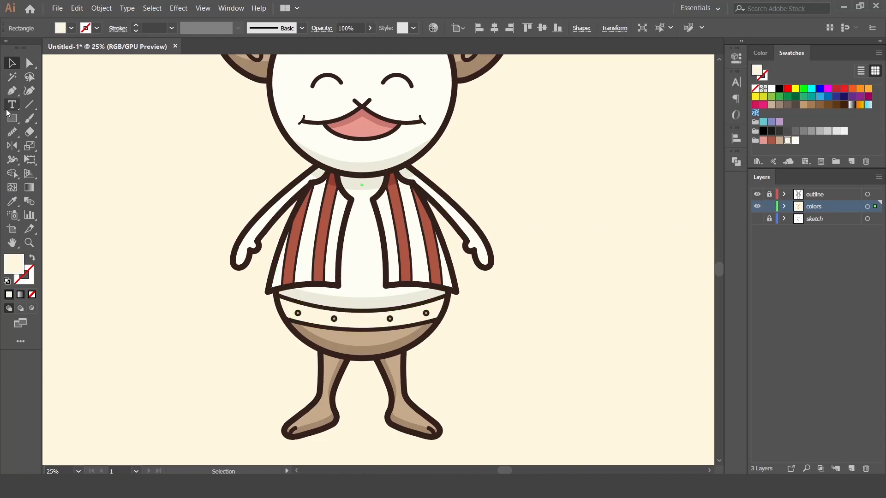
Step: Lock the colors layer, unlock the outline layer, and pick up the existing outlines' dark 20 pt stroke without fill for the Pen tool
left_click(12, 93)
left_click(769, 204)
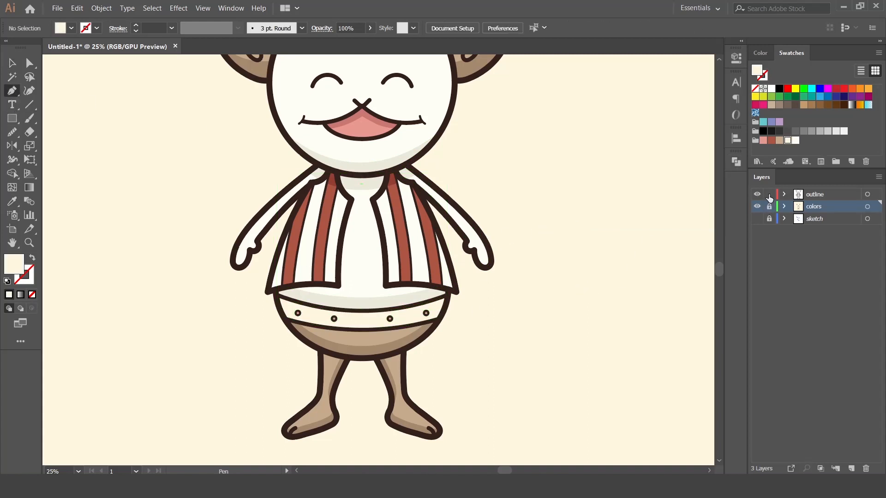
left_click(769, 194)
left_click(873, 195)
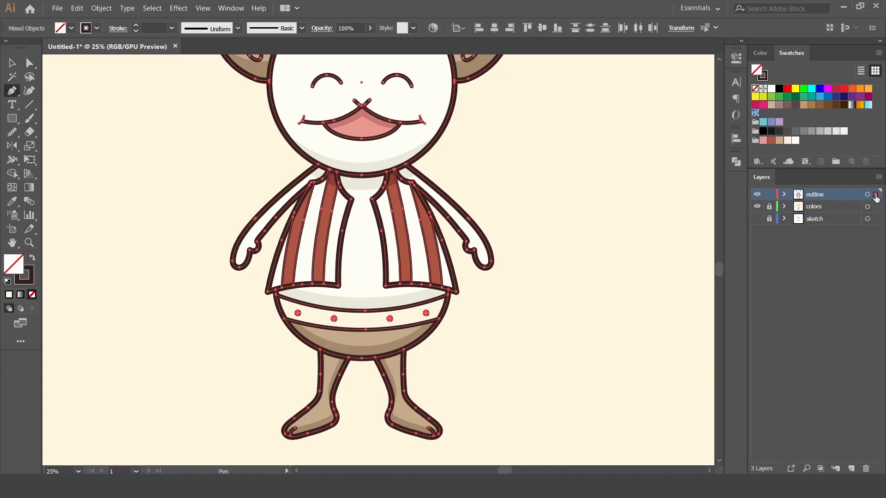
left_click(547, 202, "ctrl")
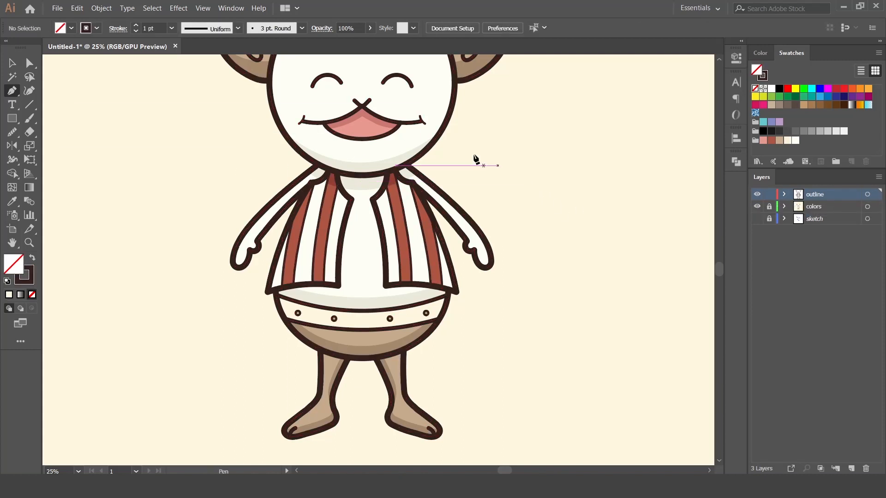
left_click(397, 125, "ctrl")
left_click(480, 152, "ctrl")
Step: Draw a curved line just below the belt's upper edge, from its left end to the middle, with a 5 pt stroke
key("ctrl+equal")
key("ctrl+equal")
key("ctrl+equal")
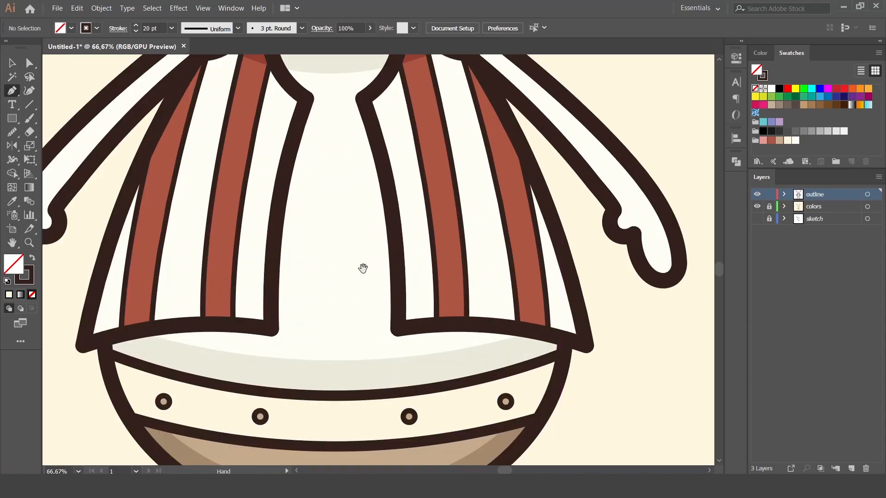
left_click_drag(370, 256, 329, 133)
left_click_drag(82, 248, 390, 280)
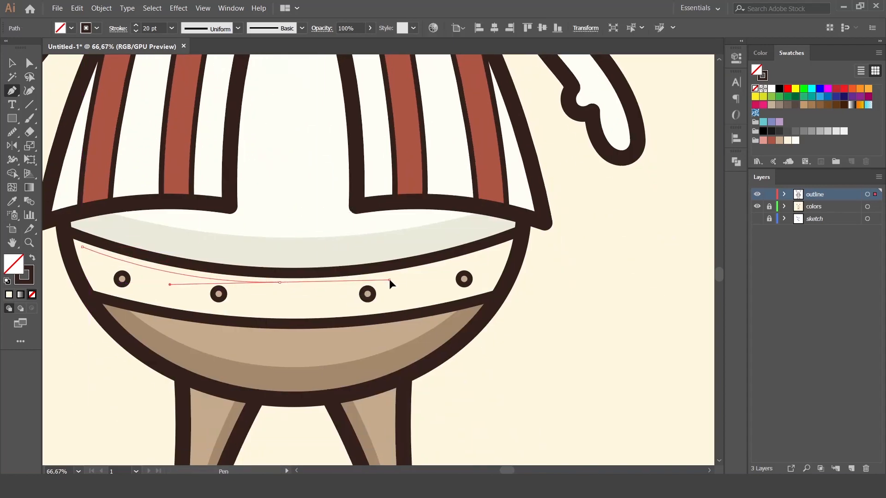
left_click(20, 67)
left_click(236, 287)
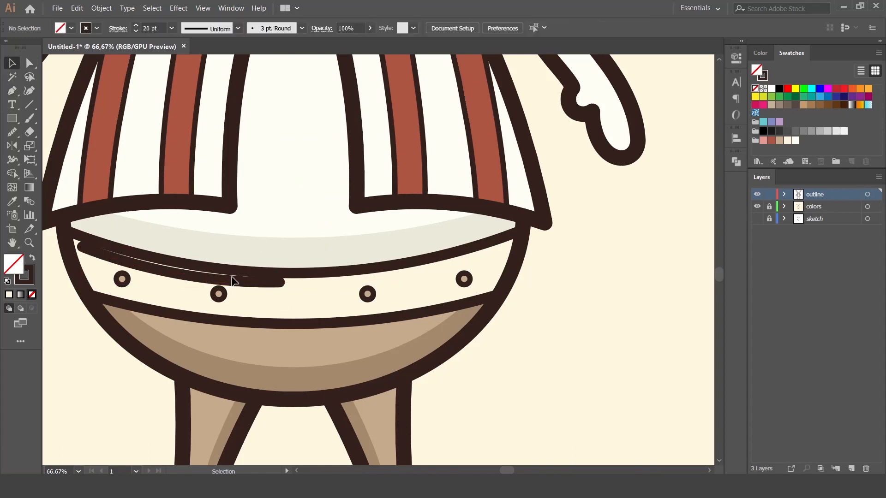
left_click(233, 287)
left_click(140, 28)
type("5")
key("Return")
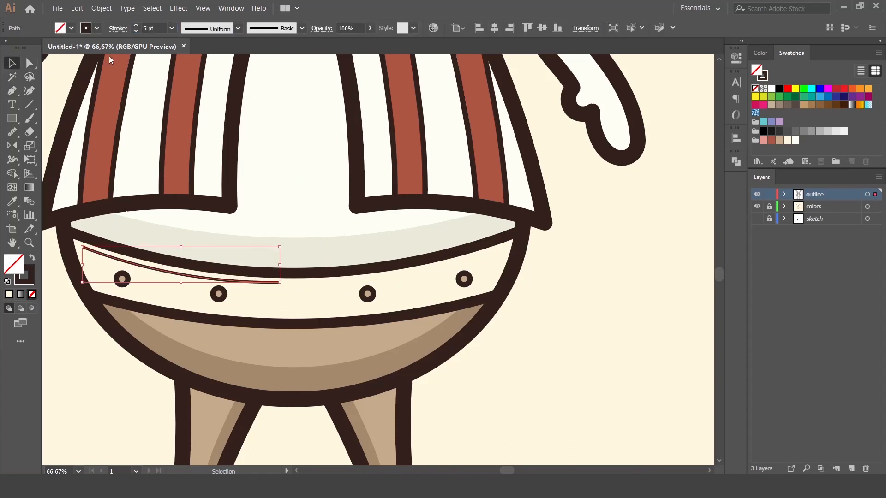
Step: Break the belt's upper curved line by adding two anchor points and deleting the segment between them
left_click(10, 93)
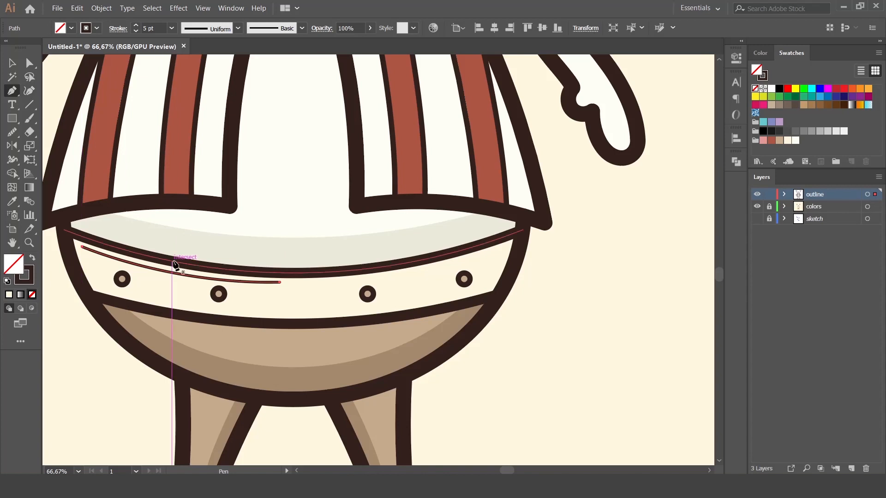
key("ctrl+plus")
key("ctrl+plus")
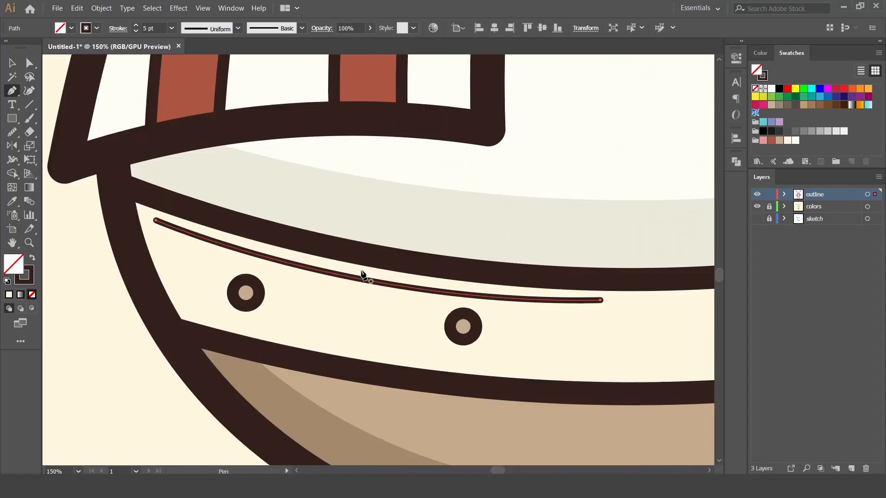
left_click(171, 273)
left_click(408, 287)
left_click(30, 63)
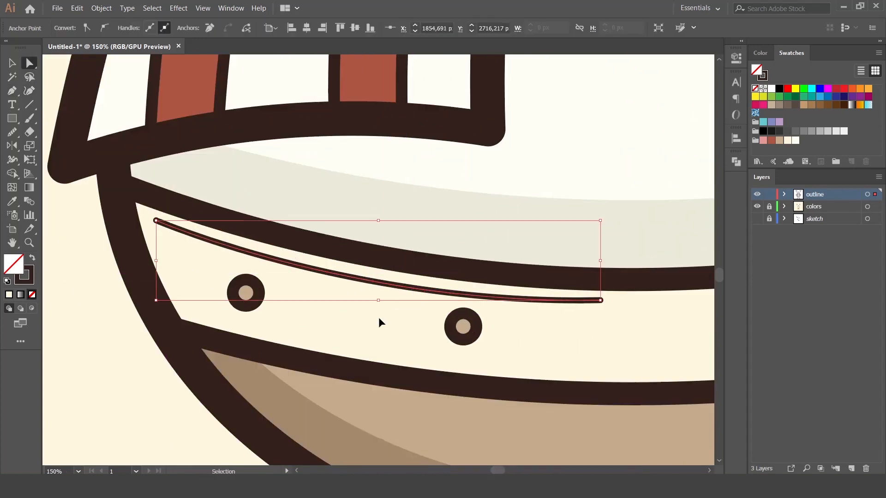
left_click(378, 317)
left_click(378, 282)
key("Delete")
Step: Draw a curved line along the belt's lower edge between the middle rivets and cut a small gap near its right end
scroll(386, 287, "down", 3)
scroll(386, 287, "right", 6)
key("p")
left_click(218, 293)
left_click_drag(525, 286, 653, 264)
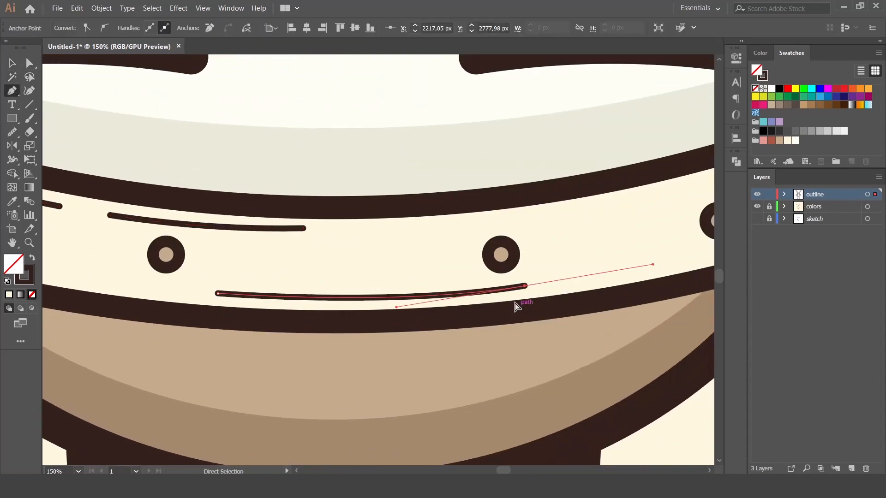
left_click(490, 292)
left_click(512, 289)
key("a")
left_click(508, 339)
left_click(503, 292)
key("Delete")
Step: Draw a curved line just below the belt's upper edge at its right end
scroll(404, 307, "up", 2)
scroll(404, 307, "right", 5)
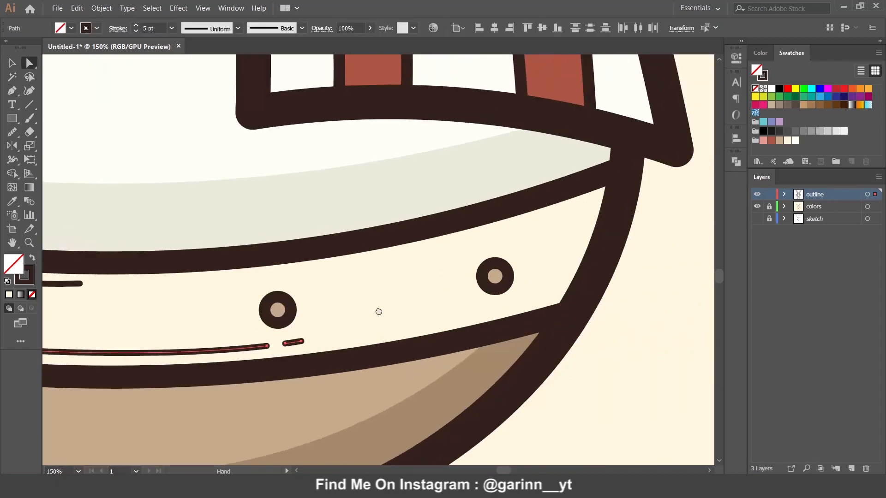
key("p")
left_click(356, 265)
mouse_move(581, 208)
left_mouse_down()
mouse_move(653, 172)
mouse_move(666, 178)
left_mouse_up()
left_click(660, 306, "ctrl")
key("ctrl+minus")
key("ctrl+minus")
key("ctrl+minus")
key("ctrl+minus")
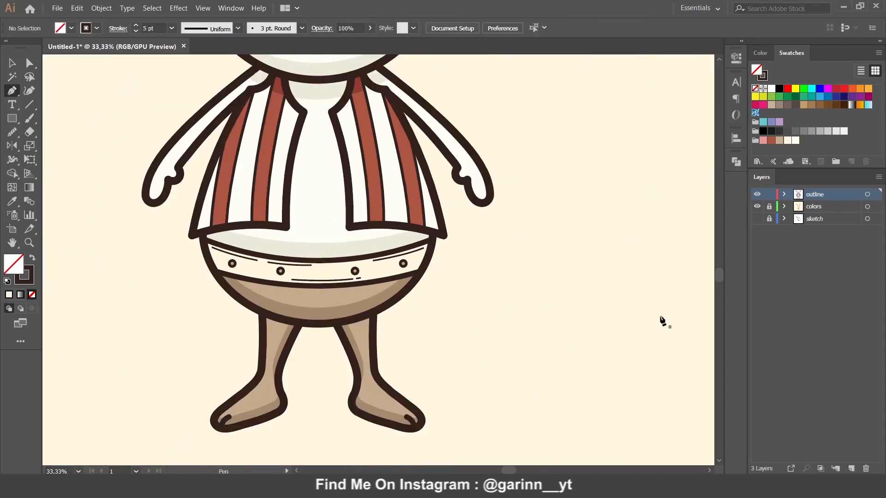
Step: Draw two short curved detail strokes across the top of the right ear's spiral
left_click_drag(486, 162, 562, 297)
left_click_drag(540, 78, 452, 261)
key("ctrl+plus")
key("ctrl+plus")
key("ctrl+plus")
left_click_drag(539, 216, 472, 291)
left_click(440, 222)
left_click_drag(443, 190, 462, 186)
left_click(458, 200, "ctrl")
left_click(456, 211)
left_click(476, 215, "ctrl")
Step: Draw a short curved detail stroke at the outer lower side of the right ear's spiral
mouse_move(510, 287)
left_mouse_down()
mouse_move(510, 264)
mouse_move(548, 269)
left_mouse_up()
left_click(545, 263)
left_click(619, 352, "ctrl")
left_click_drag(312, 280, 559, 269)
key("ctrl+minus")
key("ctrl+minus")
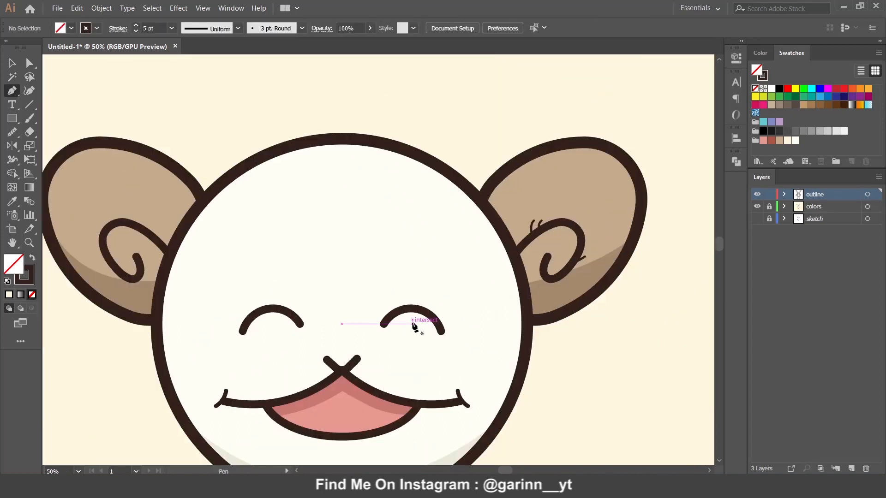
Step: Reflect a copy of the right ear's three detail strokes about the nose's vertical center line onto the left ear
key("v")
key("ctrl+minus")
key("ctrl+plus")
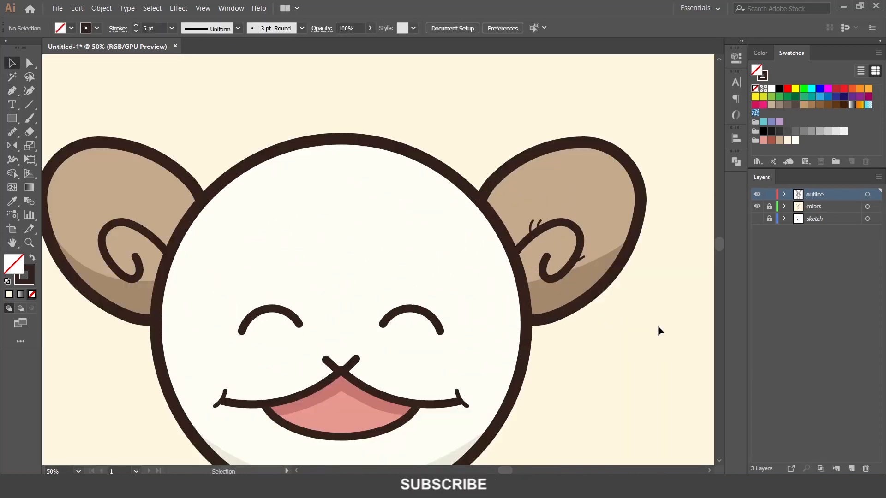
left_click(583, 260)
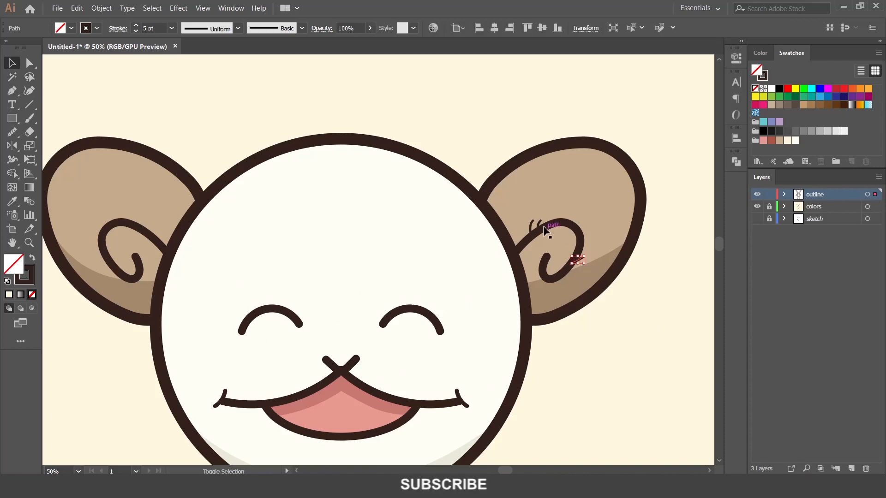
left_click(12, 146)
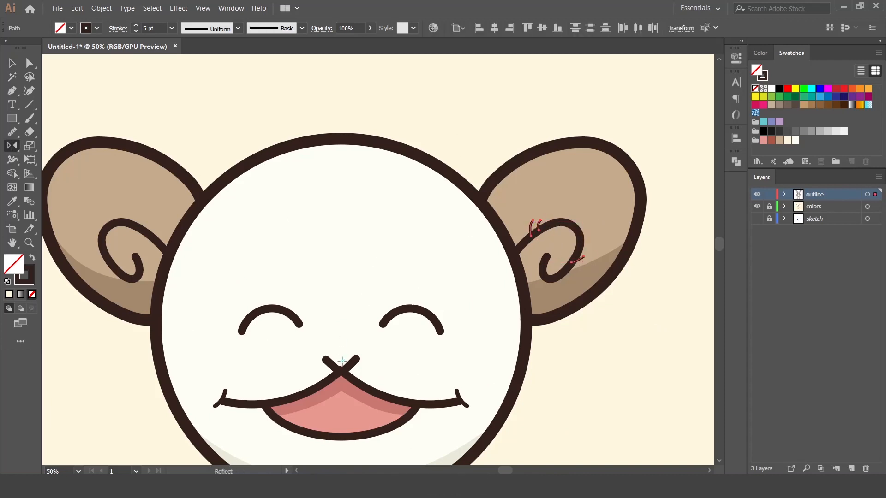
left_click(341, 371, "alt")
left_click(615, 276)
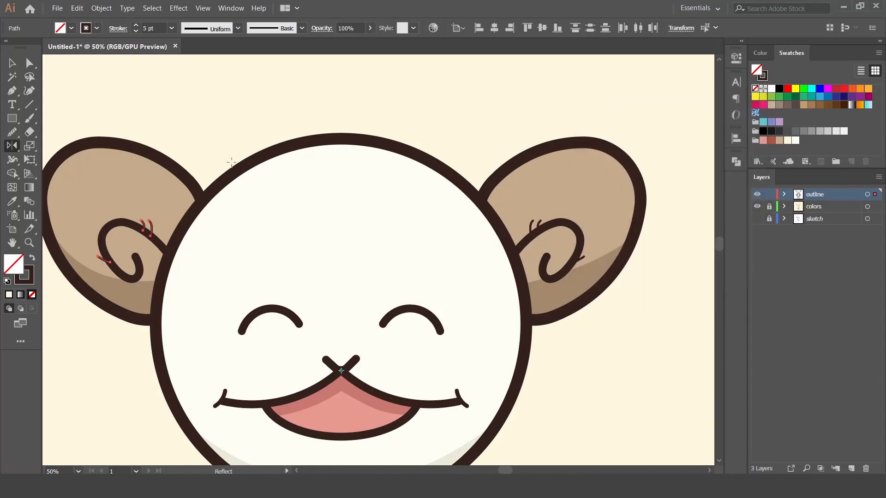
left_click(163, 88)
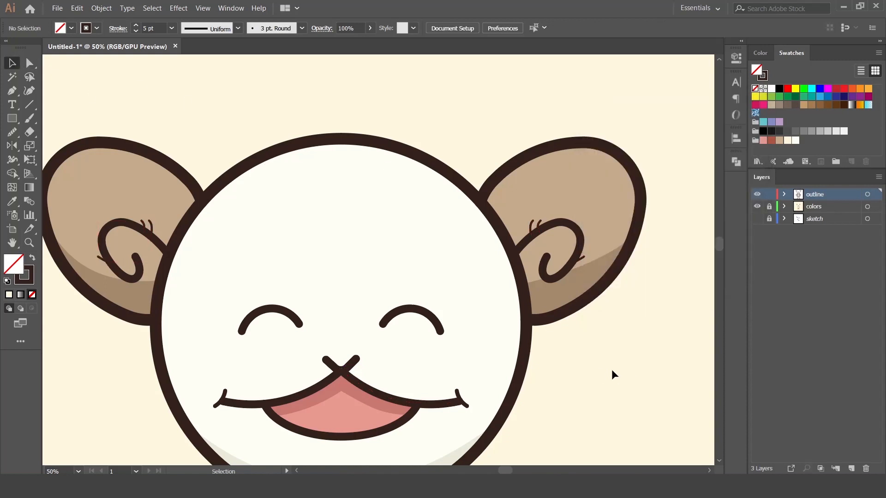
Step: Lock the outline layer, unlock the colors layer, and draw a closed highlight shape over the left ear's upper edge with the Pen tool
left_click(770, 211)
key("ctrl+a")
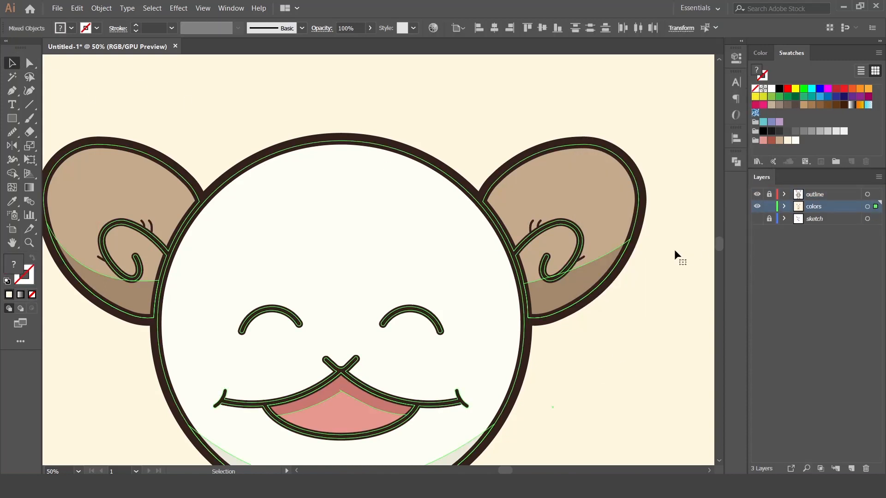
left_click(14, 92)
left_click_drag(254, 118, 374, 120)
left_click(140, 188)
left_click_drag(328, 216, 441, 306)
left_click(346, 141)
left_click(242, 88)
left_click(162, 119)
left_click(137, 159)
left_click(140, 188)
Step: Trim the highlight shape to the left ear with Shape Builder, removing the part outside, and select the remaining crescent
key("v")
left_click(11, 174)
left_click(175, 123, "alt")
left_click(256, 167)
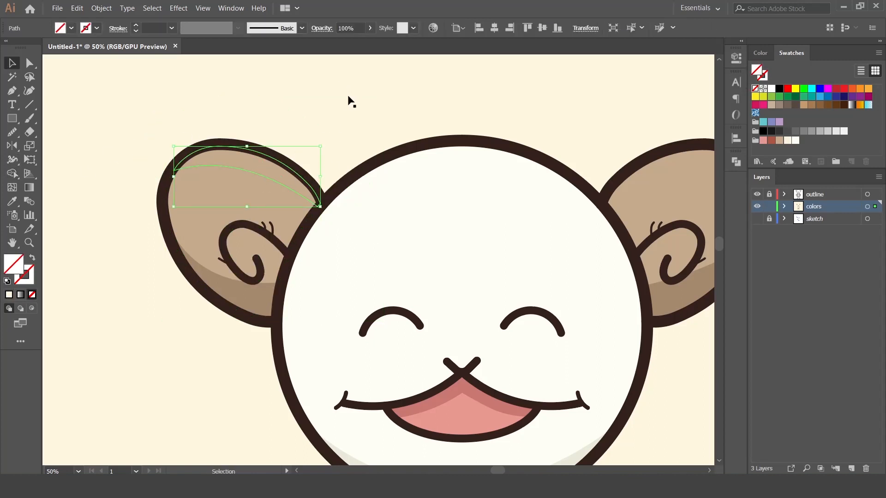
Step: Fill the left ear's highlight crescent with a lighter tint of the beige sampled from the ear
key("i")
left_click(231, 182)
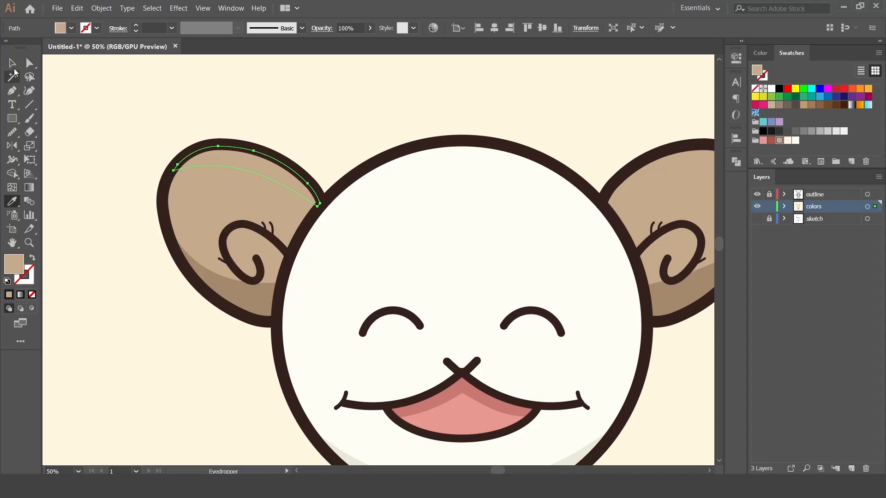
key("v")
double_click(17, 266)
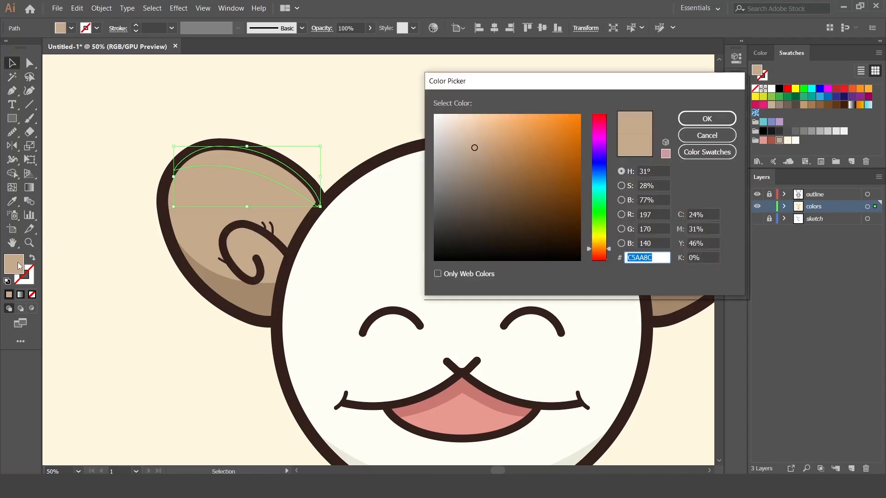
left_click(468, 138)
left_click(707, 119)
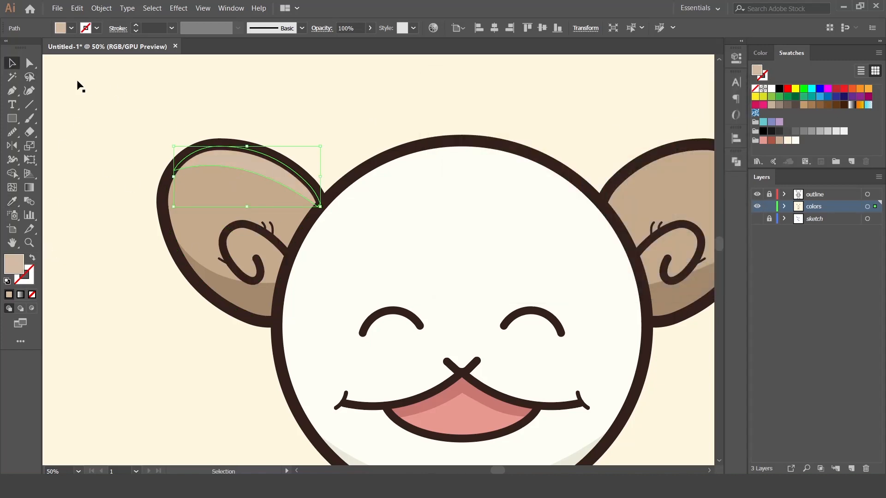
left_click(476, 242)
key("ctrl+0")
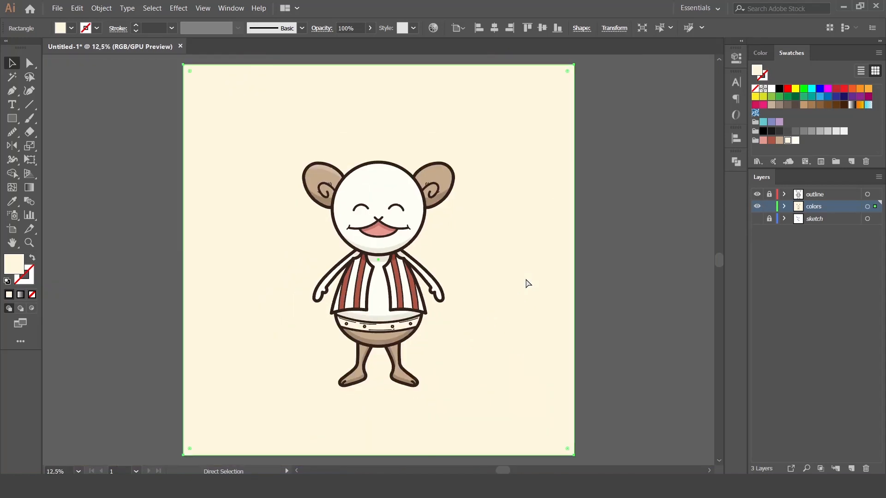
Step: Reflect a copy of the left ear's highlight crescent about the head's vertical center line onto the right ear
key("ctrl+equal")
key("ctrl+equal")
key("ctrl+equal")
scroll(469, 301, "up", 3)
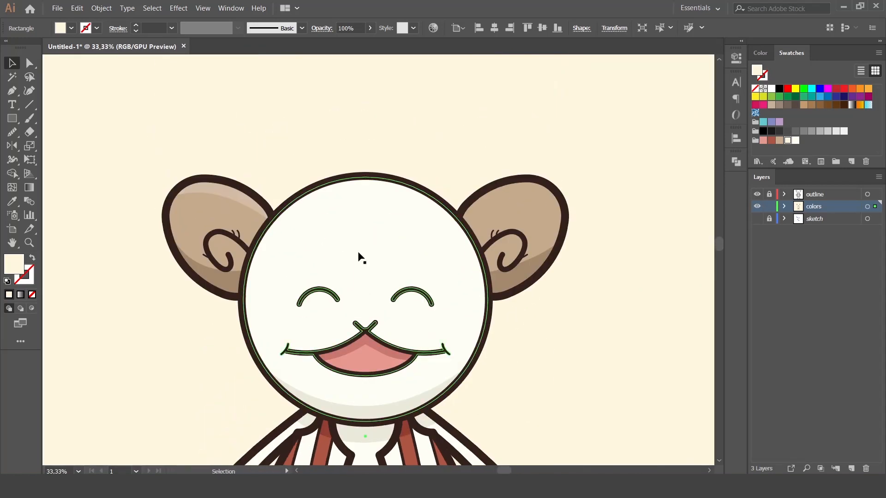
left_click(233, 192)
left_click(11, 149)
left_click(365, 177, "alt")
left_click(600, 276)
left_click(608, 318)
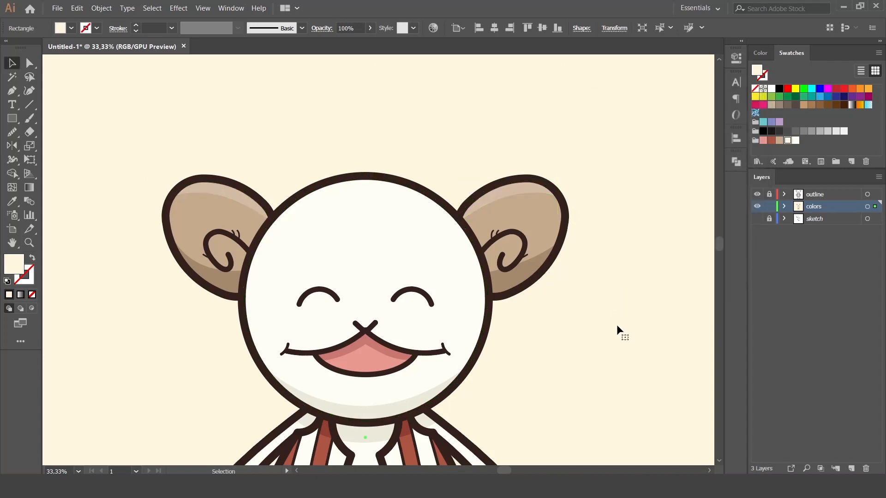
Step: Delete the existing shading shape on the white belly area below the vest
key("ctrl+minus")
key("ctrl+minus")
key("ctrl+minus")
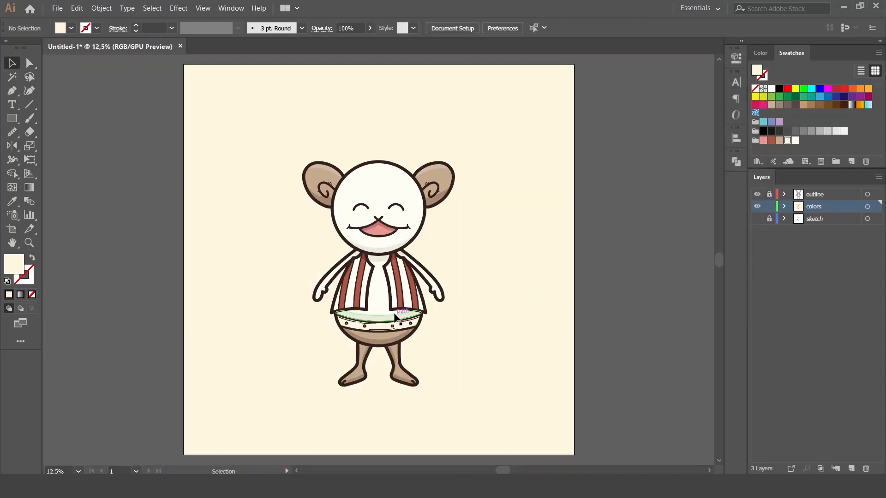
key("Delete")
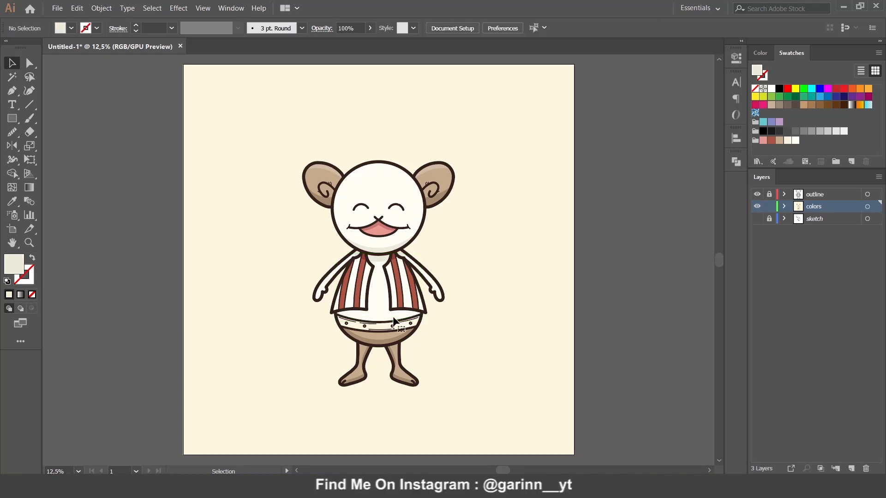
Step: Draw a closed shadow shape with a curved lower edge under the vest's left hem using the Pen tool
key("ctrl+plus")
key("ctrl+plus")
key("ctrl+plus")
key("ctrl+plus")
scroll(391, 197, "down", 10)
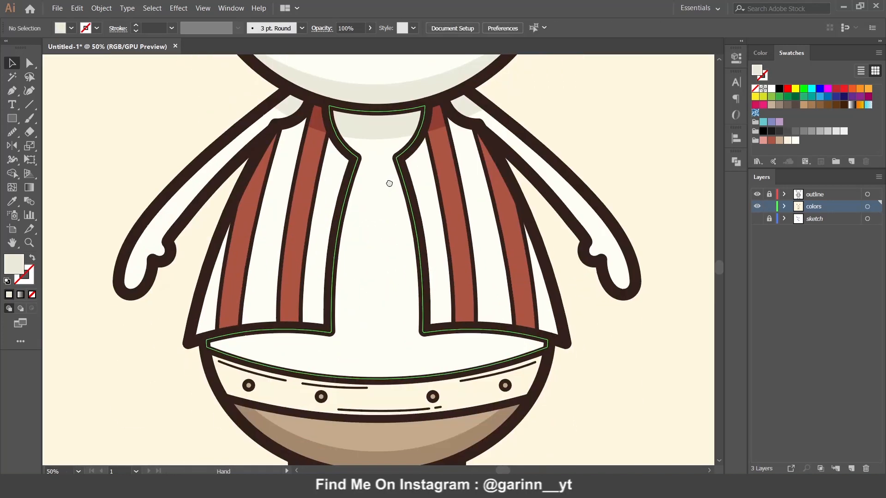
left_click(12, 91)
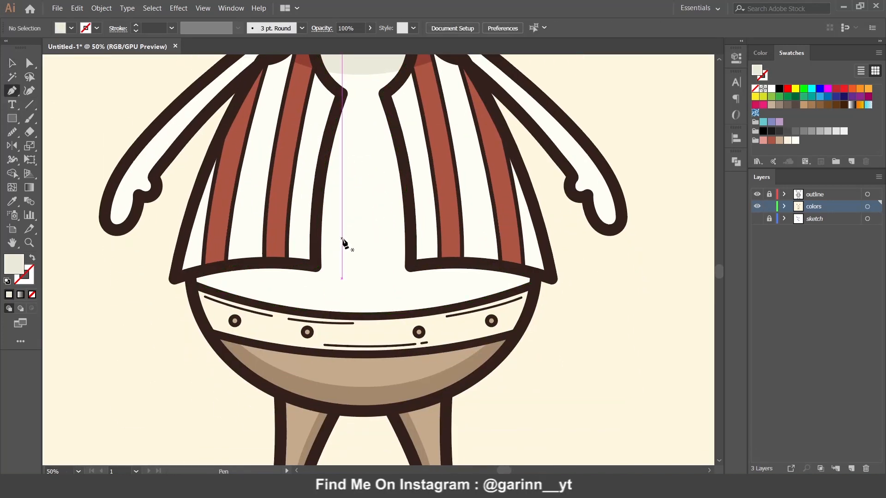
left_click(174, 291)
left_click_drag(270, 267, 316, 287)
left_click(316, 287)
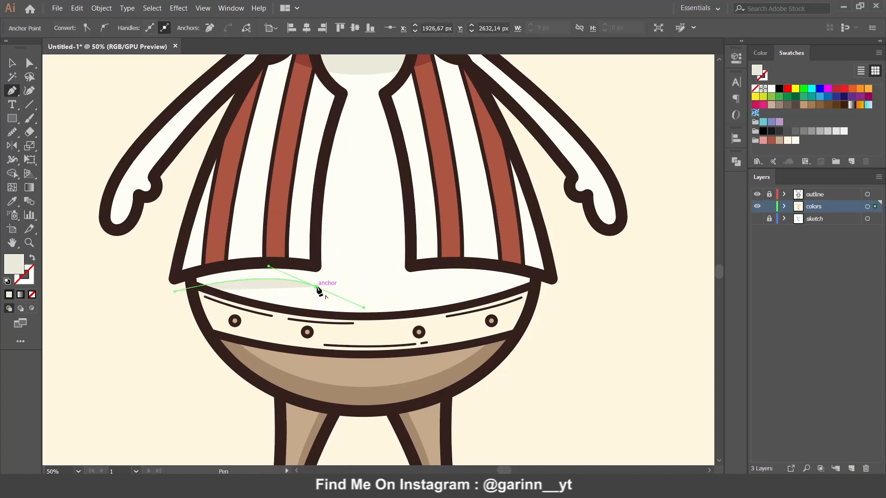
left_click(317, 248)
left_click(187, 229)
left_click(157, 259)
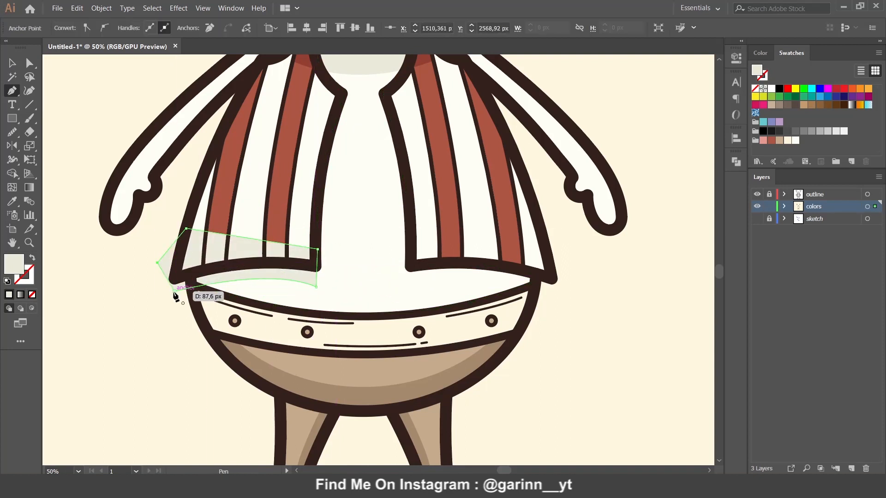
left_click(175, 291)
Step: Trim the left hem shadow to the white shirt with Shape Builder, removing the part outside it
key("v")
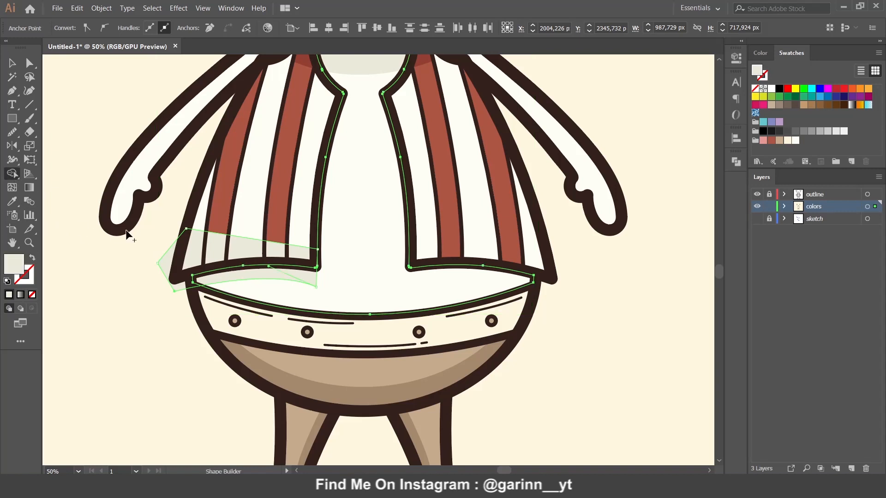
key("ctrl+shift+bracketleft")
left_click(429, 266)
Step: Draw a matching shadow shape with a curved lower edge under the vest's right hem using the Pen tool
key("p")
left_click(561, 294)
left_click_drag(409, 286, 381, 299)
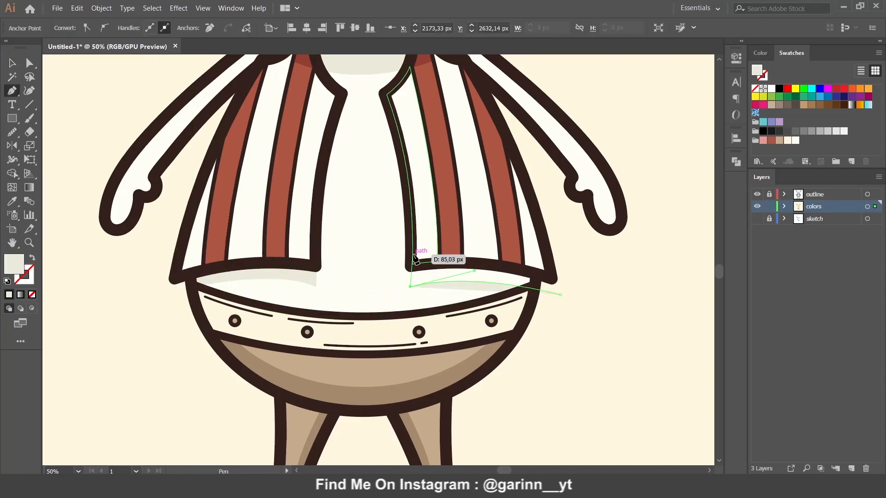
left_click(413, 252)
left_click(455, 244)
left_click(550, 250)
left_click(567, 257)
Step: Trim the right hem shadow to the white shirt with Shape Builder, removing the part outside it
key("v")
left_click(422, 299, "shift")
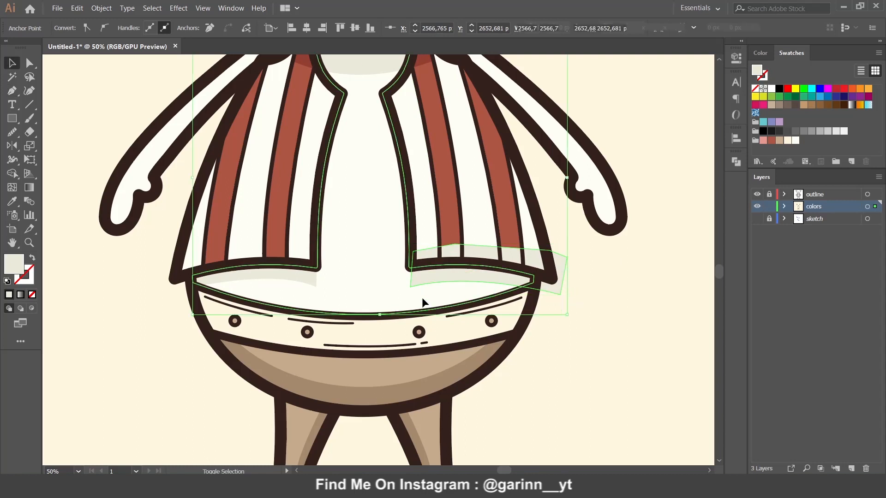
key("shift+m")
left_click_drag(609, 272, 543, 276)
key("v")
left_click(619, 291)
Step: Round the inner lower corner of both hem shadows under the vest
left_click(454, 280)
key("a")
left_click(423, 322)
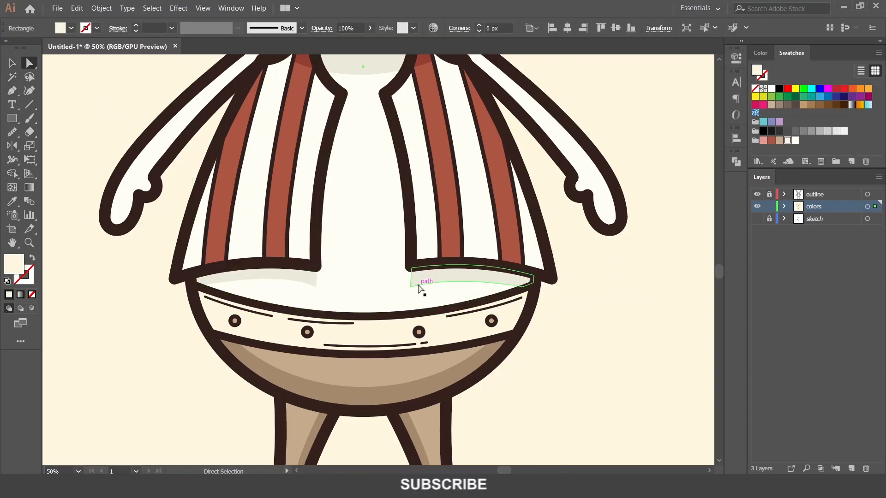
left_click(410, 286)
left_click_drag(416, 280, 419, 277)
left_click(304, 277)
left_click(316, 287)
left_click_drag(311, 280, 308, 277)
left_click(558, 338)
key("v")
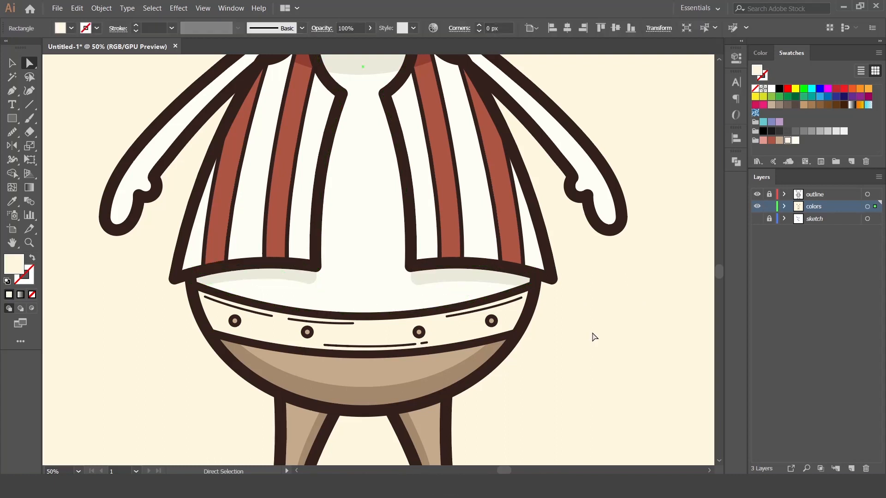
left_click(649, 360)
Step: Draw a wide, flat ellipse centered under the character's feet and fill it with light gray
key("ctrl+0")
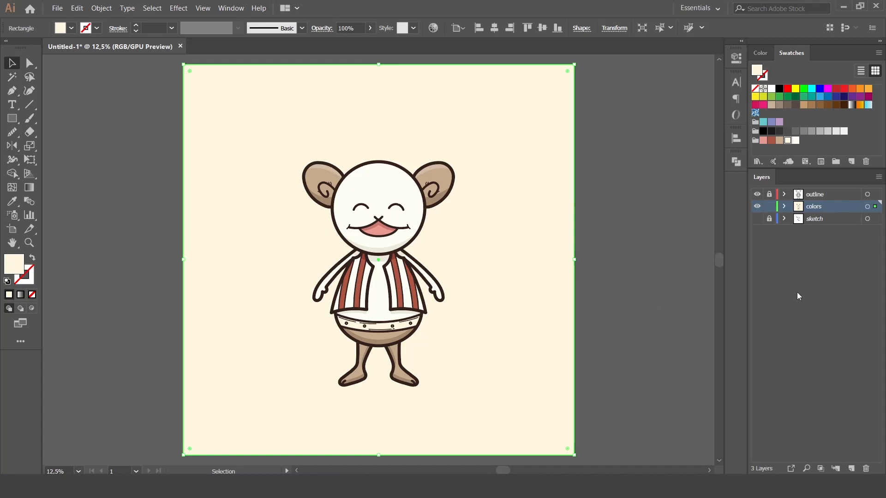
left_click_drag(20, 127, 69, 147)
left_click_drag(328, 369, 447, 393)
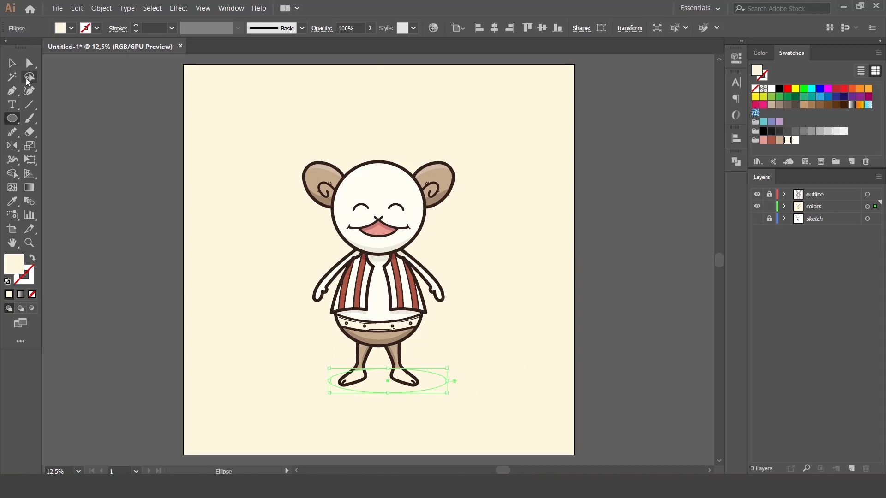
double_click(16, 265)
left_click_drag(445, 189, 434, 160)
left_click(702, 119)
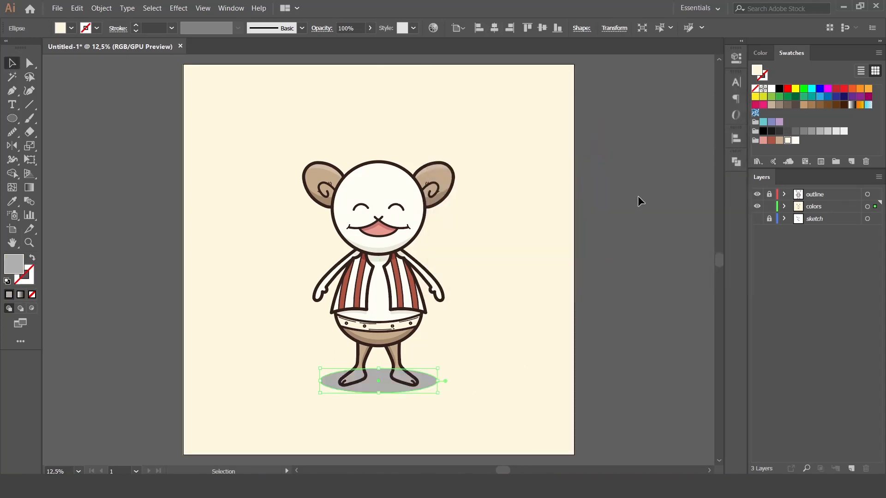
Step: Arrange the ground ellipse behind the feet, just above the cream background, and set its opacity to 10%
right_click(379, 374)
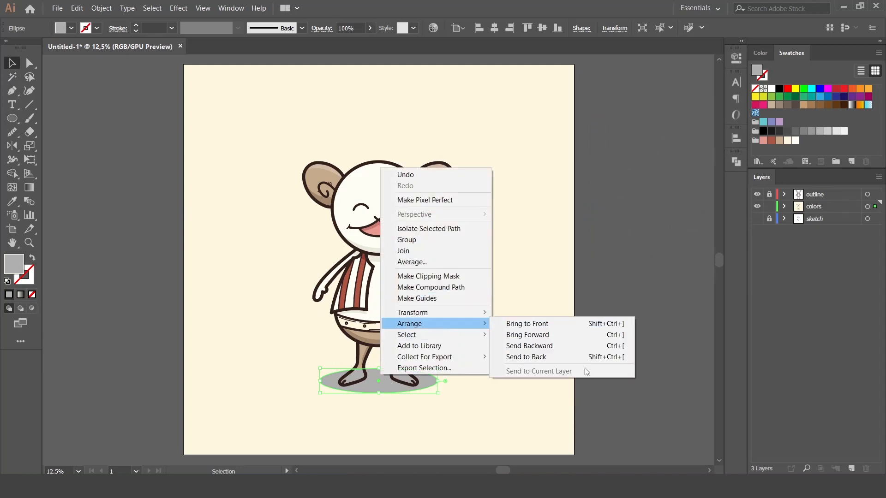
left_click(553, 359)
right_click(390, 382)
mouse_move(437, 329)
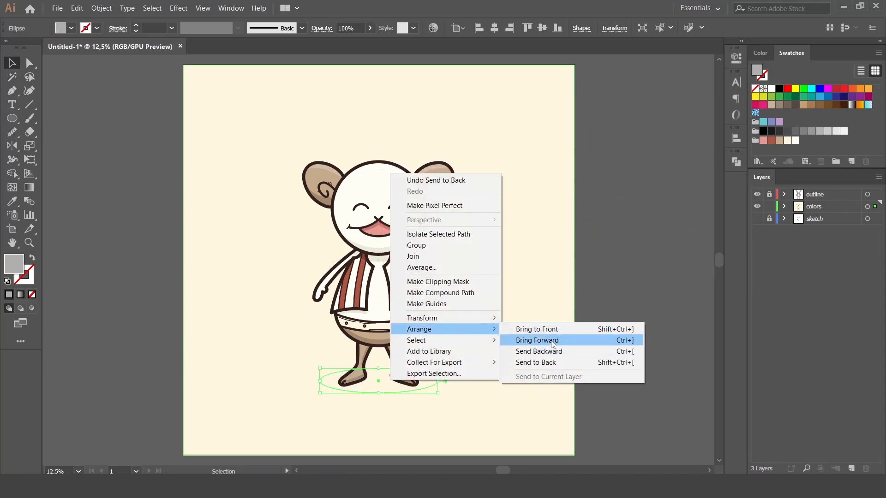
left_click(553, 343)
left_click(346, 28)
type("10")
key("Return")
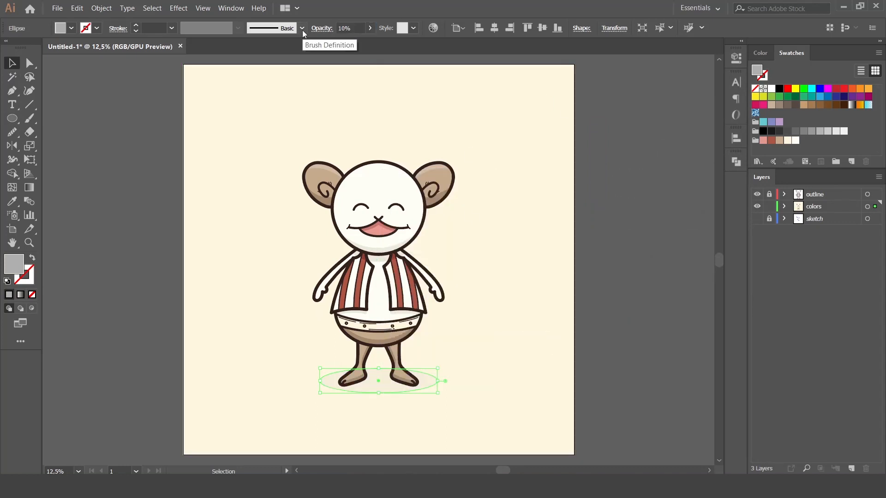
Step: Change the ground shadow's fill to black (000000) and flatten the ellipse slightly, keeping its width
double_click(20, 268)
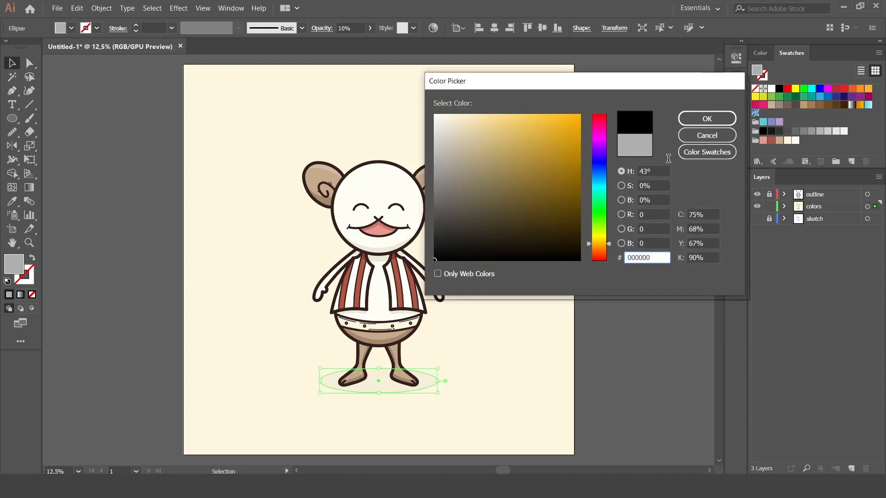
left_click(707, 118)
left_click(658, 234)
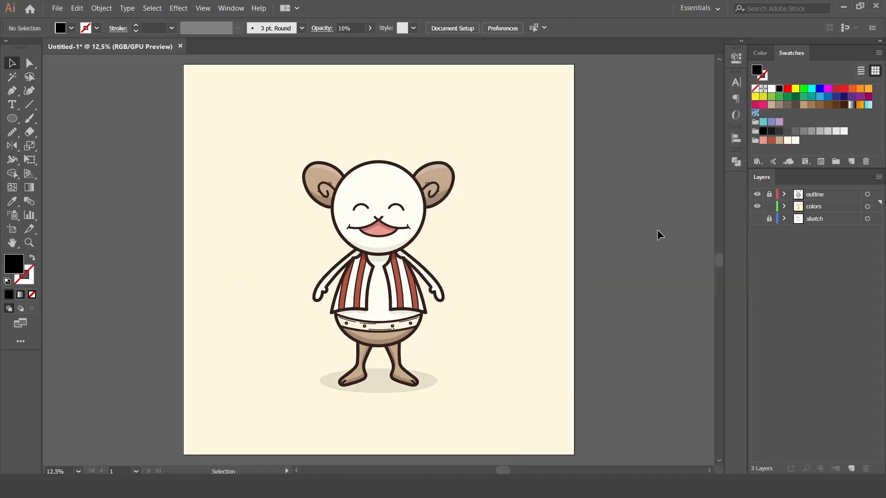
left_click(373, 391)
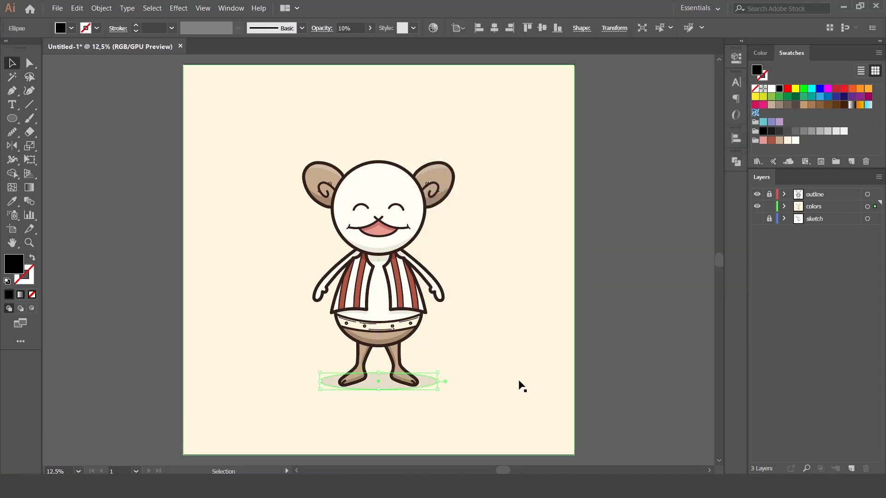